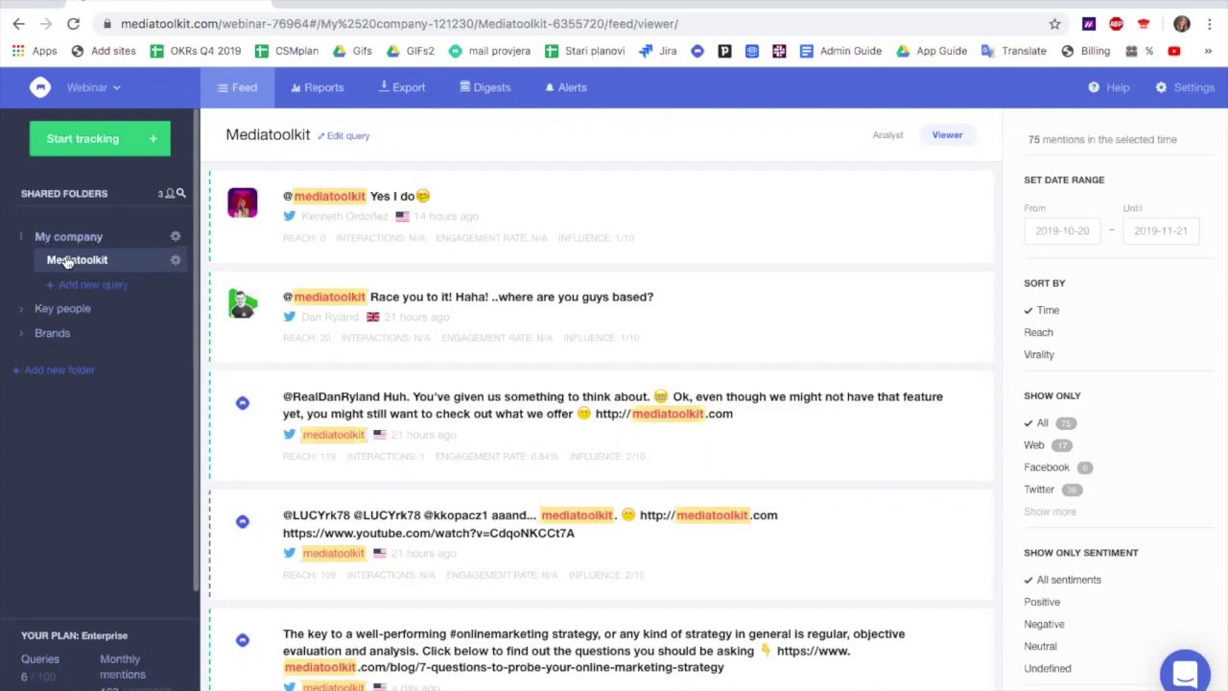
pyautogui.click(52, 308)
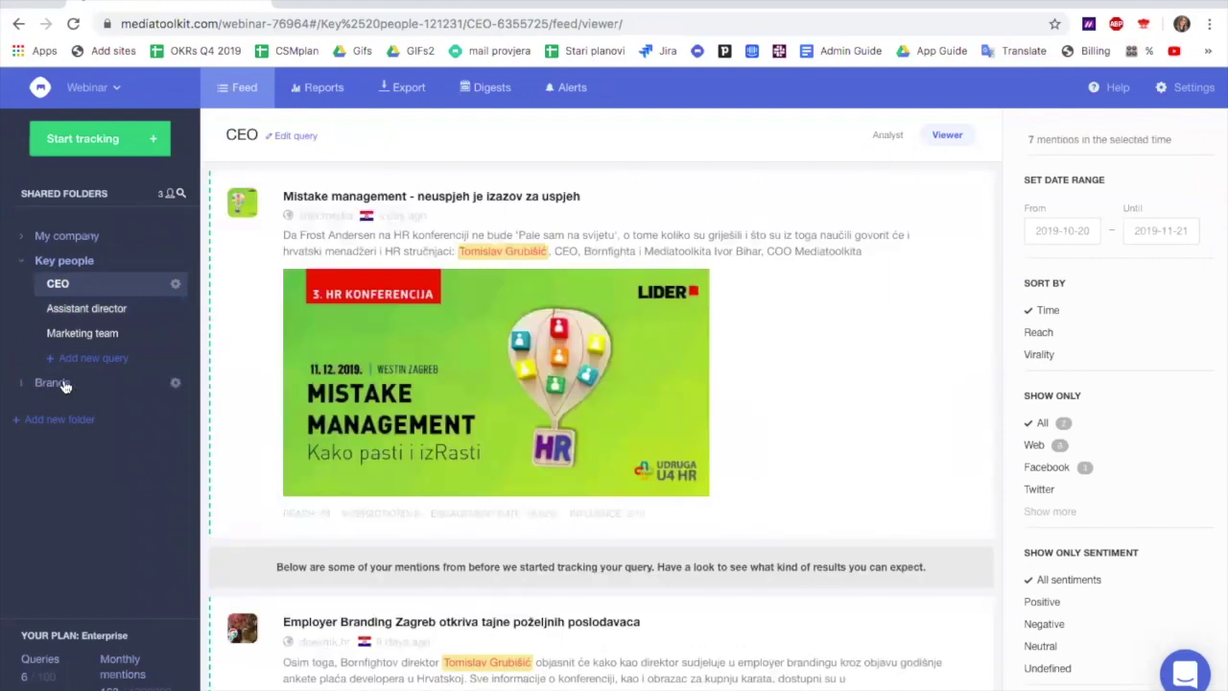
pyautogui.click(63, 384)
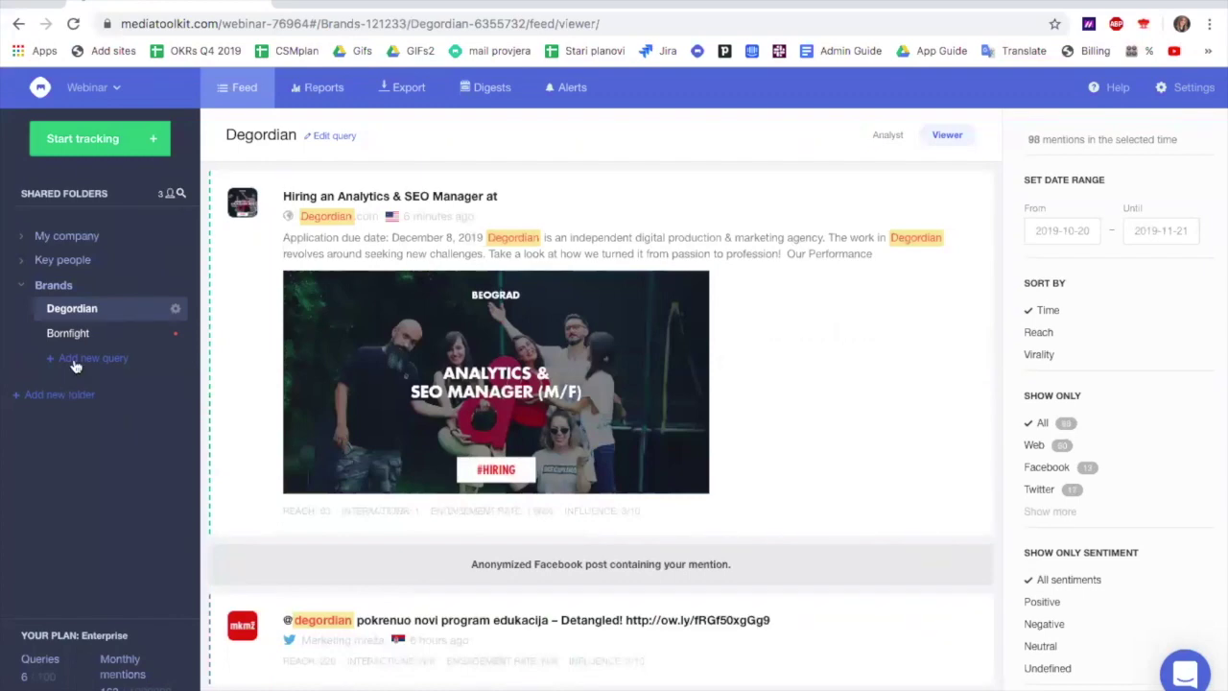
pyautogui.click(75, 259)
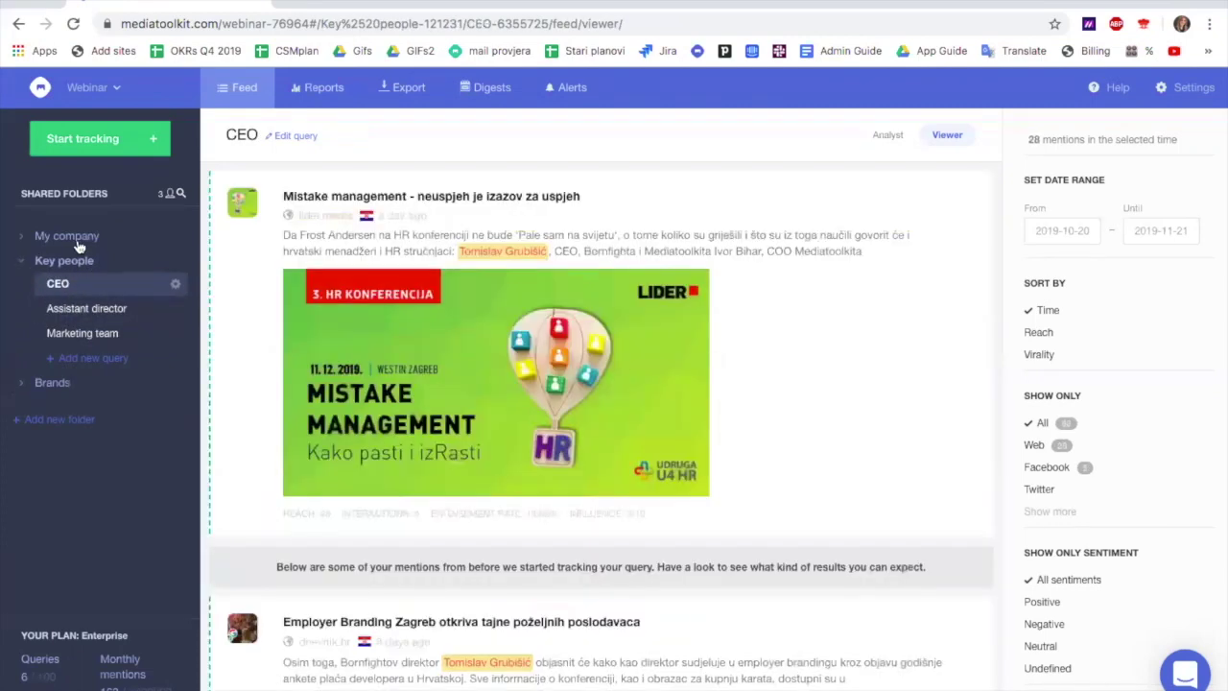
pyautogui.click(80, 242)
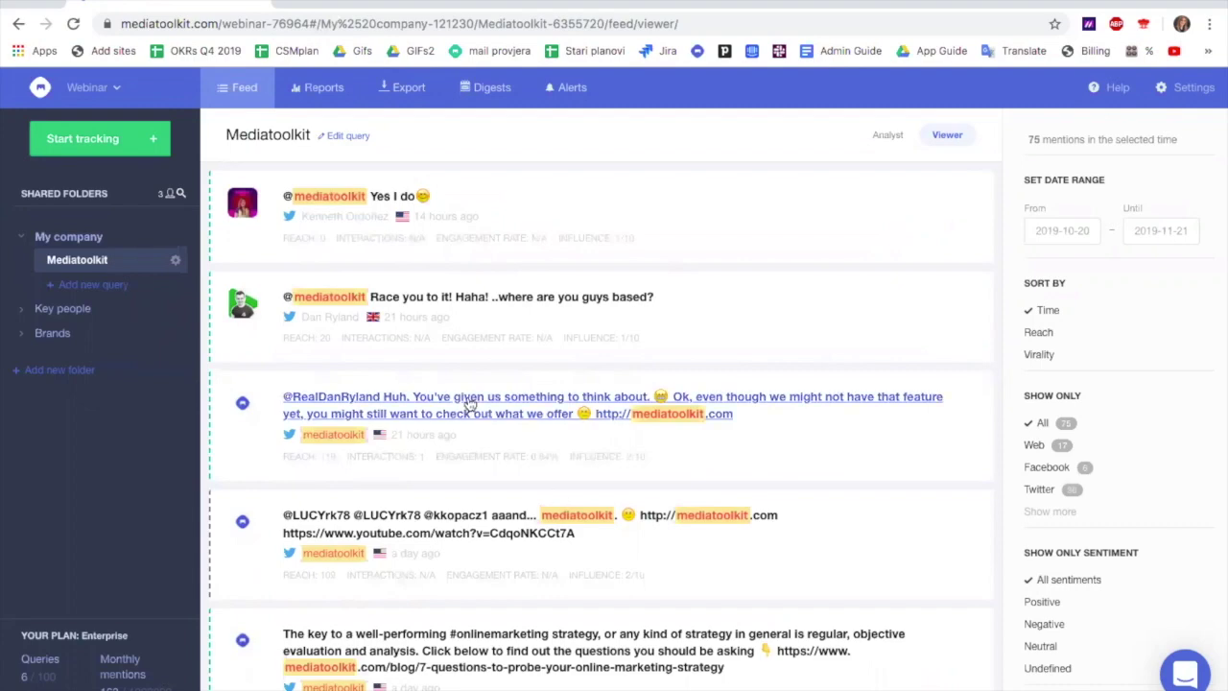
pyautogui.scroll(-1, 464, 567)
pyautogui.scroll(-3, 464, 568)
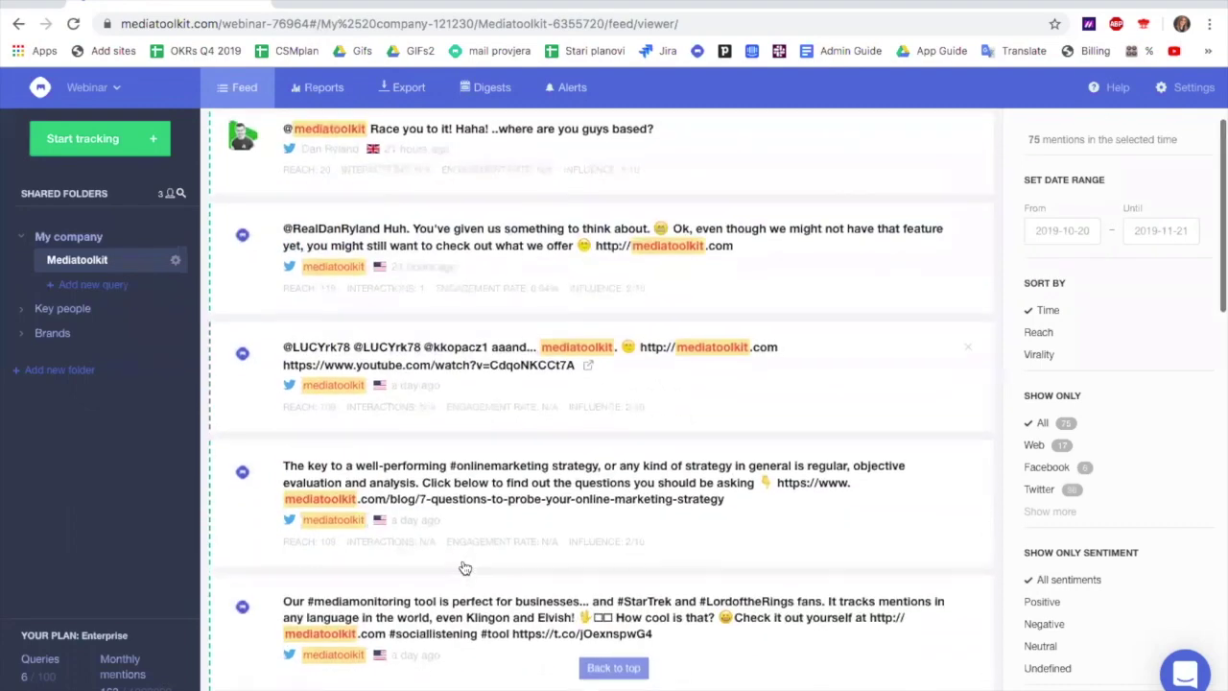
pyautogui.scroll(3, 464, 568)
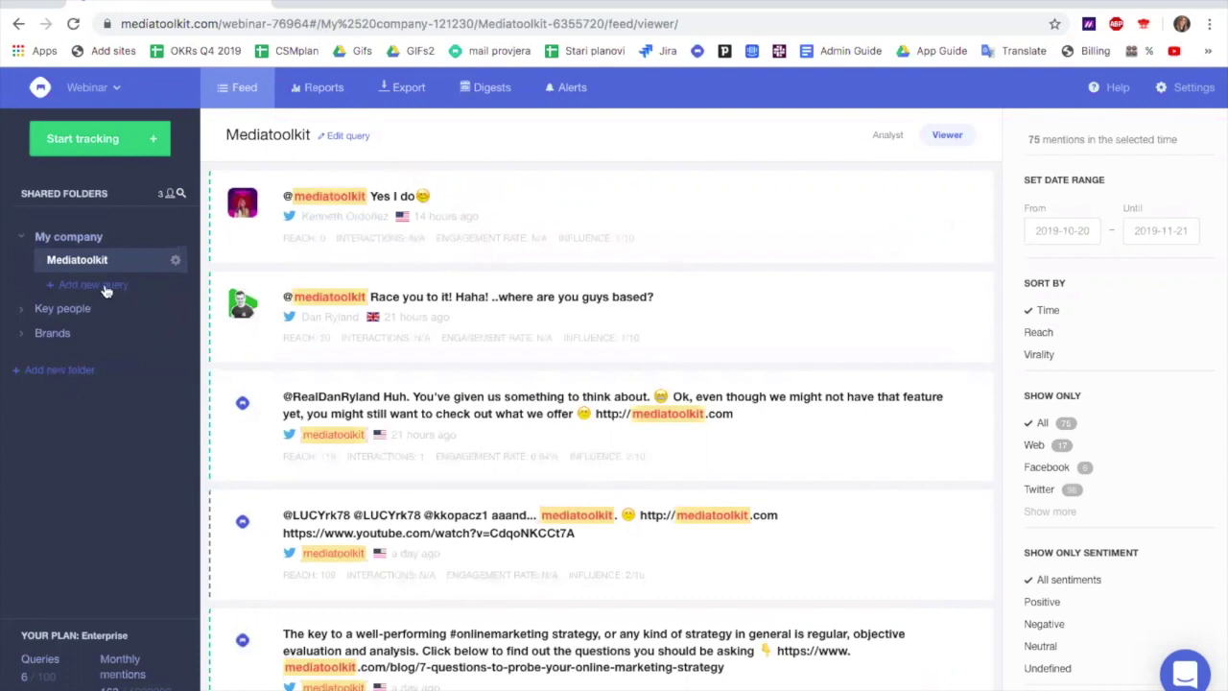
# Create a new shared folder named 'Events'
pyautogui.click(94, 371)
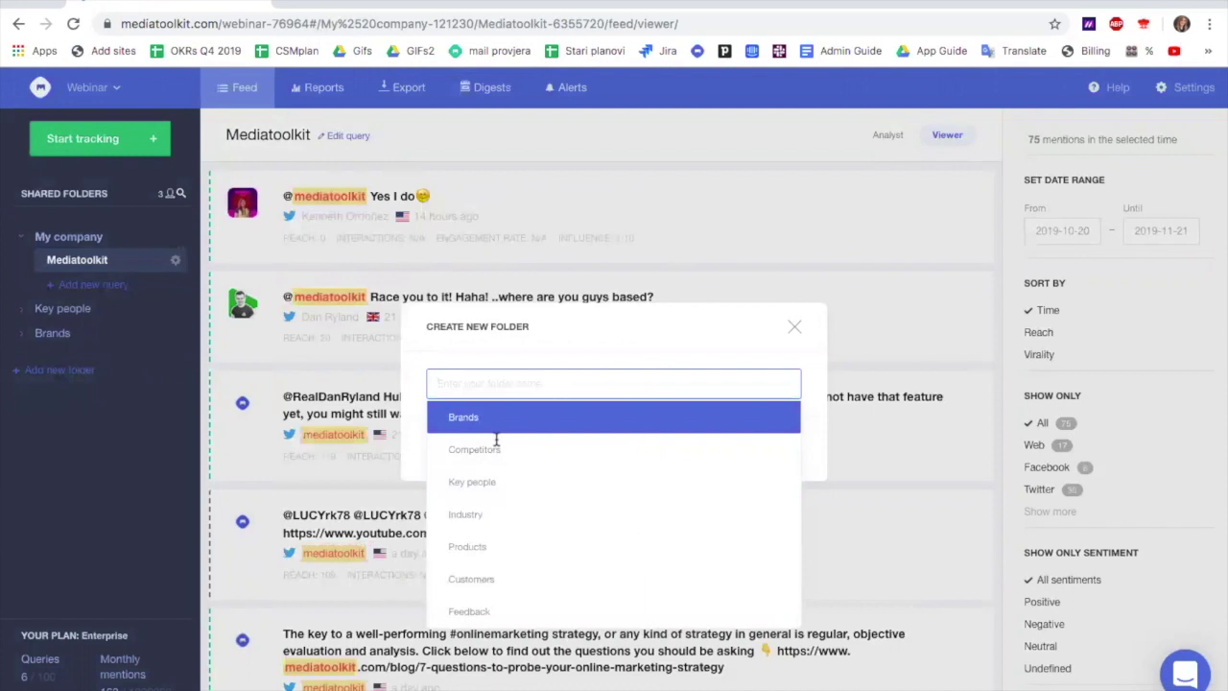
pyautogui.write('Events')
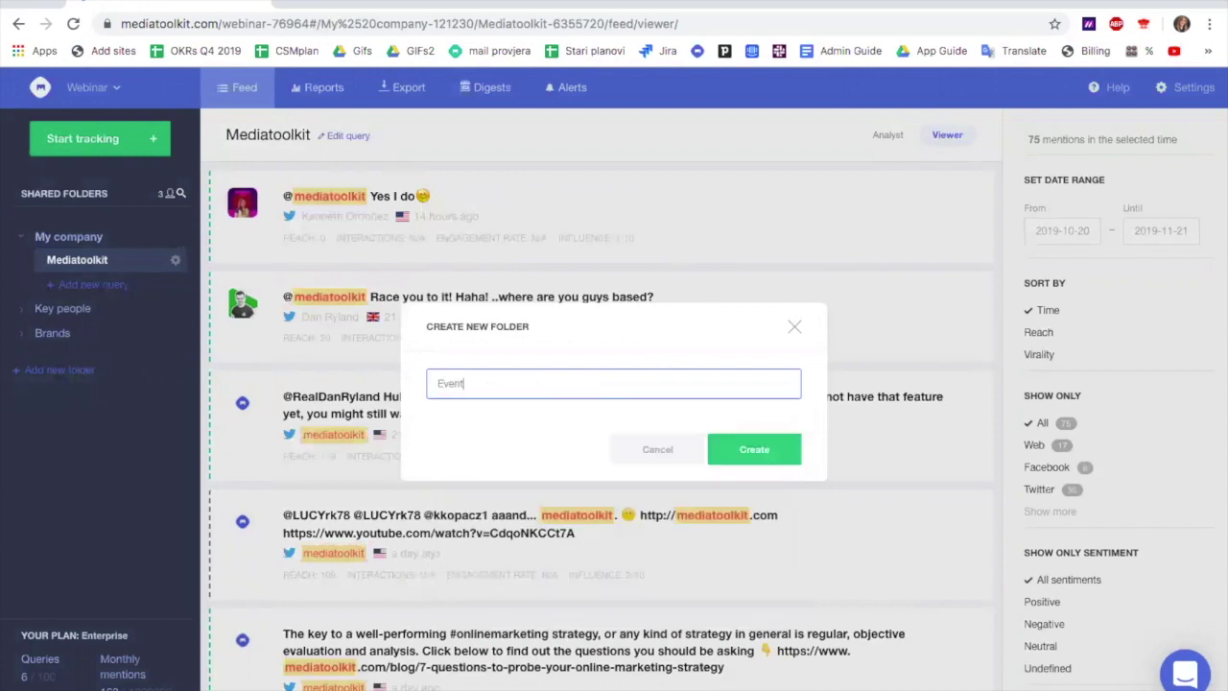
pyautogui.click(753, 451)
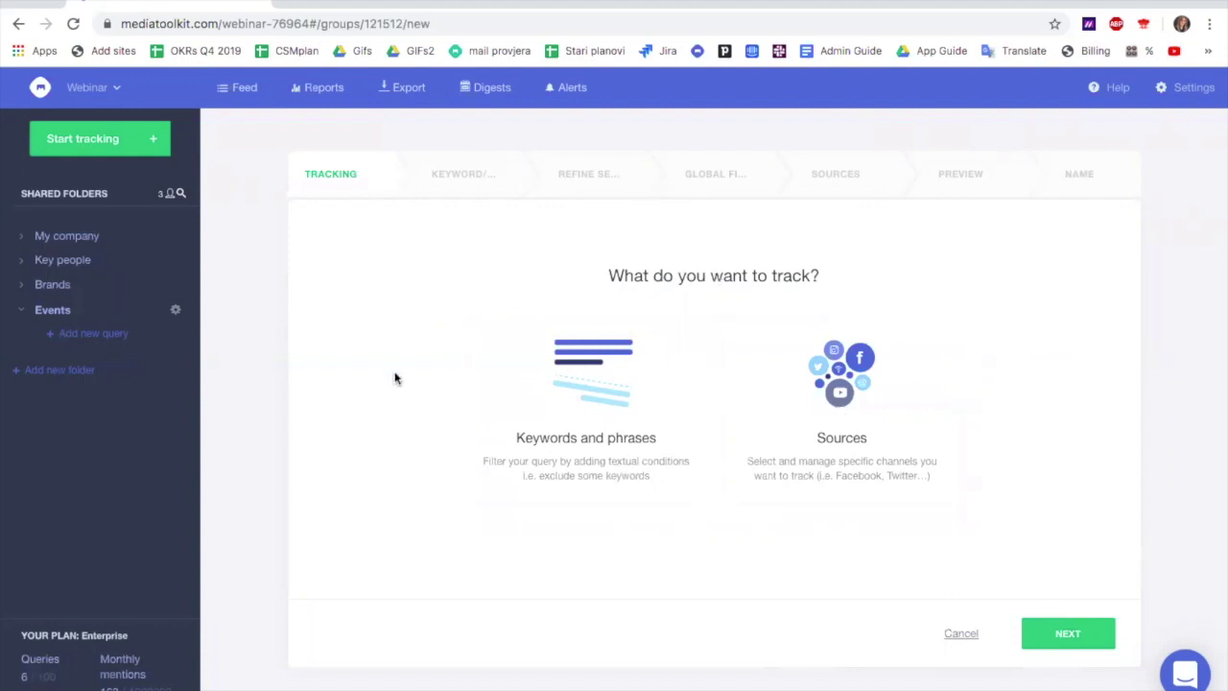
# Track the keywords 'christmas market', 'advent' and 'christmas time', then continue to refining
pyautogui.click(580, 406)
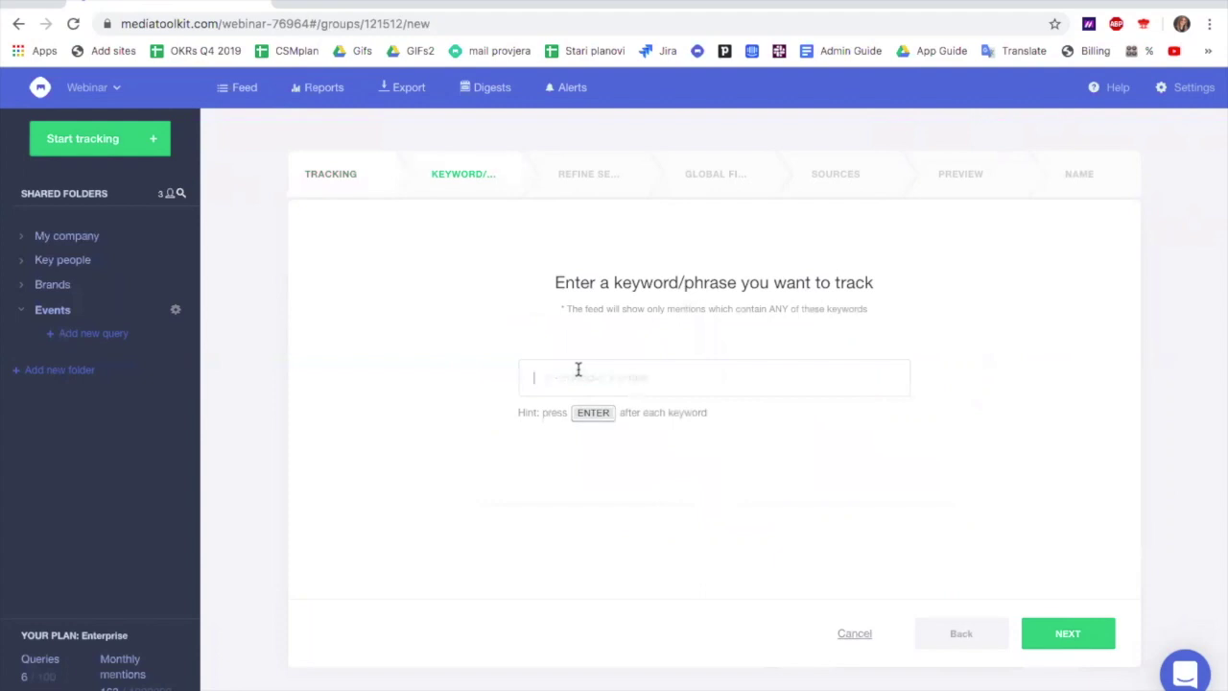
pyautogui.write('christmas market')
pyautogui.press('Return')
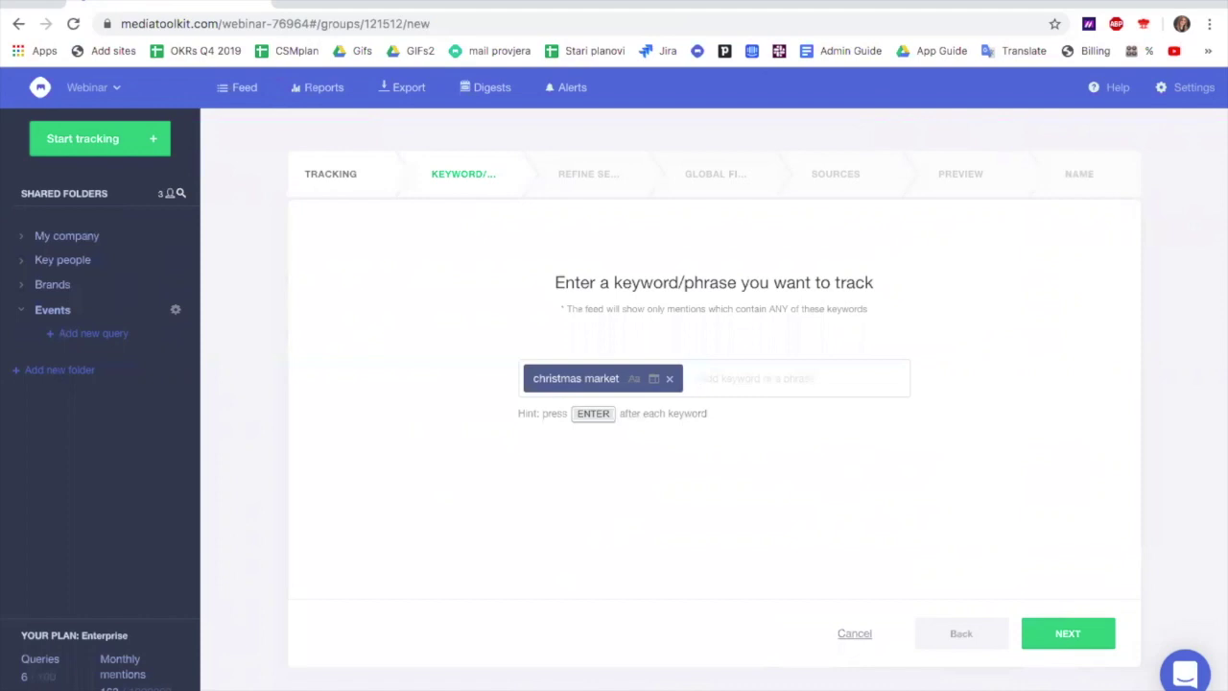
pyautogui.write('advnnt')
pyautogui.press('Return')
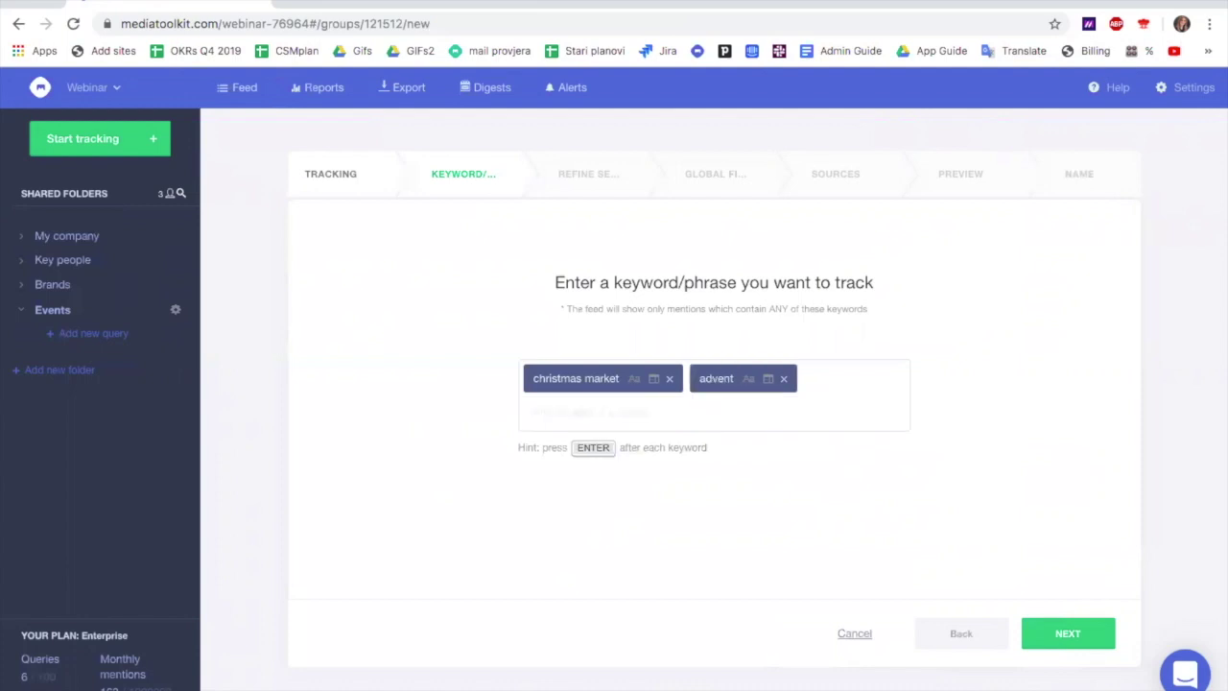
pyautogui.write('christmas time')
pyautogui.press('Return')
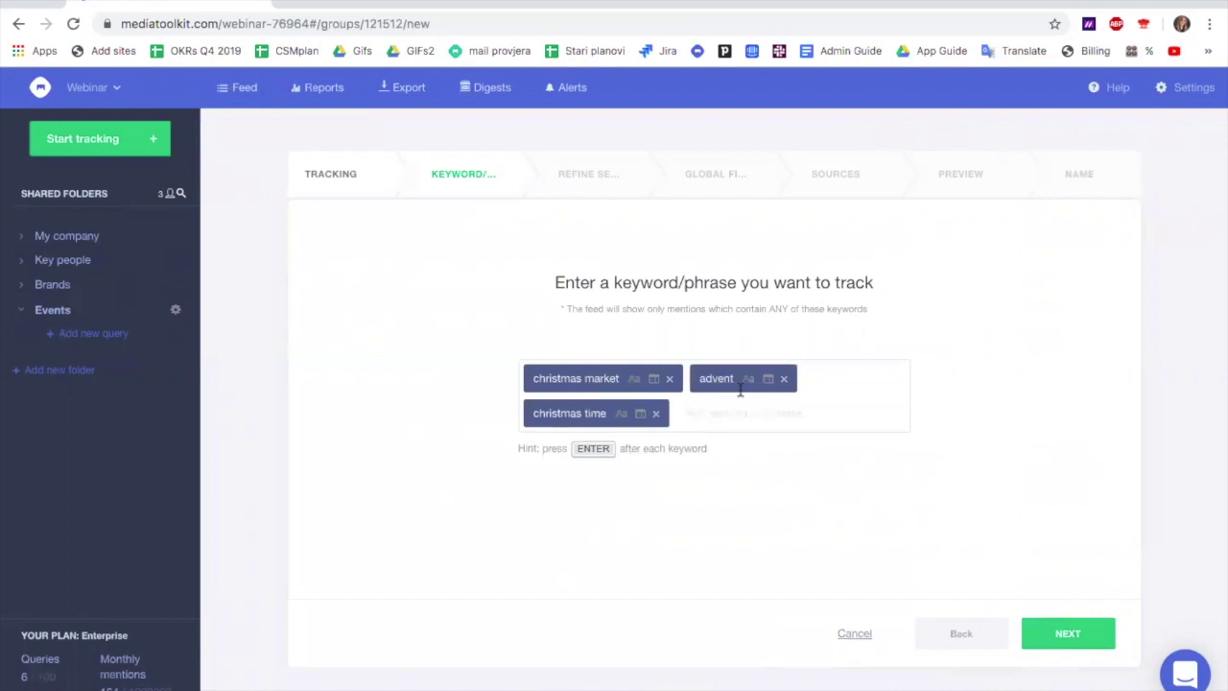
pyautogui.click(1065, 634)
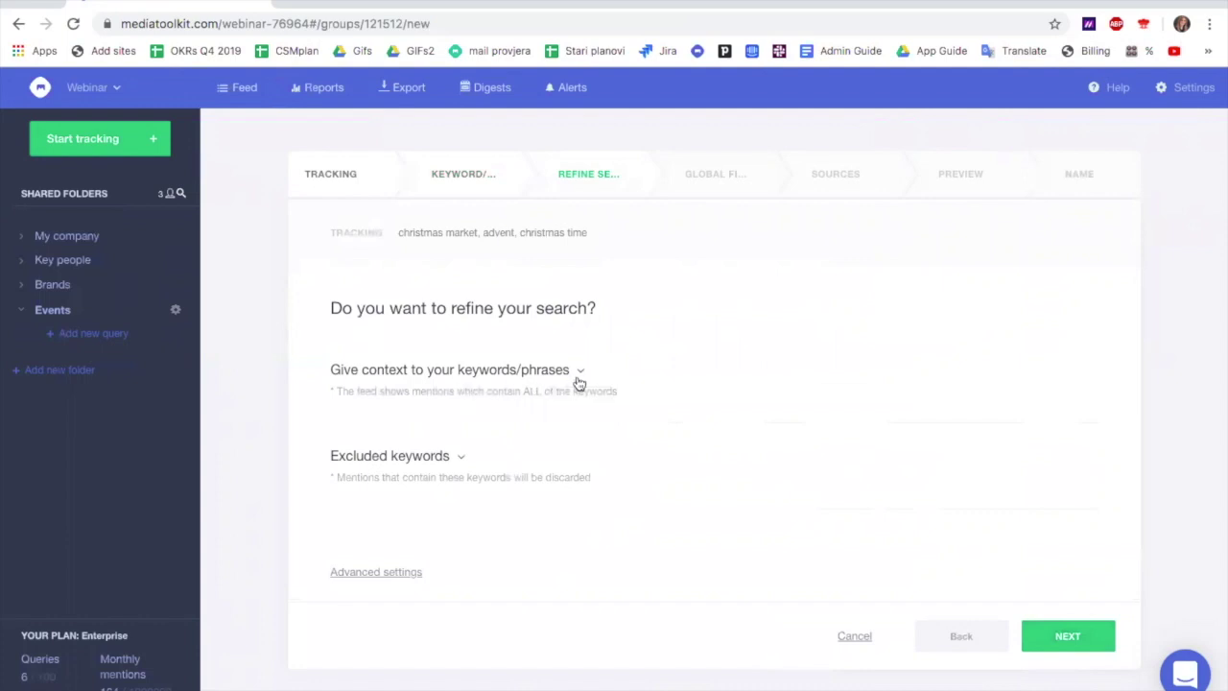
# Add Zagreb* as a required context keyword and bring up its keyword settings
pyautogui.click(578, 380)
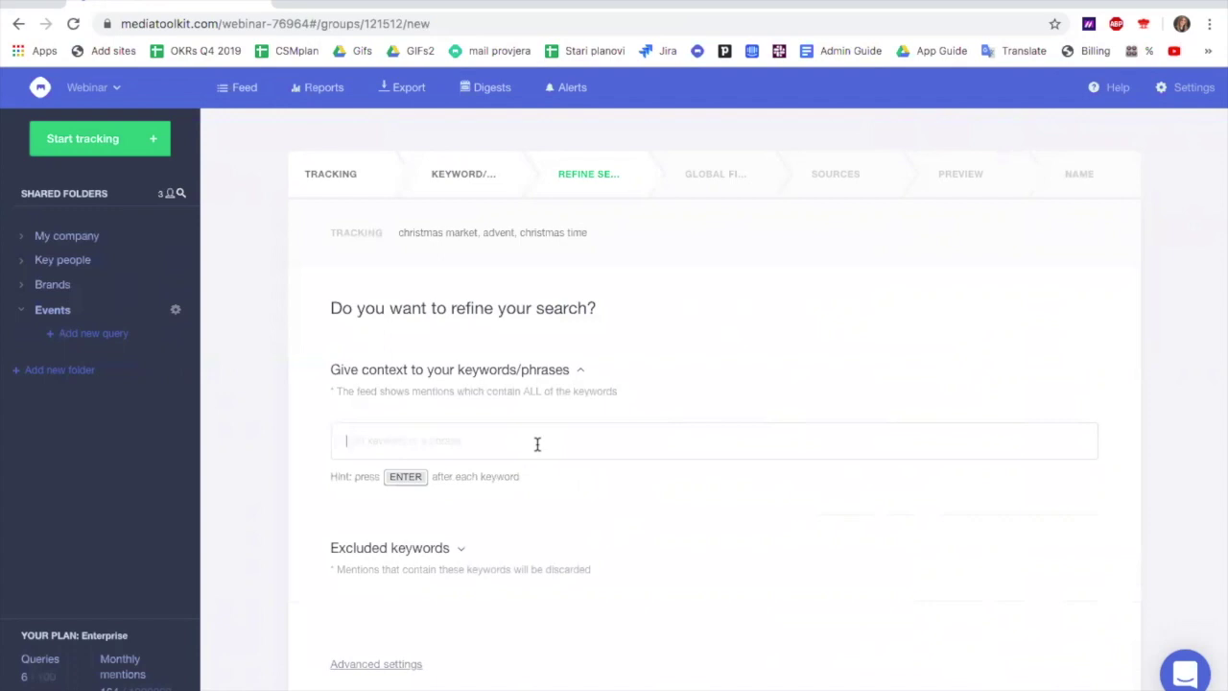
pyautogui.write('Zagreb*')
pyautogui.press('Return')
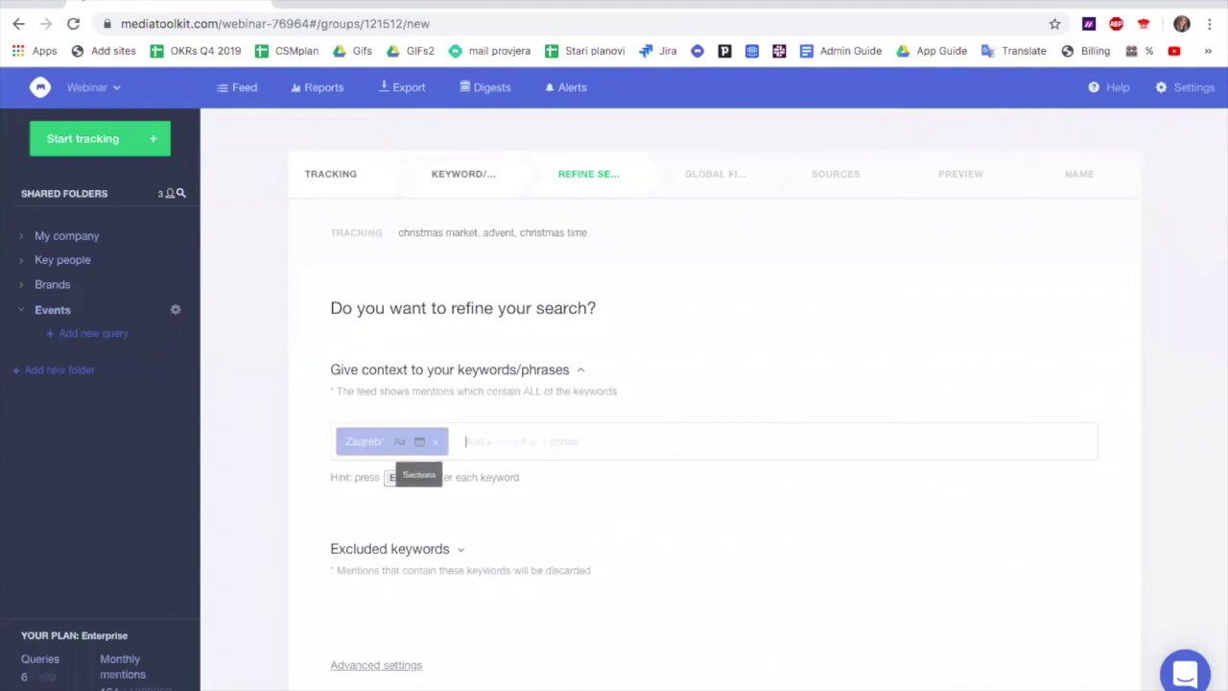
pyautogui.click(401, 447)
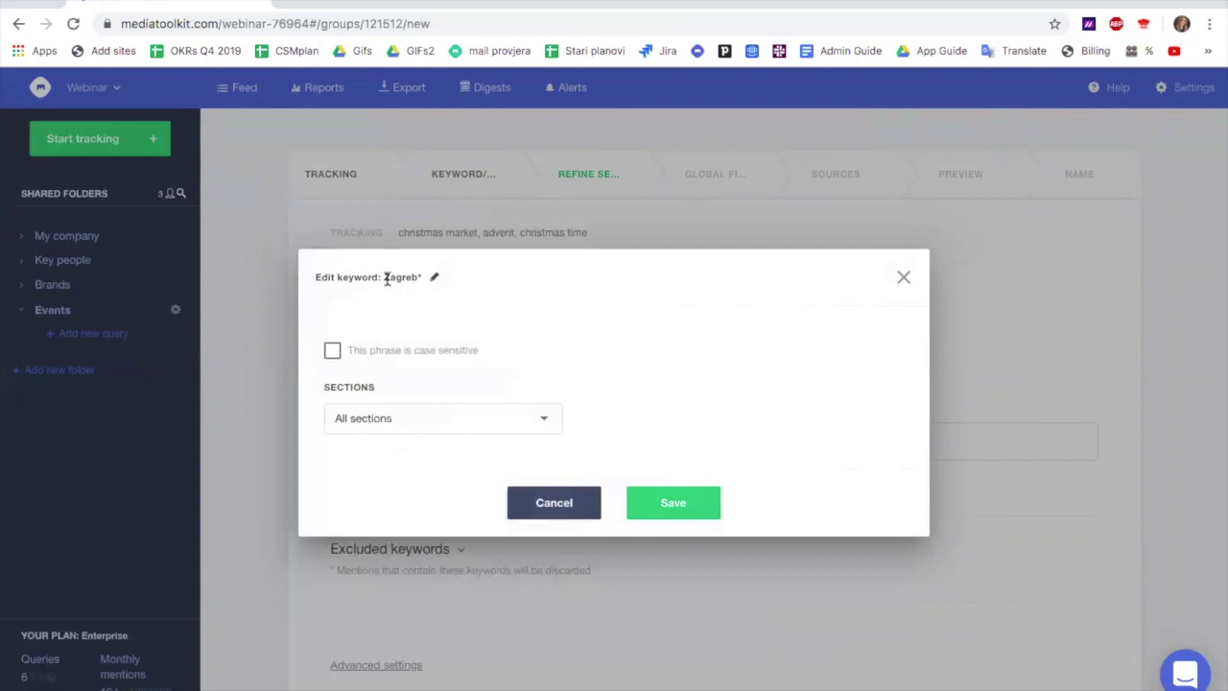
# Leave Zagreb* case-insensitive and matching All sections, then close its Edit keyword dialog
pyautogui.click(332, 352)
pyautogui.click(332, 351)
pyautogui.click(545, 423)
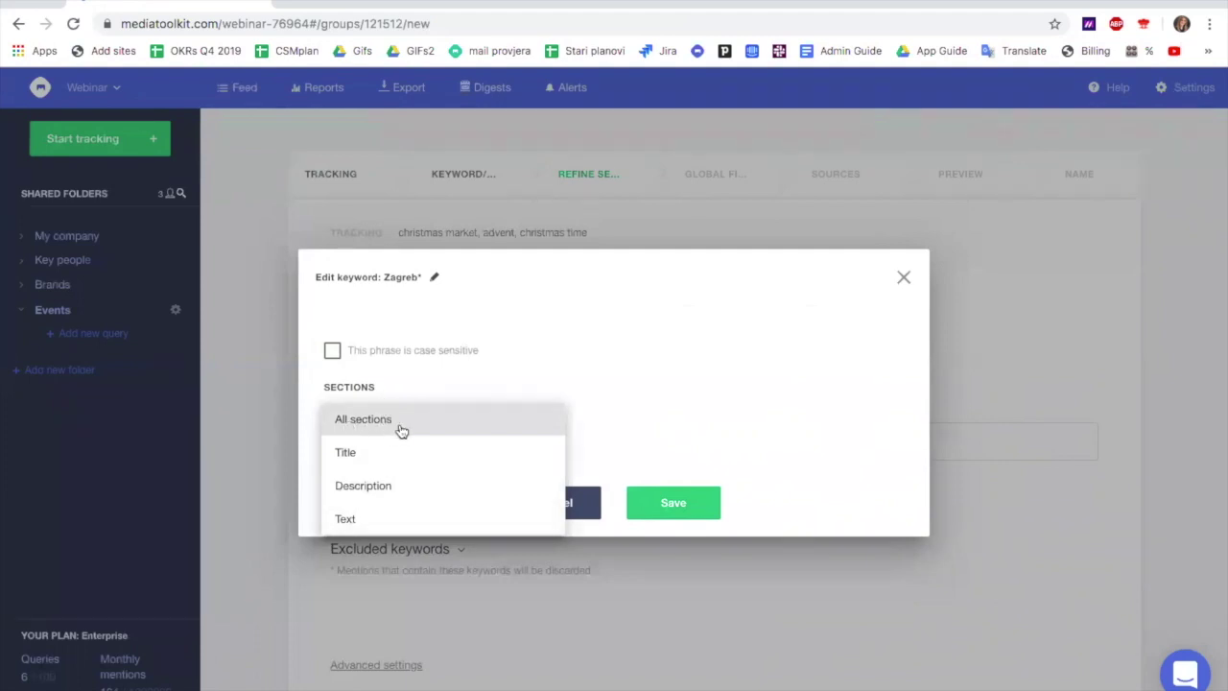
pyautogui.click(651, 351)
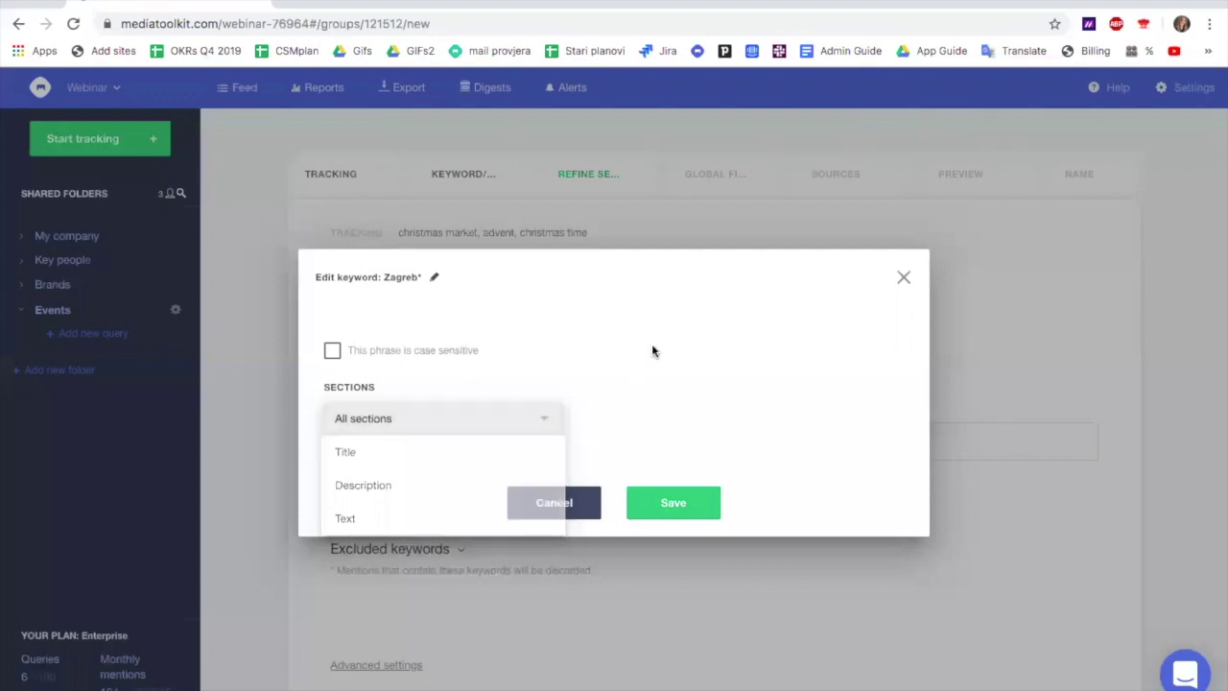
pyautogui.click(905, 279)
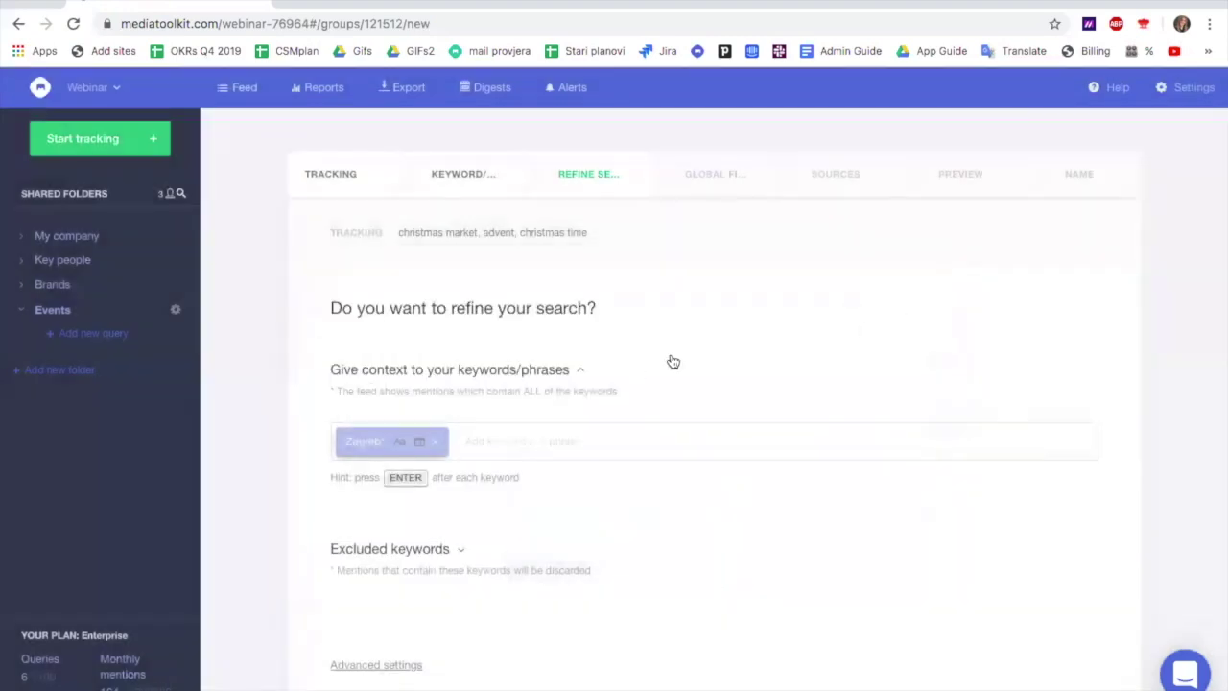
pyautogui.scroll(-2, 673, 361)
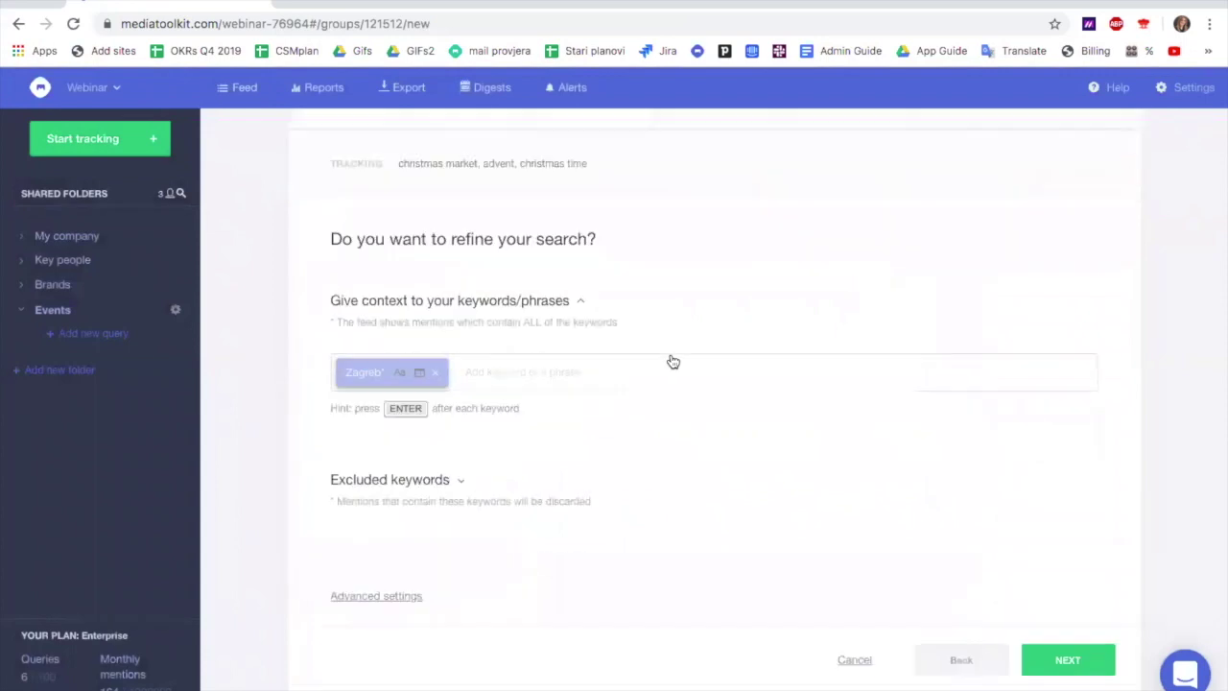
# Add apartment* under Excluded keywords
pyautogui.click(462, 462)
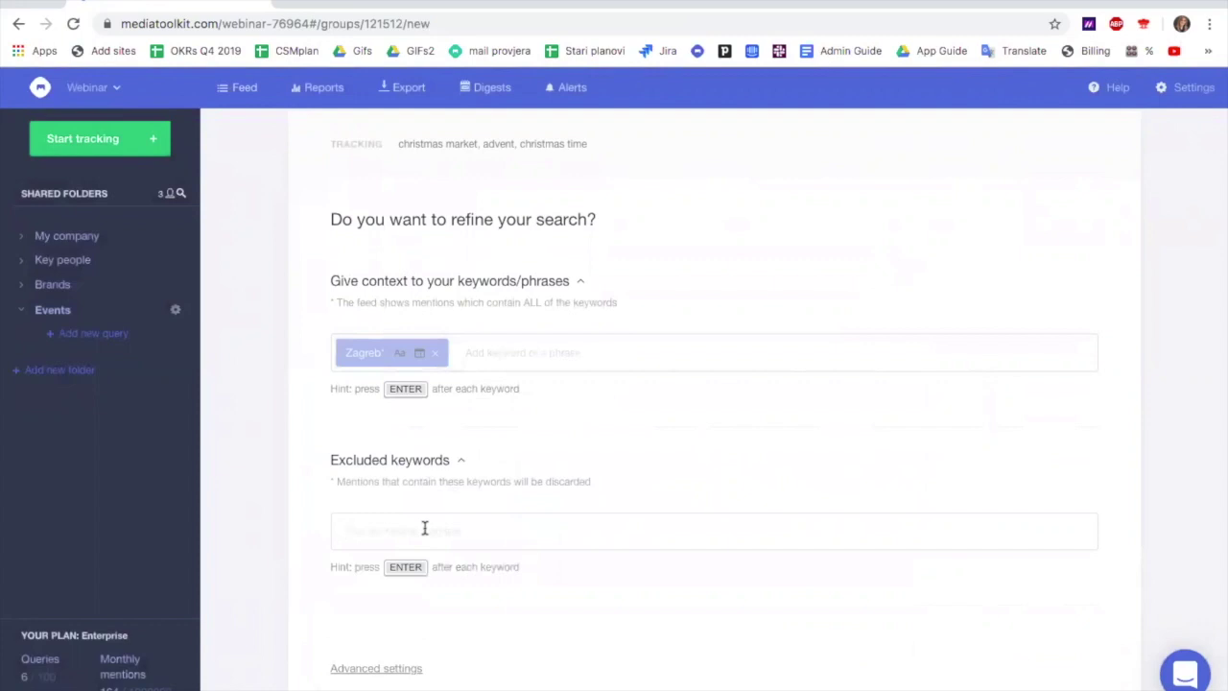
pyautogui.write('apartment*')
pyautogui.press('Return')
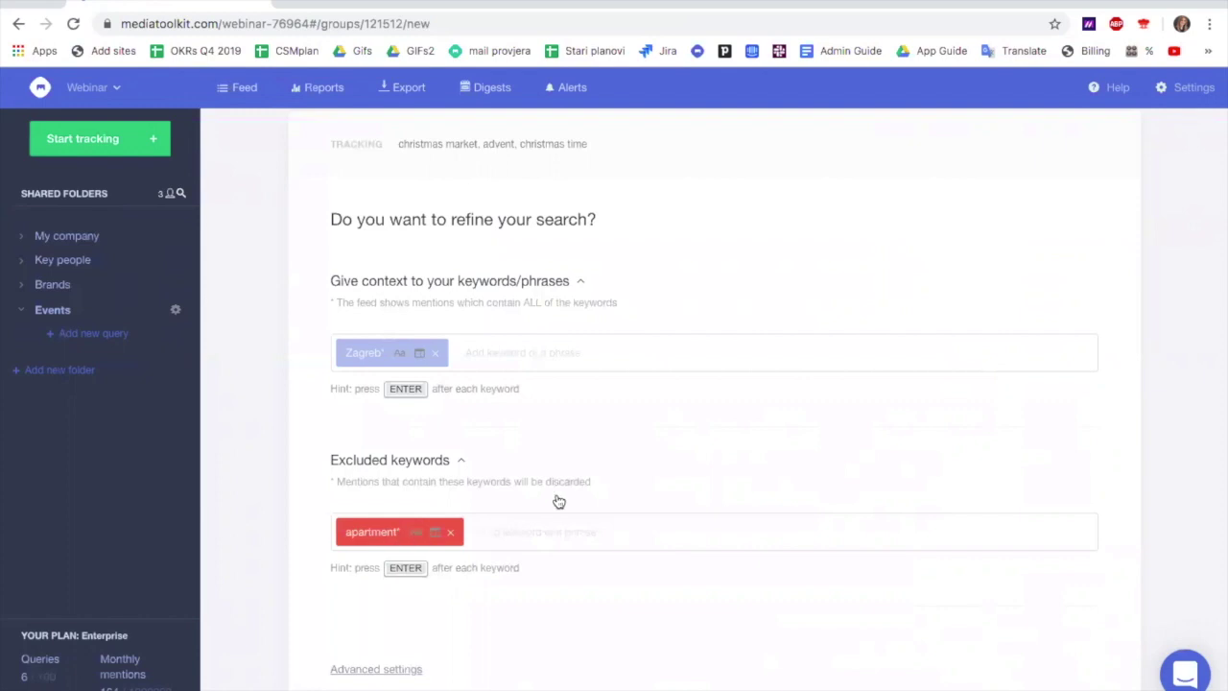
pyautogui.scroll(-2, 557, 500)
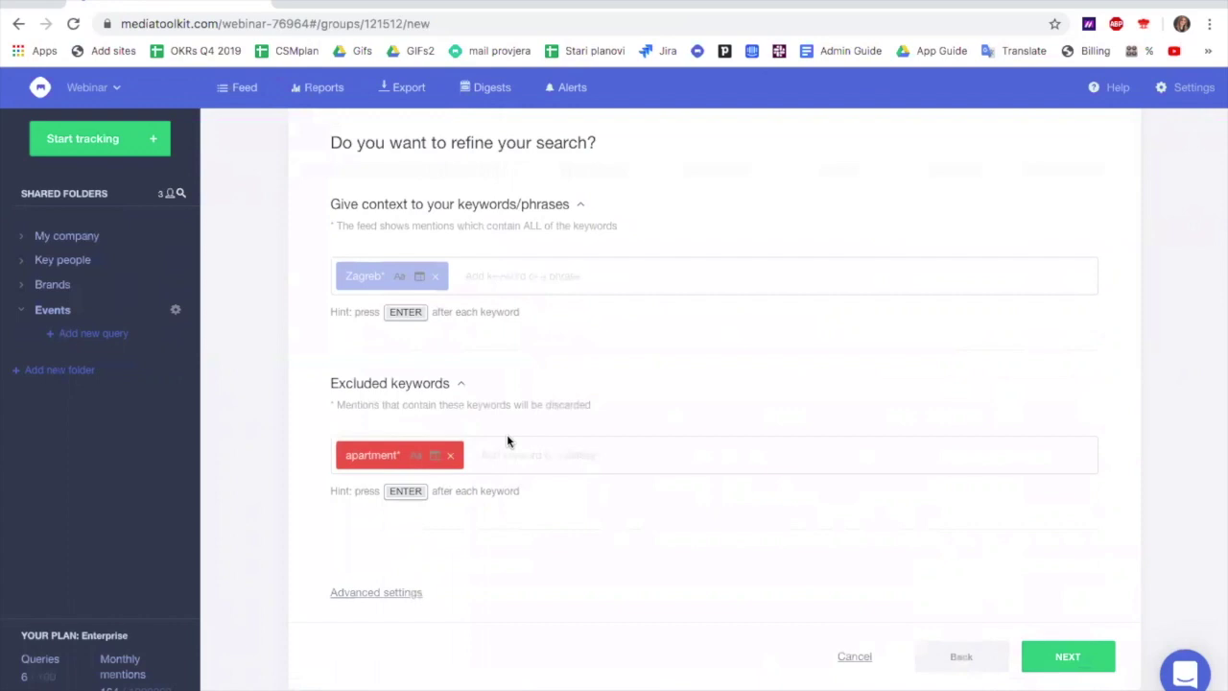
# In the Advanced keywords editor, move the AND NOT apartment* line to the query's end
pyautogui.click(389, 594)
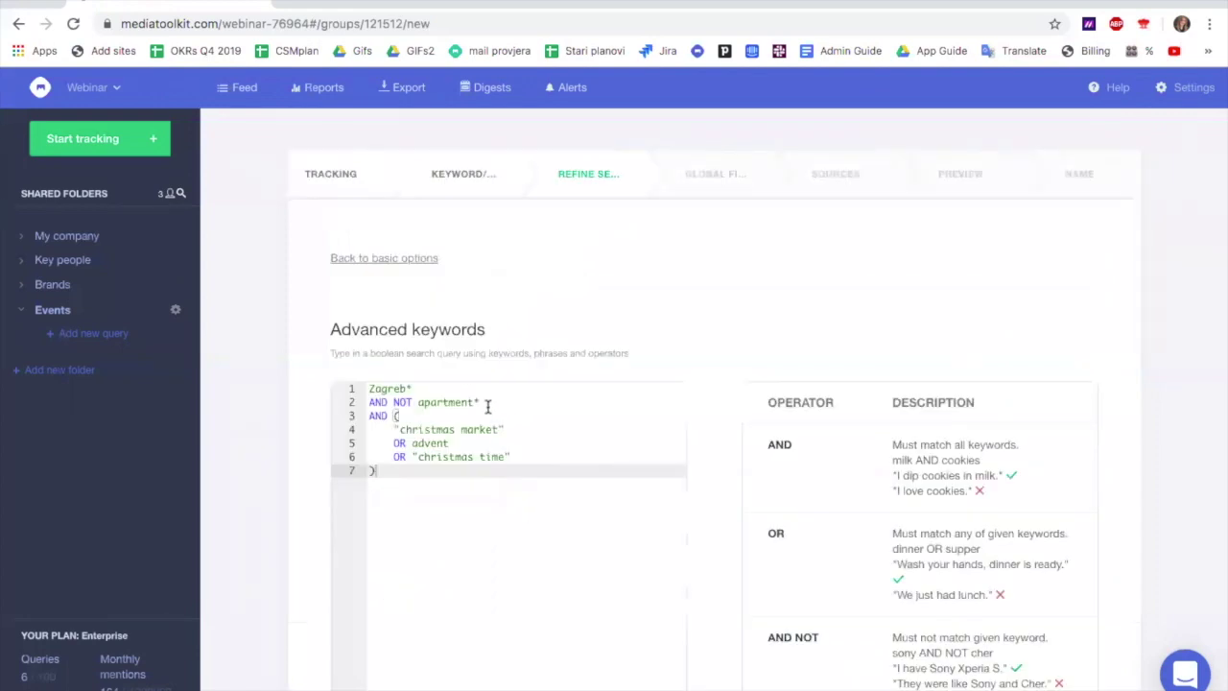
pyautogui.moveTo(484, 401); pyautogui.dragTo(347, 405)
pyautogui.hotkey('ctrl', 'c')
pyautogui.press('BackSpace')
pyautogui.click(425, 502)
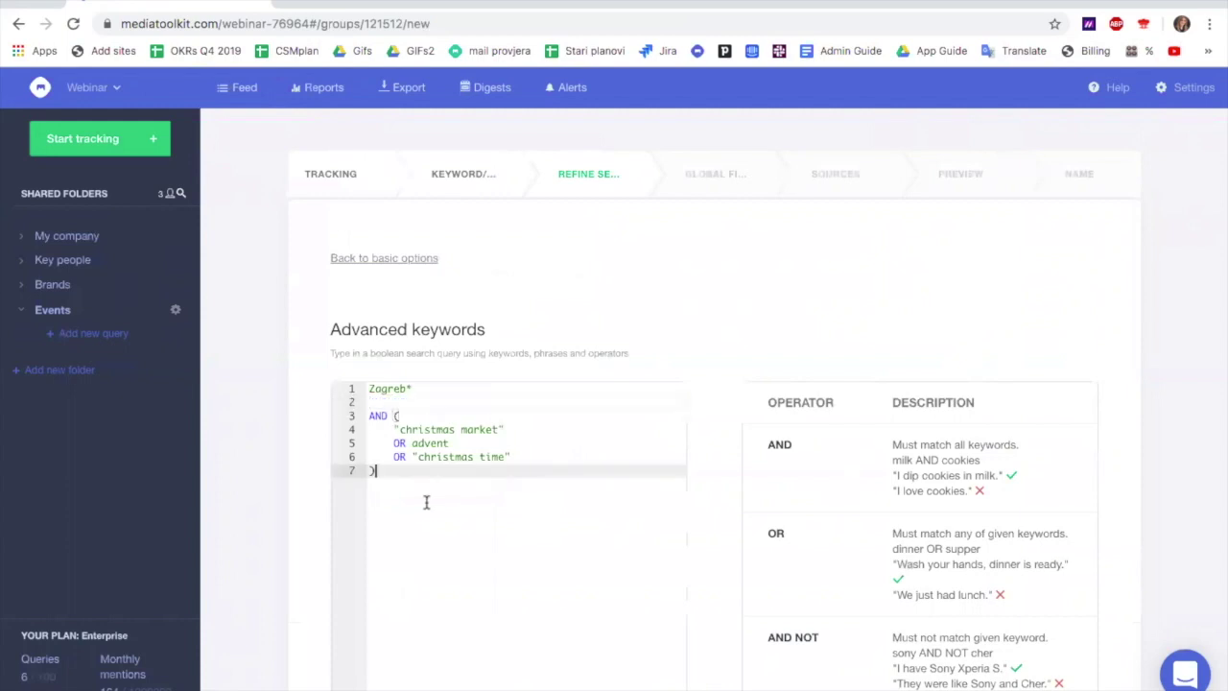
pyautogui.press('Return')
pyautogui.hotkey('ctrl', 'v')
# Delete the empty line, join 'christmas market' onto the AND line, and pull the bracket after 'christmas time'
pyautogui.click(388, 403)
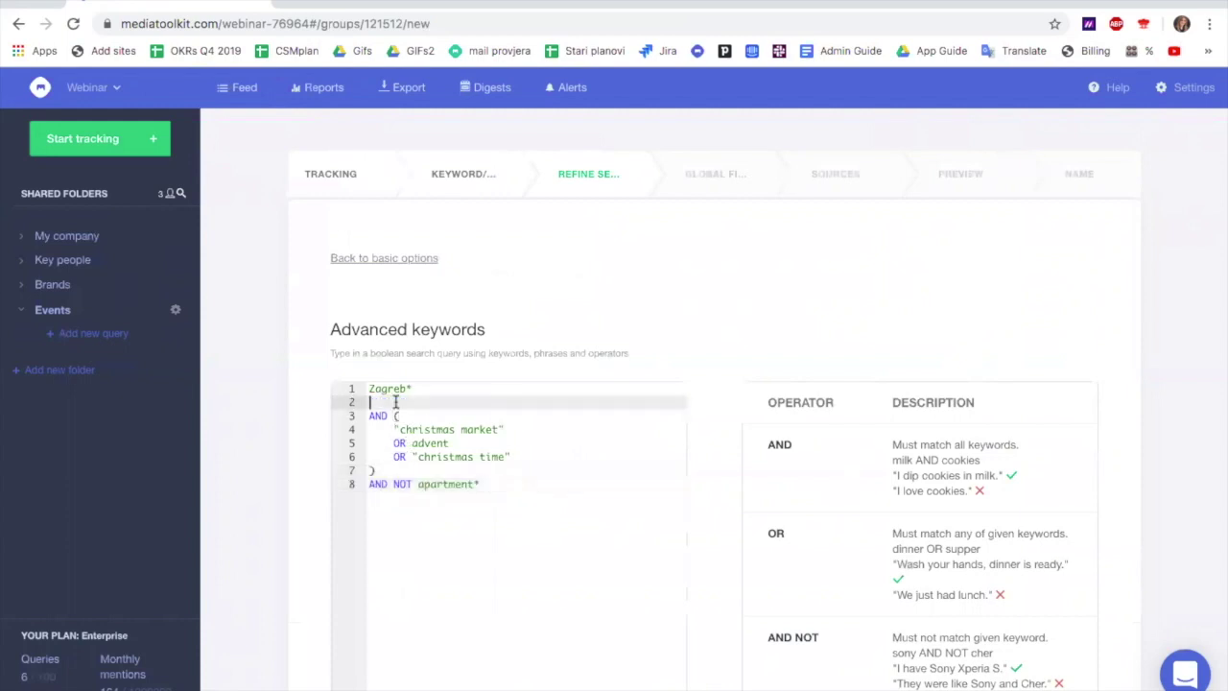
pyautogui.press('BackSpace')
pyautogui.click(391, 415)
pyautogui.press('BackSpace')
pyautogui.press('BackSpace')
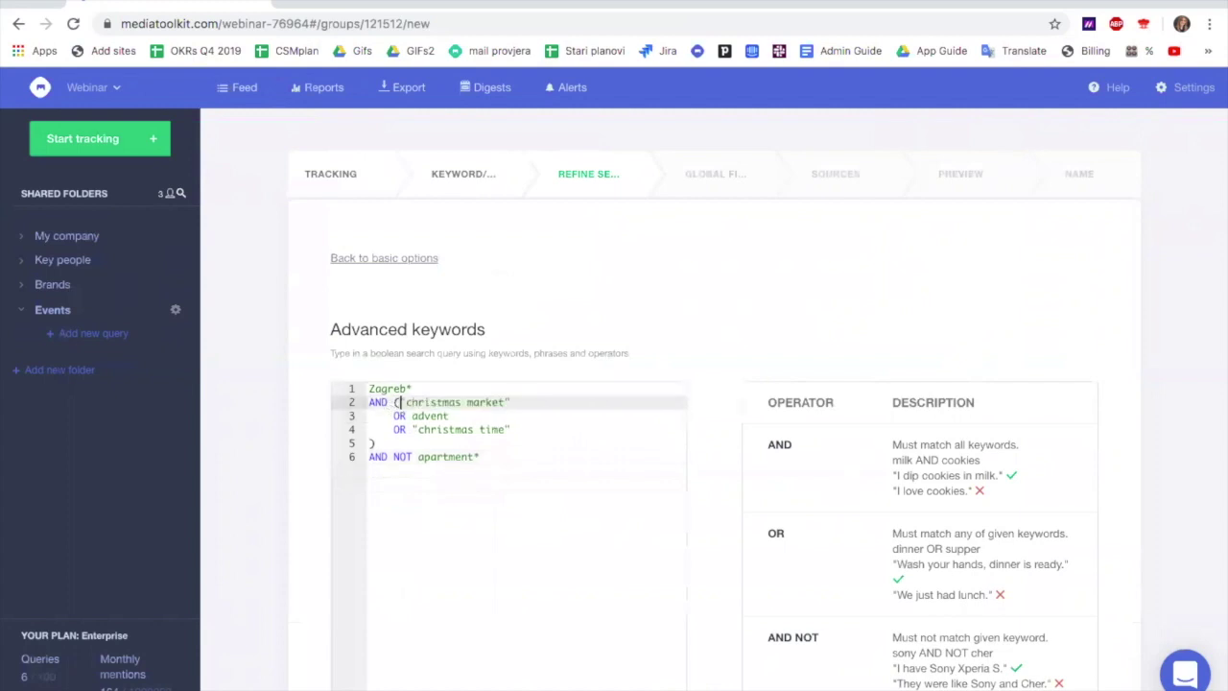
pyautogui.click(370, 443)
pyautogui.press('BackSpace')
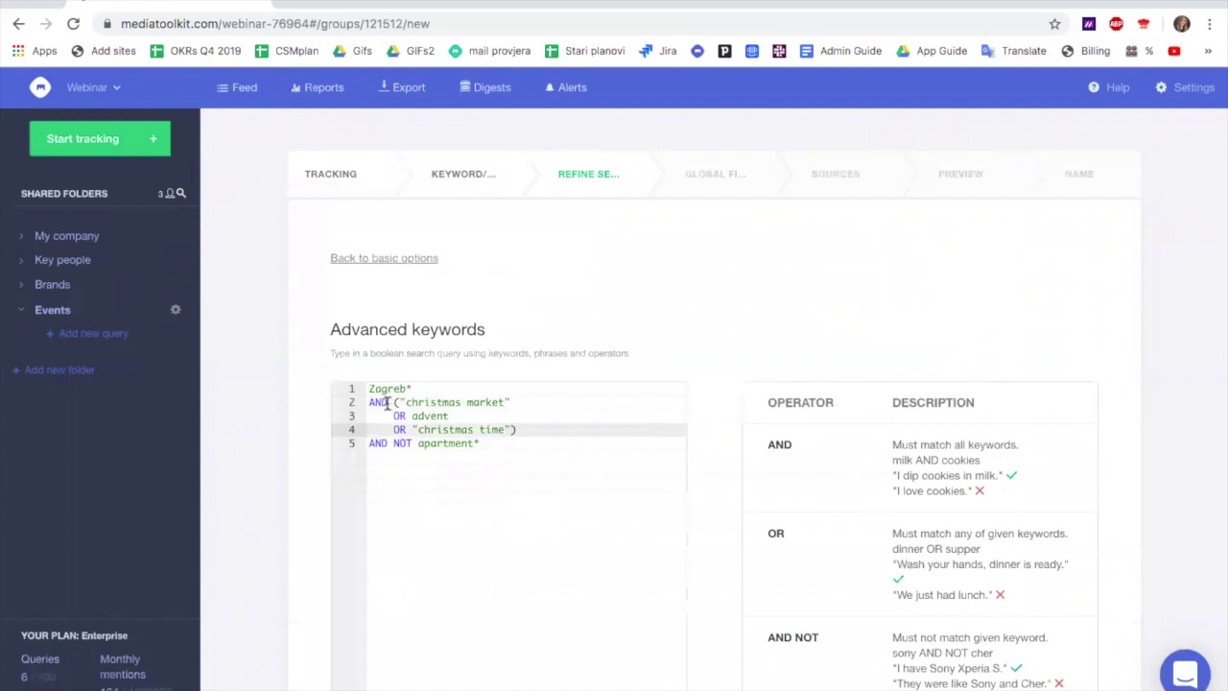
pyautogui.moveTo(389, 404); pyautogui.dragTo(370, 402)
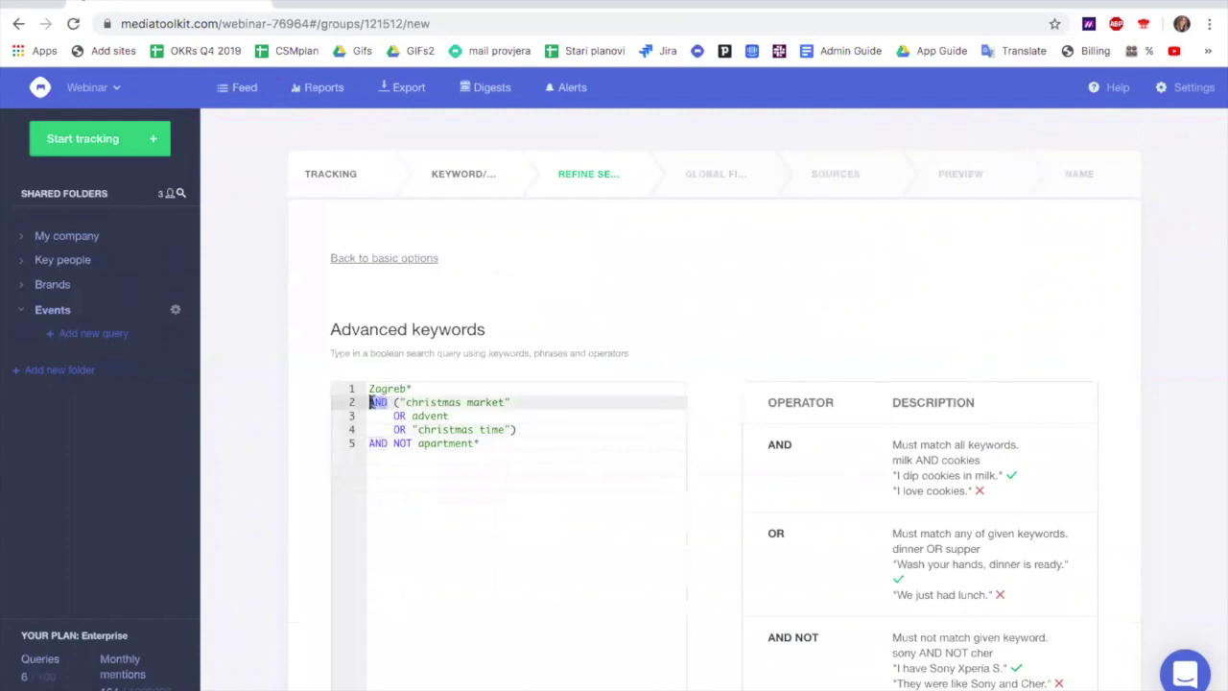
pyautogui.click(380, 444)
pyautogui.moveTo(380, 444); pyautogui.dragTo(398, 444)
pyautogui.click(551, 476)
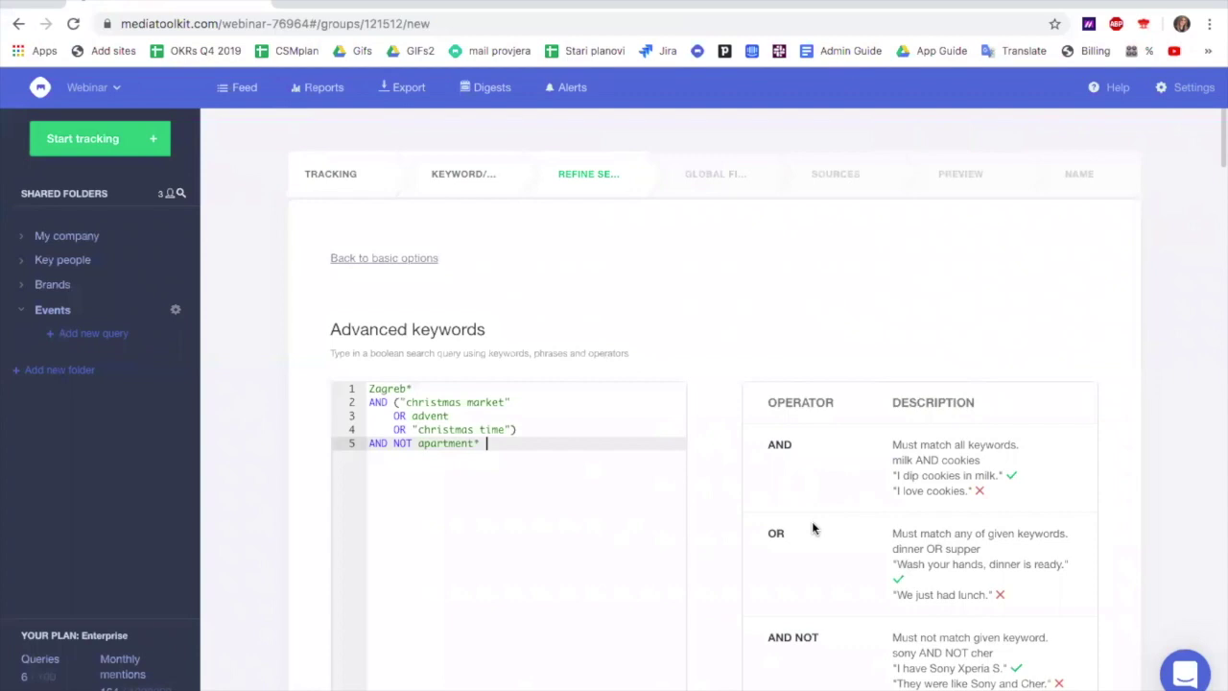
pyautogui.scroll(-4, 813, 527)
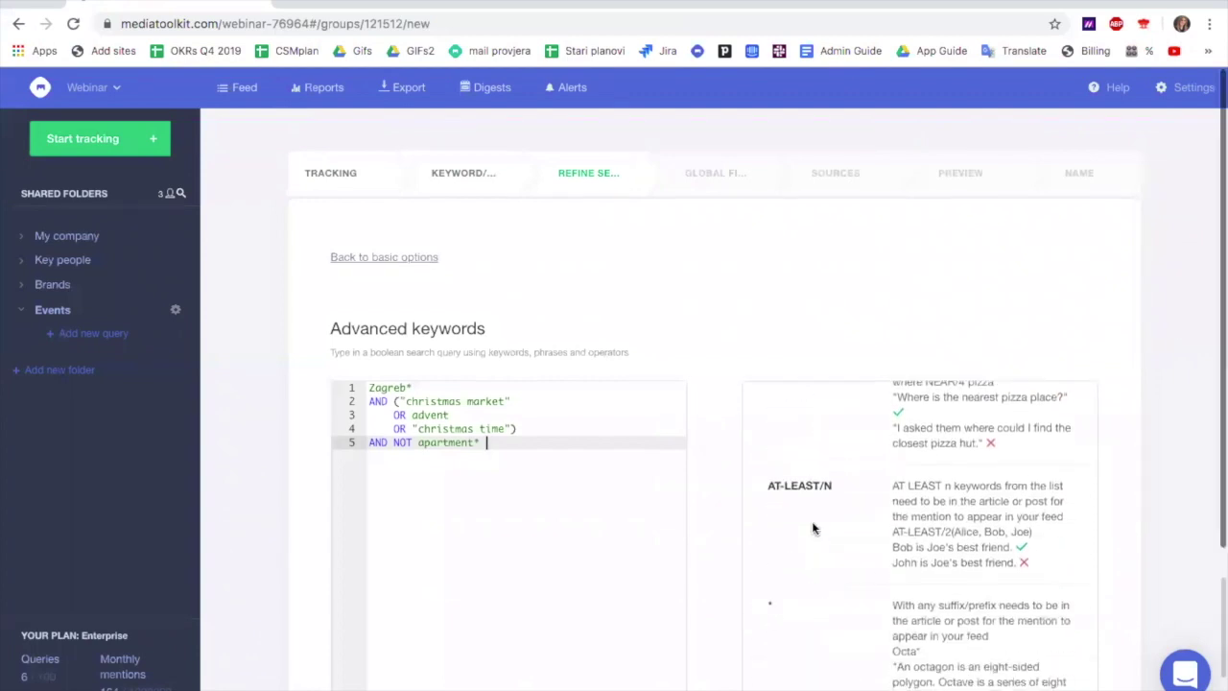
pyautogui.scroll(-5, 862, 523)
pyautogui.scroll(-3, 862, 523)
pyautogui.scroll(10, 862, 523)
pyautogui.scroll(2, 862, 522)
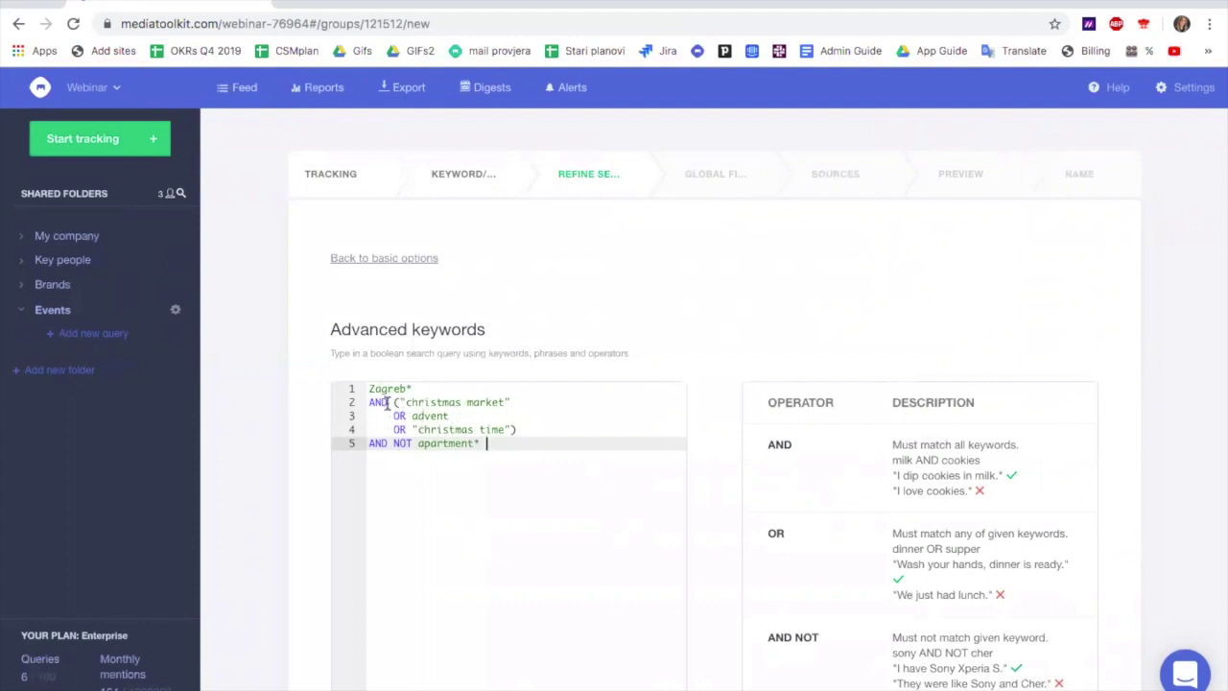
# Replace AND with NEAR/3 and add OR #christmastime OR #christmasmarket inside the brackets
pyautogui.moveTo(385, 402); pyautogui.dragTo(365, 407)
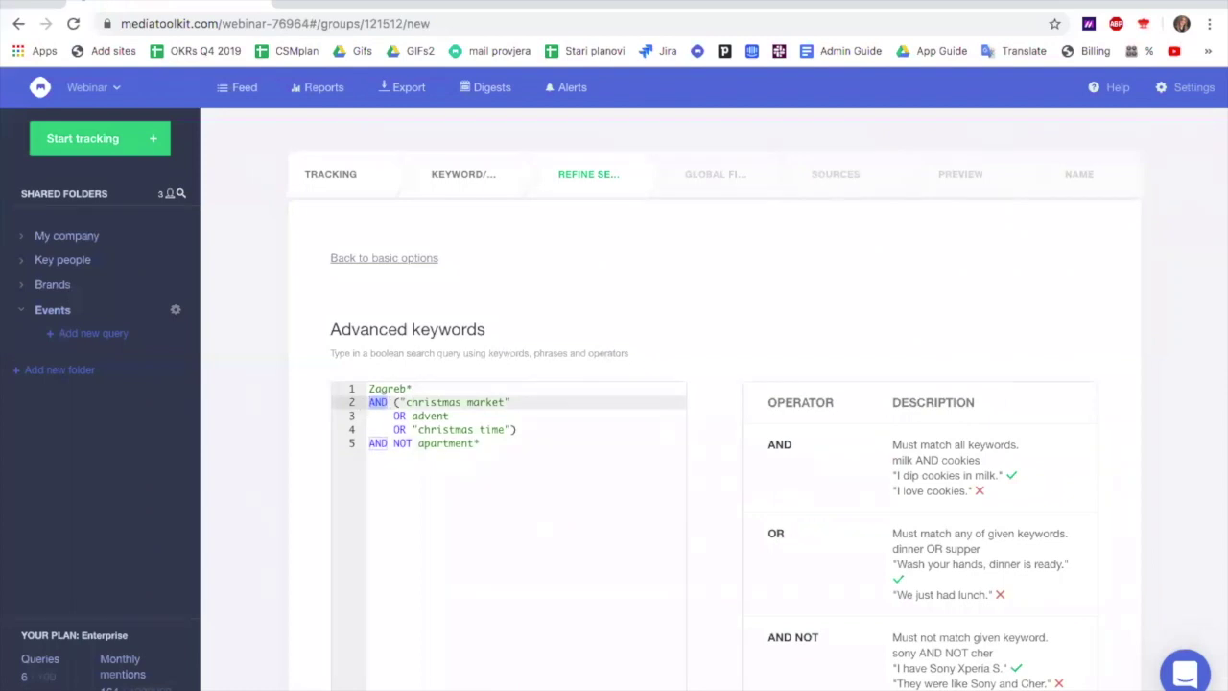
pyautogui.write('NEAR/')
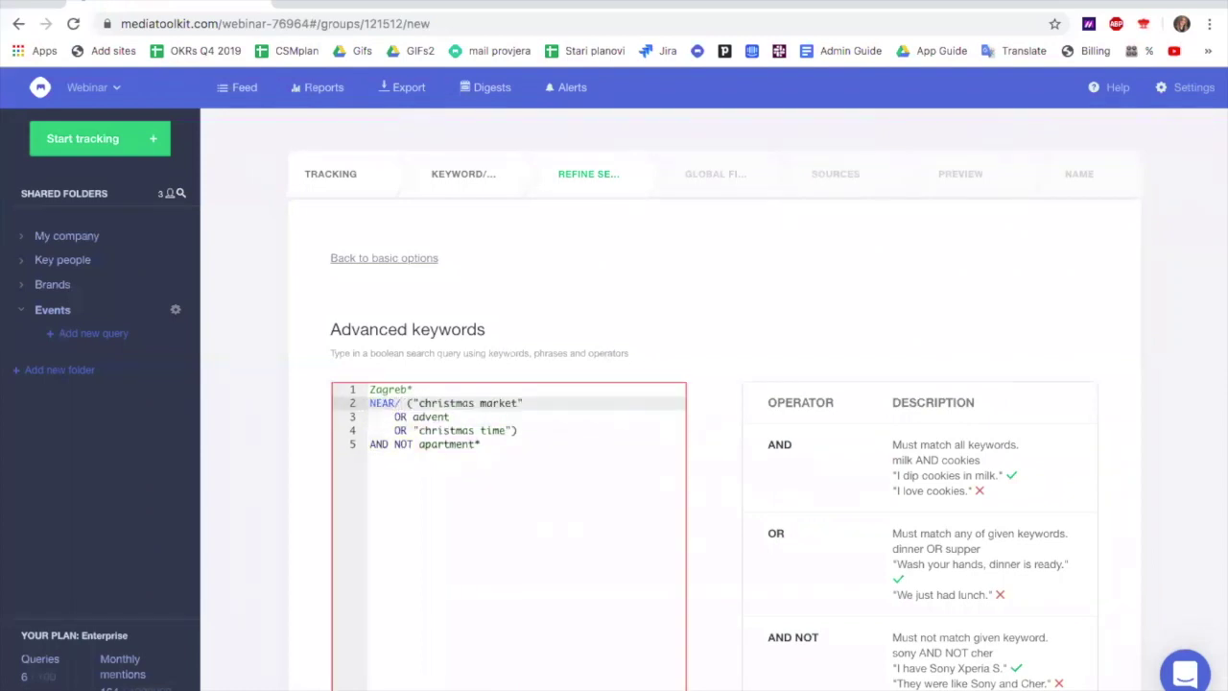
pyautogui.write('3')
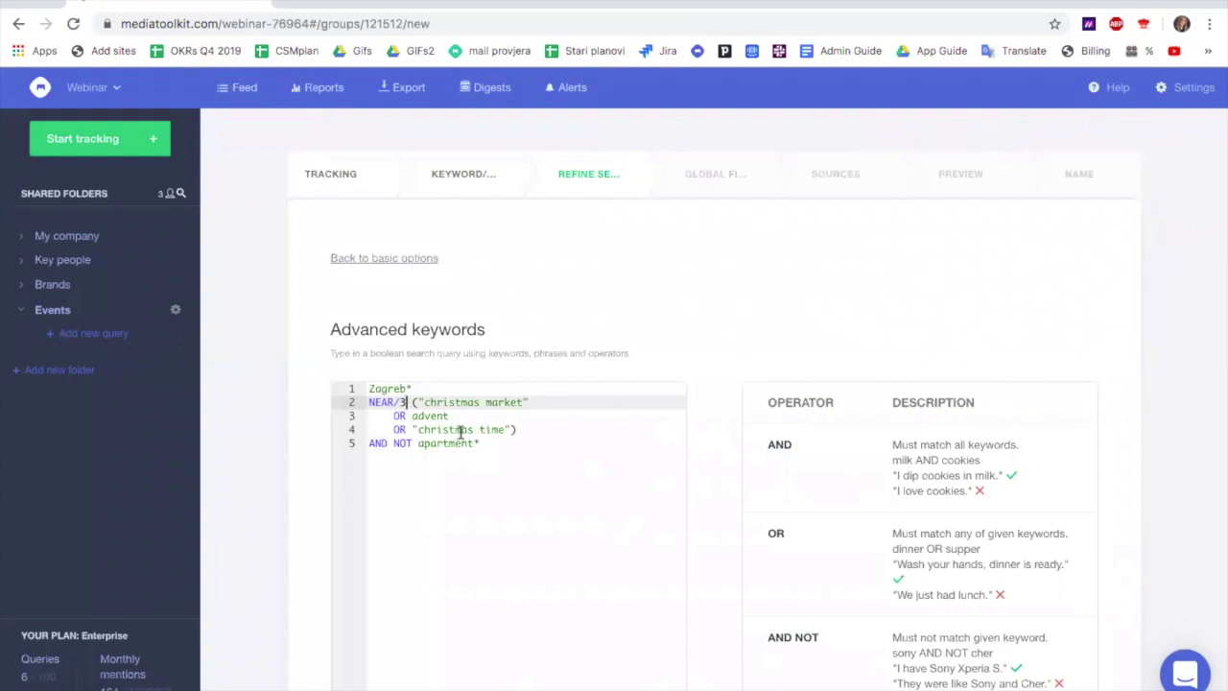
pyautogui.click(511, 430)
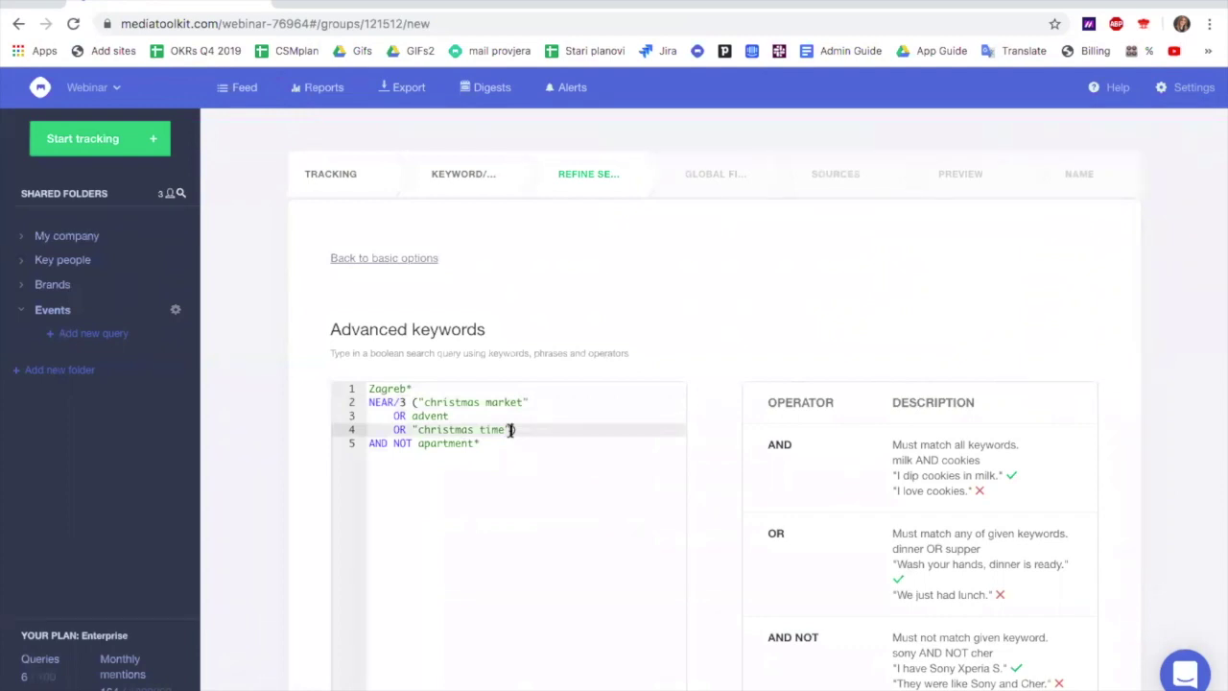
pyautogui.write(')')
pyautogui.press('BackSpace')
pyautogui.write('O')
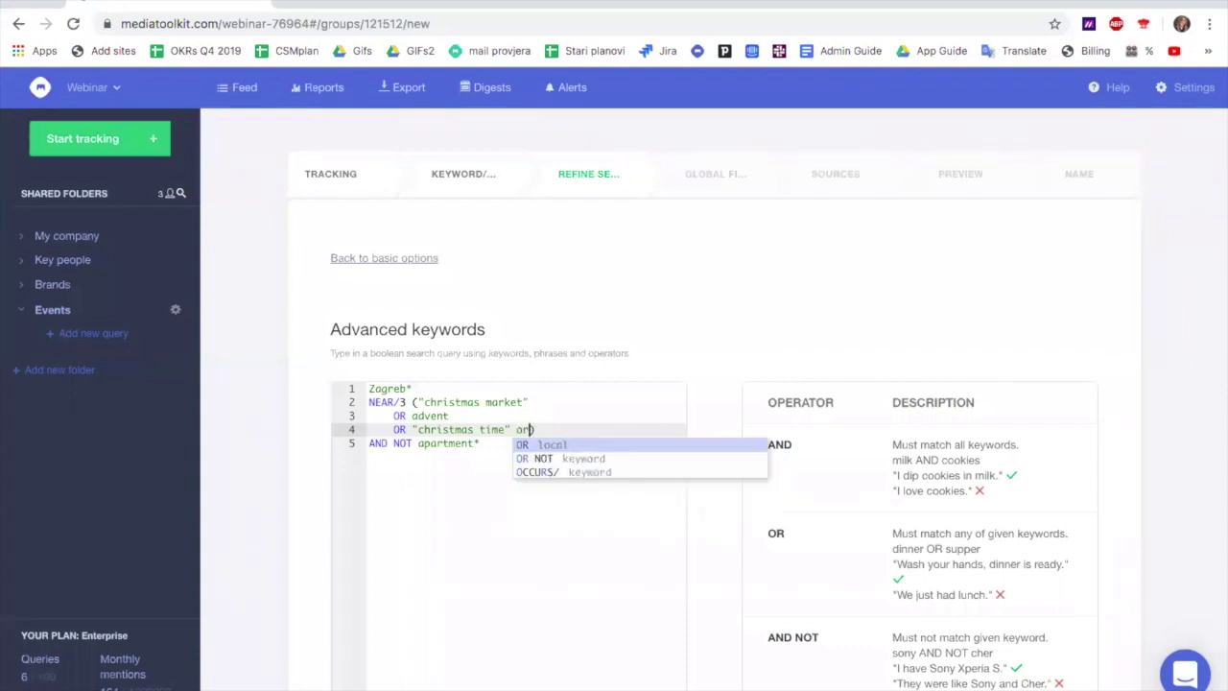
pyautogui.write('R ')
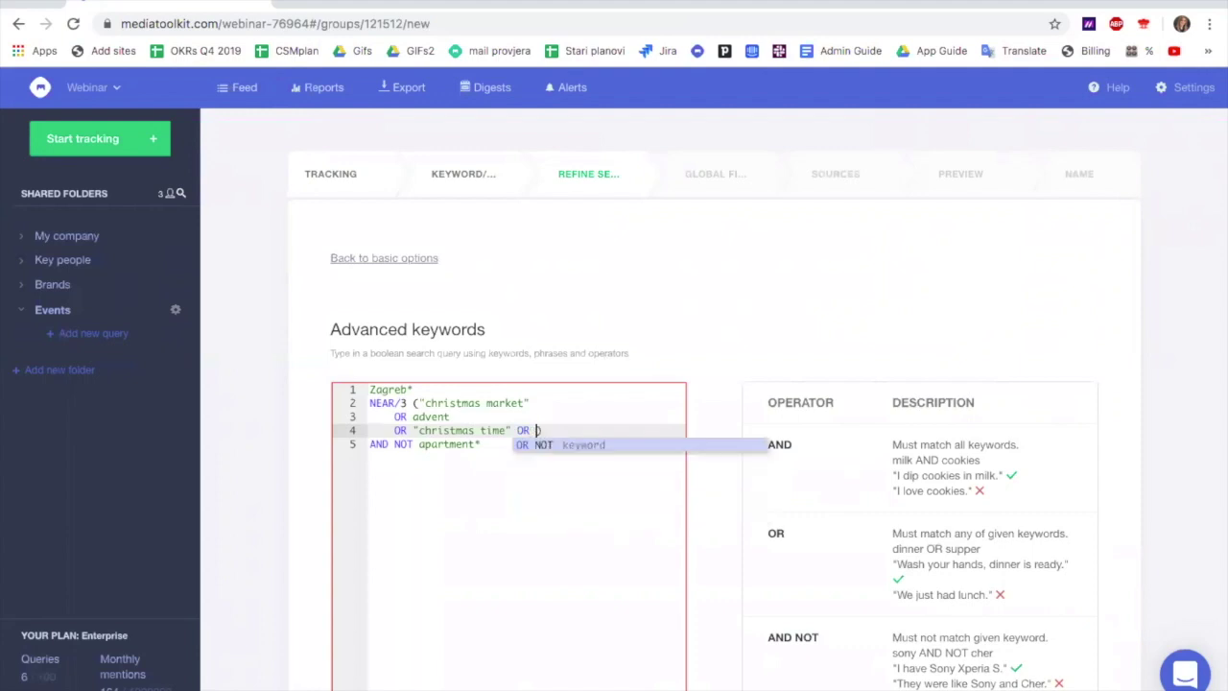
pyautogui.write('#christ')
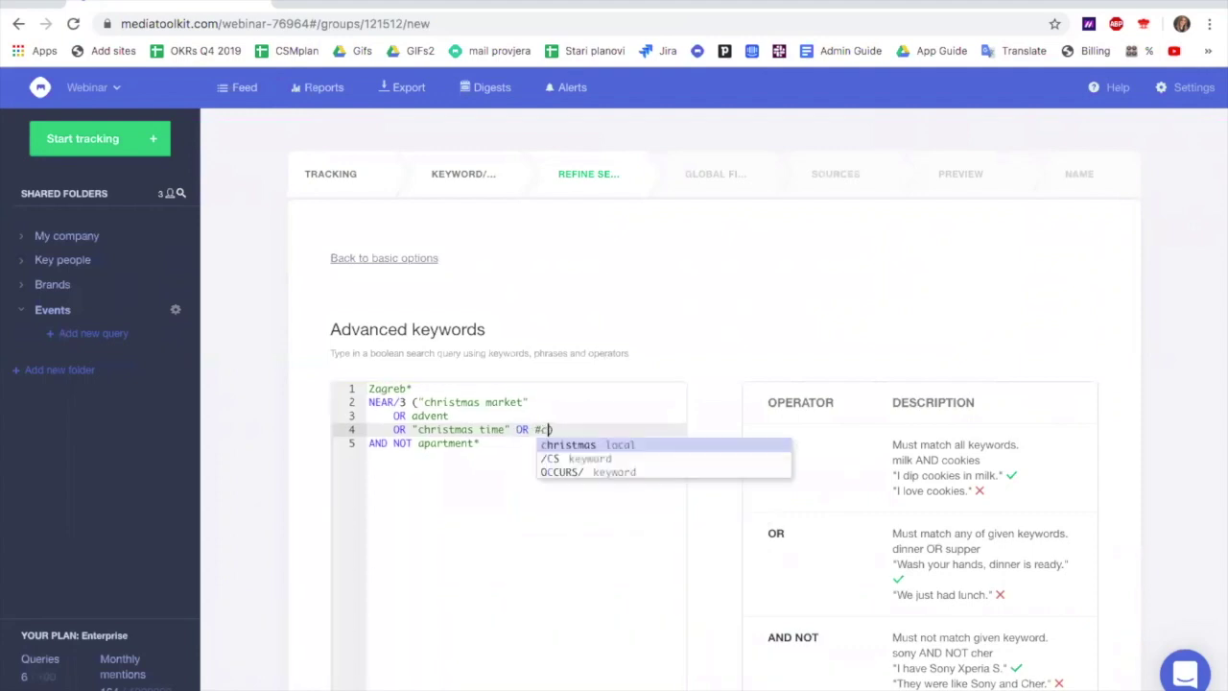
pyautogui.write('mastime')
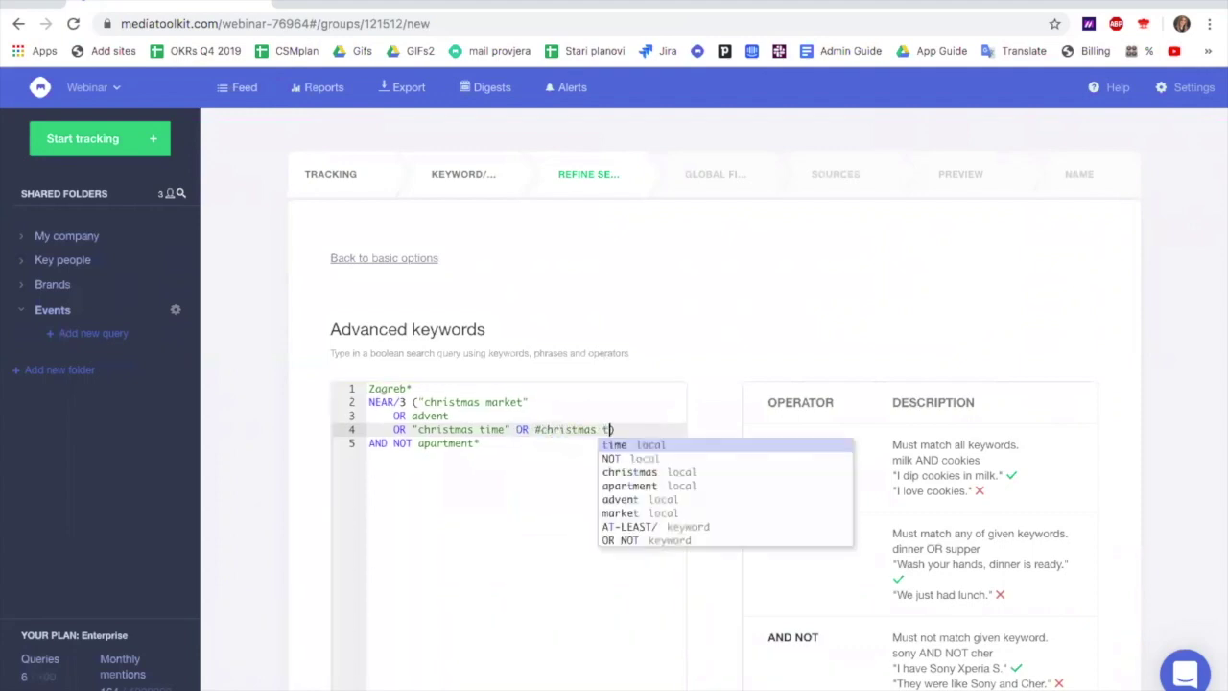
pyautogui.write(' OR ')
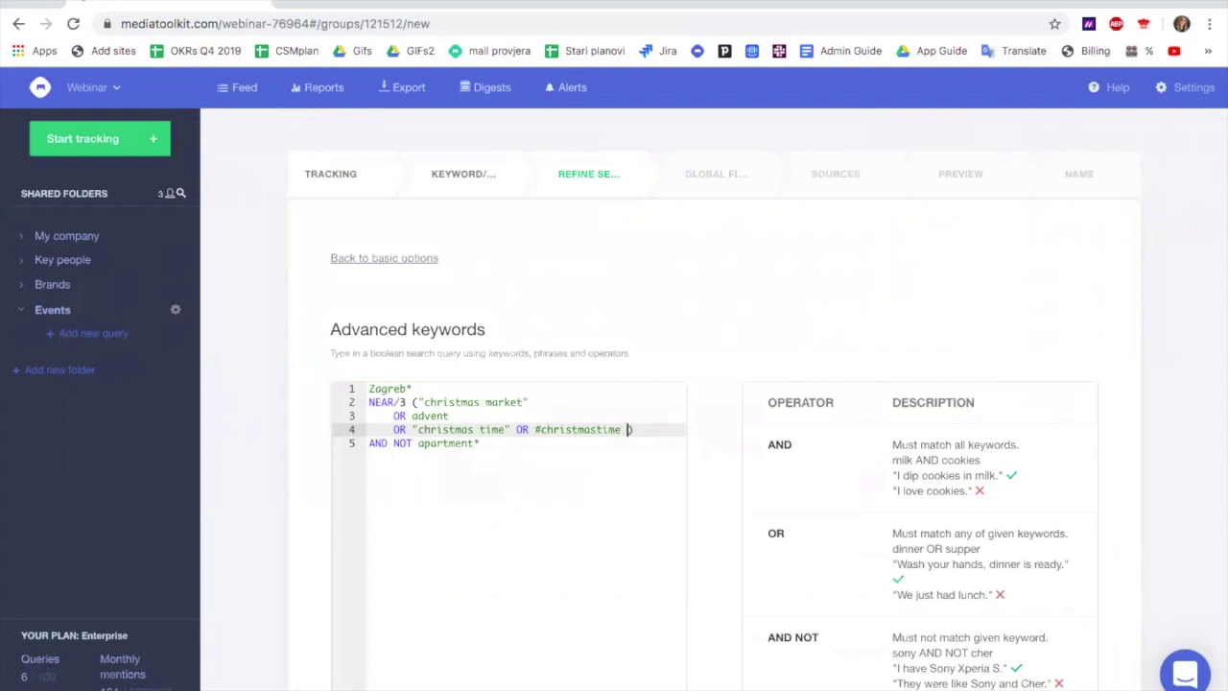
pyautogui.write('christmas')
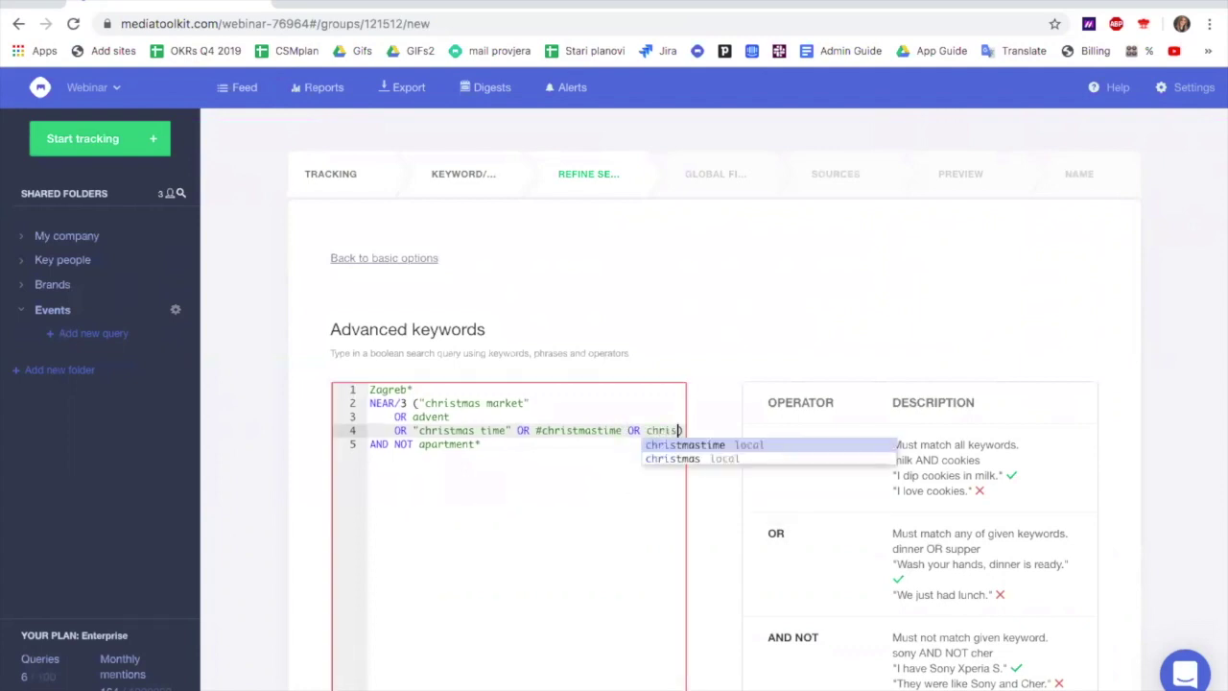
pyautogui.write('market')
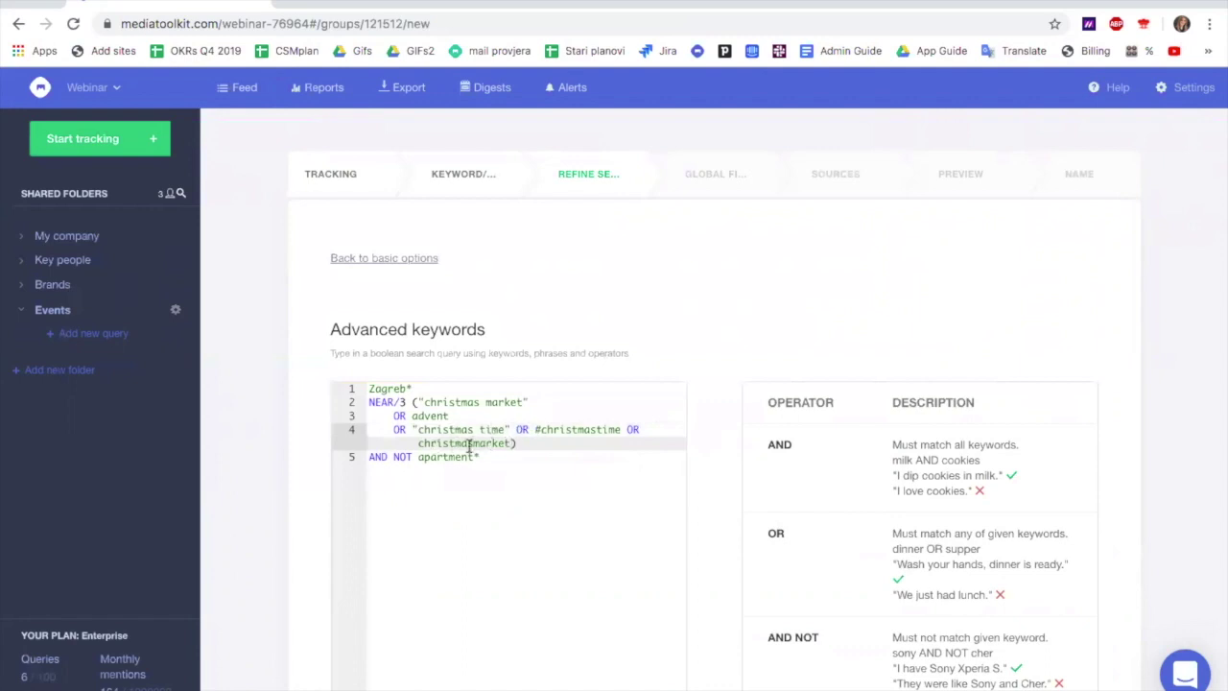
pyautogui.click(418, 444)
pyautogui.write('#')
pyautogui.click(482, 461)
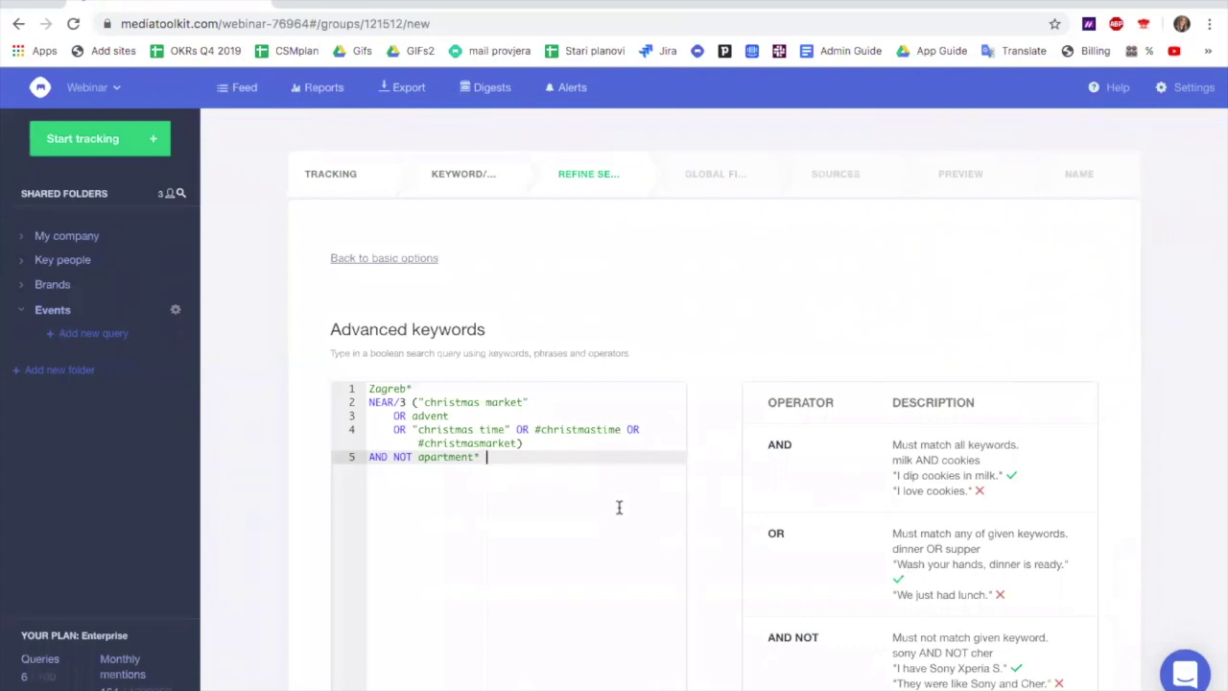
pyautogui.scroll(-5, 618, 505)
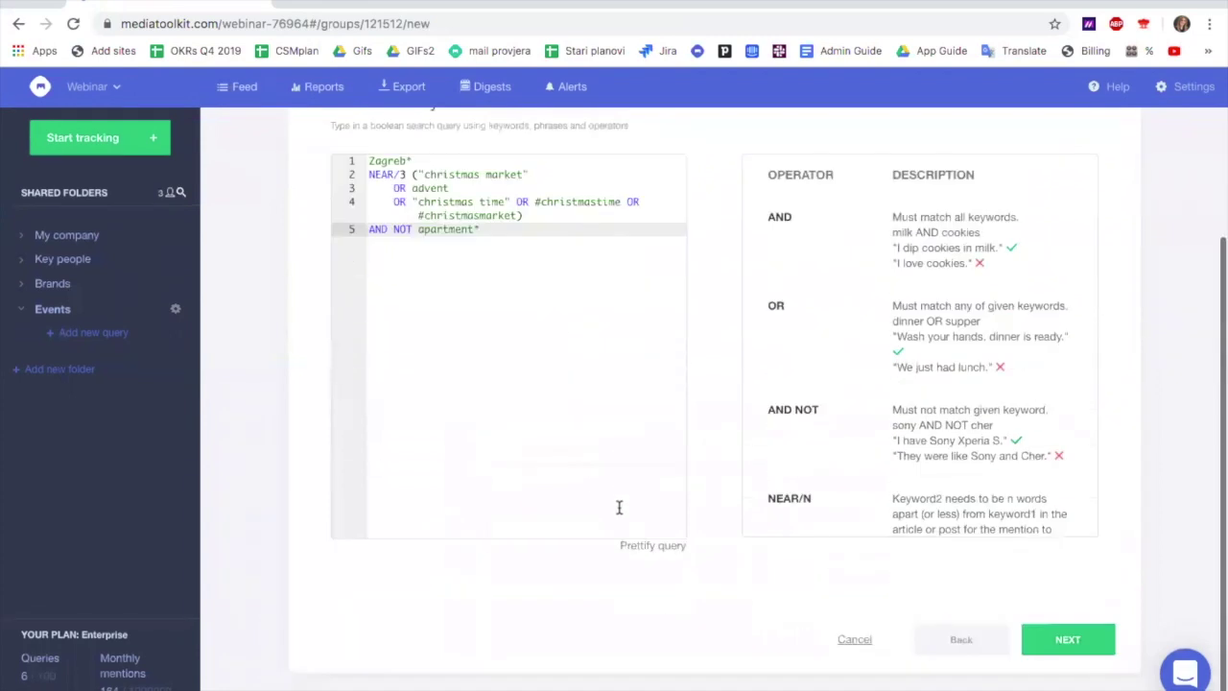
# On the global filters step, leave both Language track and exclude lists empty
pyautogui.click(1064, 642)
pyautogui.scroll(2, 781, 518)
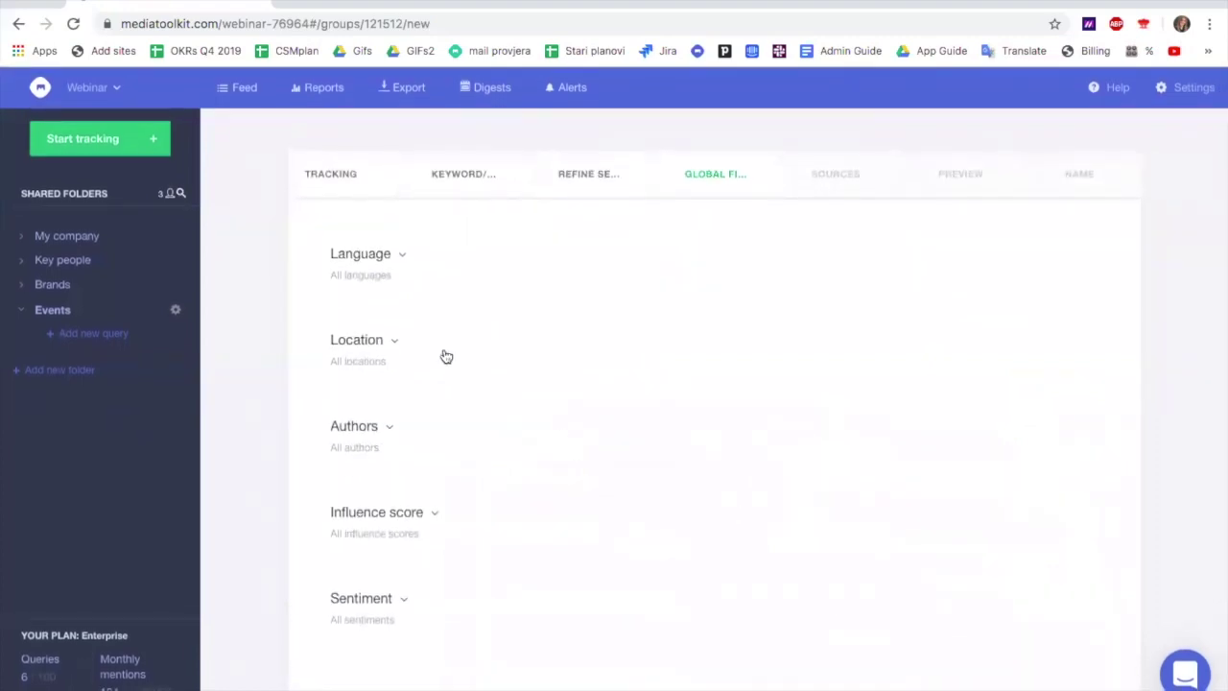
pyautogui.click(401, 256)
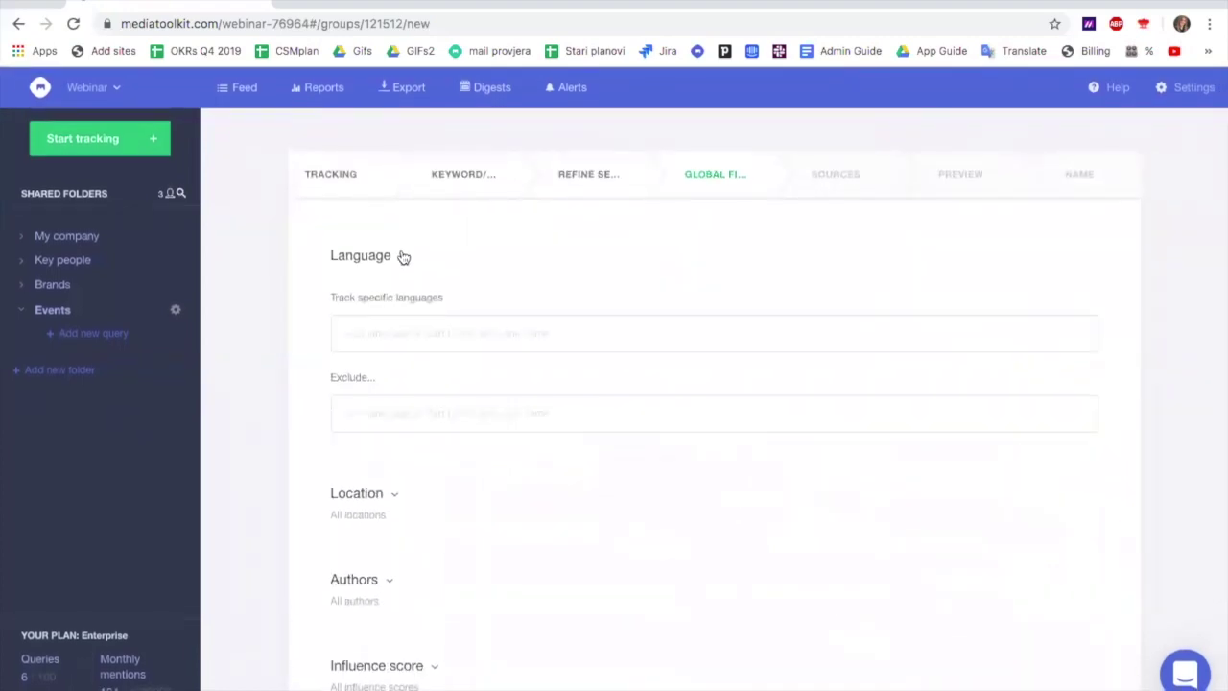
pyautogui.click(397, 323)
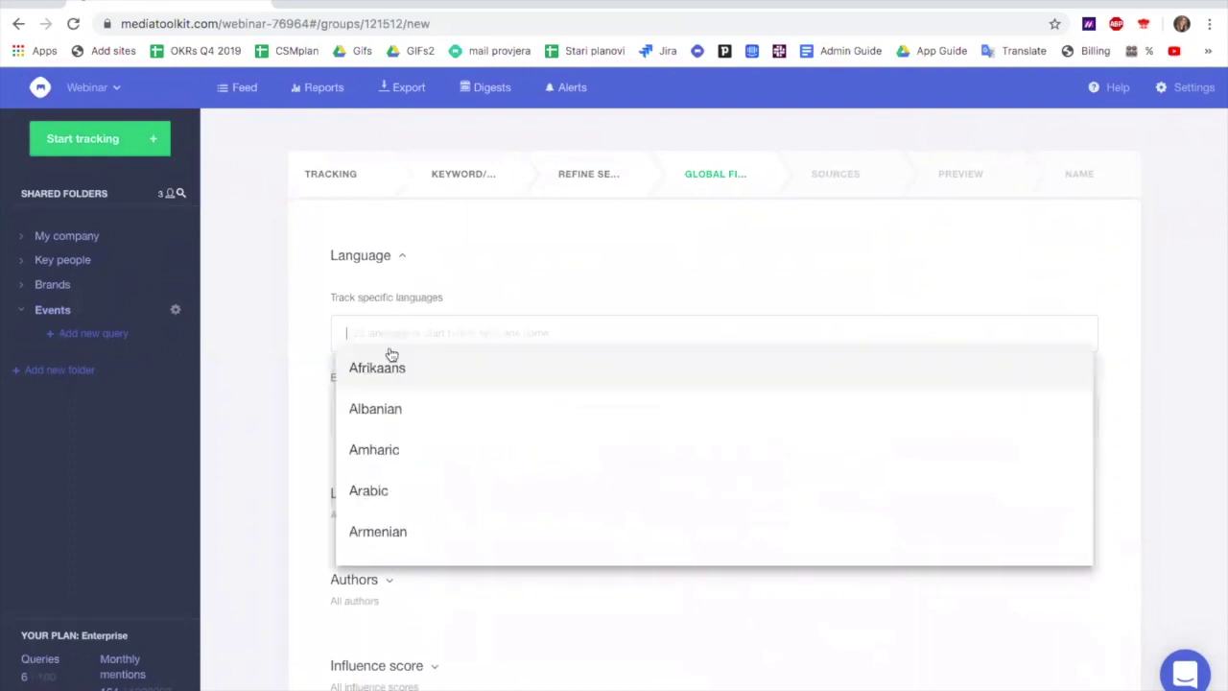
pyautogui.click(303, 409)
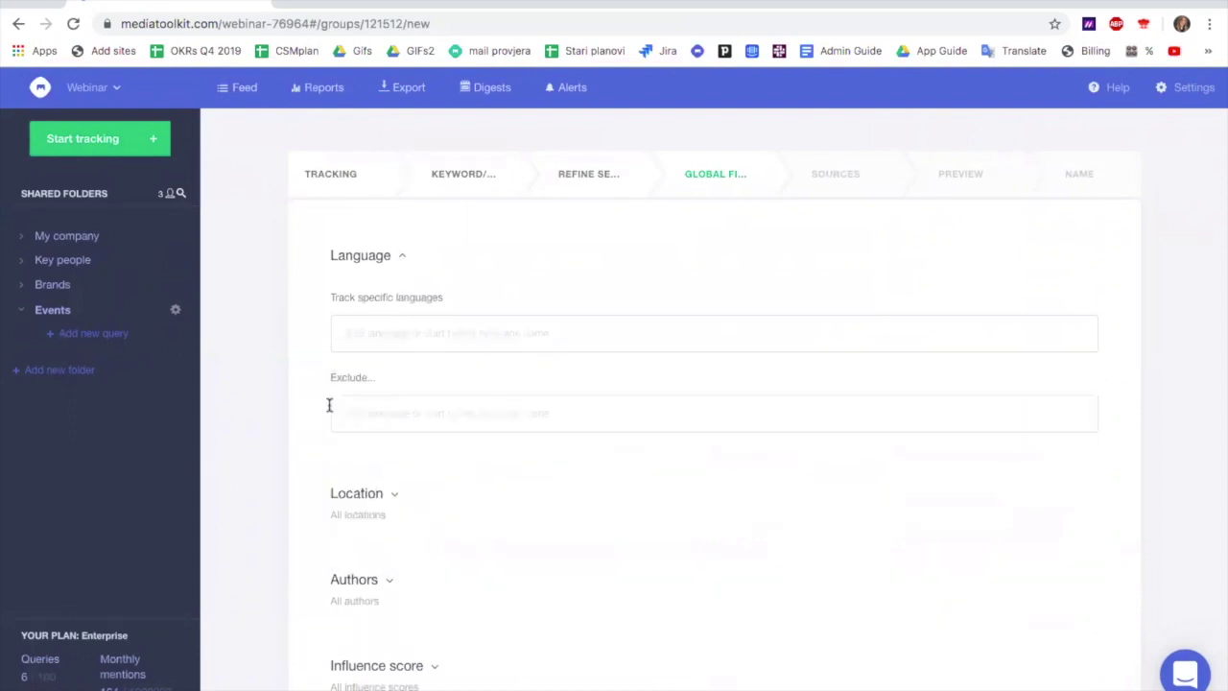
pyautogui.click(378, 409)
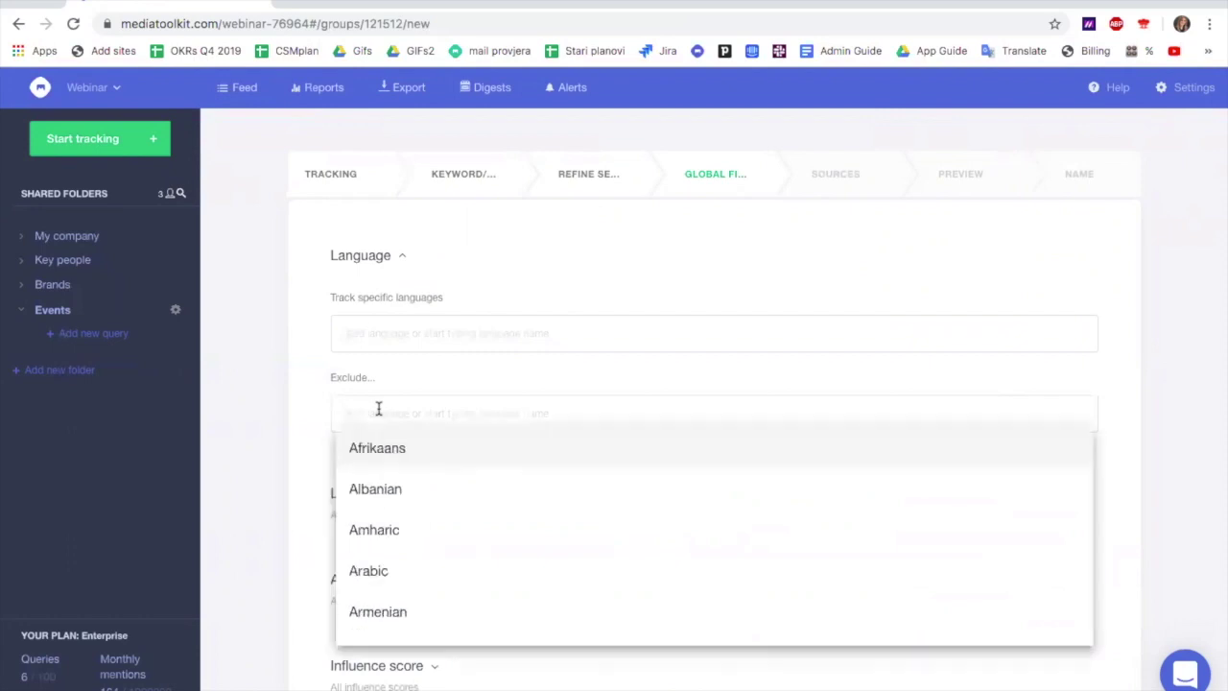
pyautogui.click(297, 387)
pyautogui.scroll(-1, 336, 438)
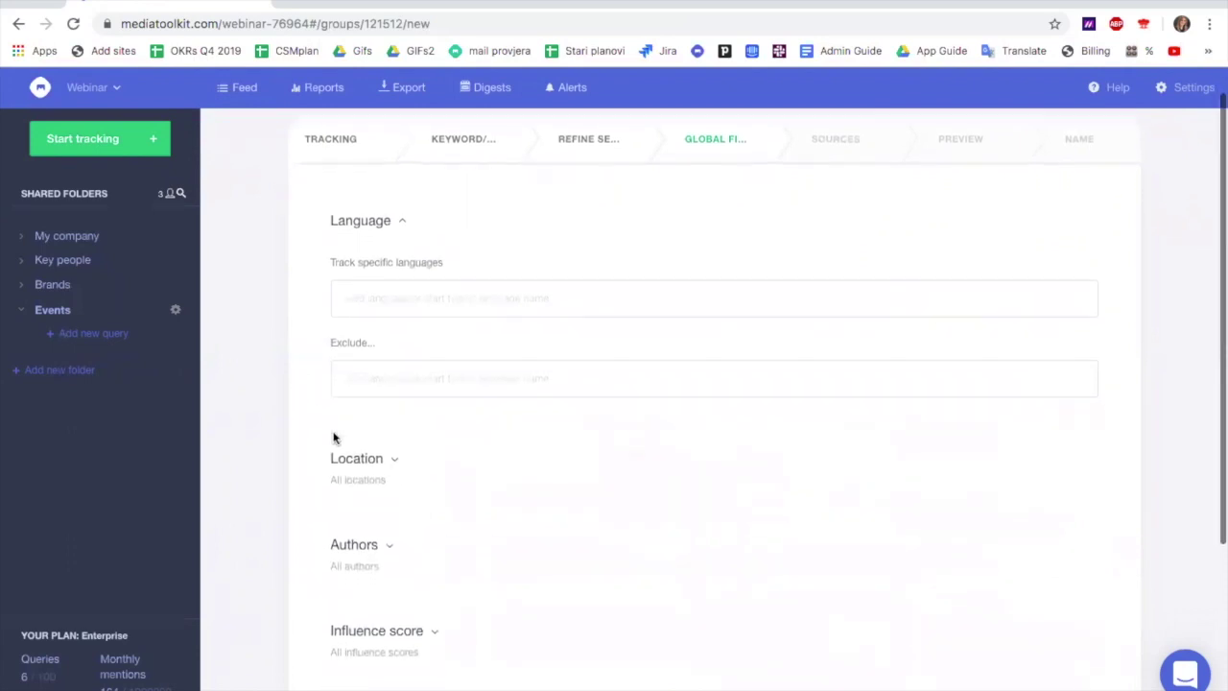
# Add then remove United Kingdom, France and Germany, leaving no tracked locations
pyautogui.click(393, 438)
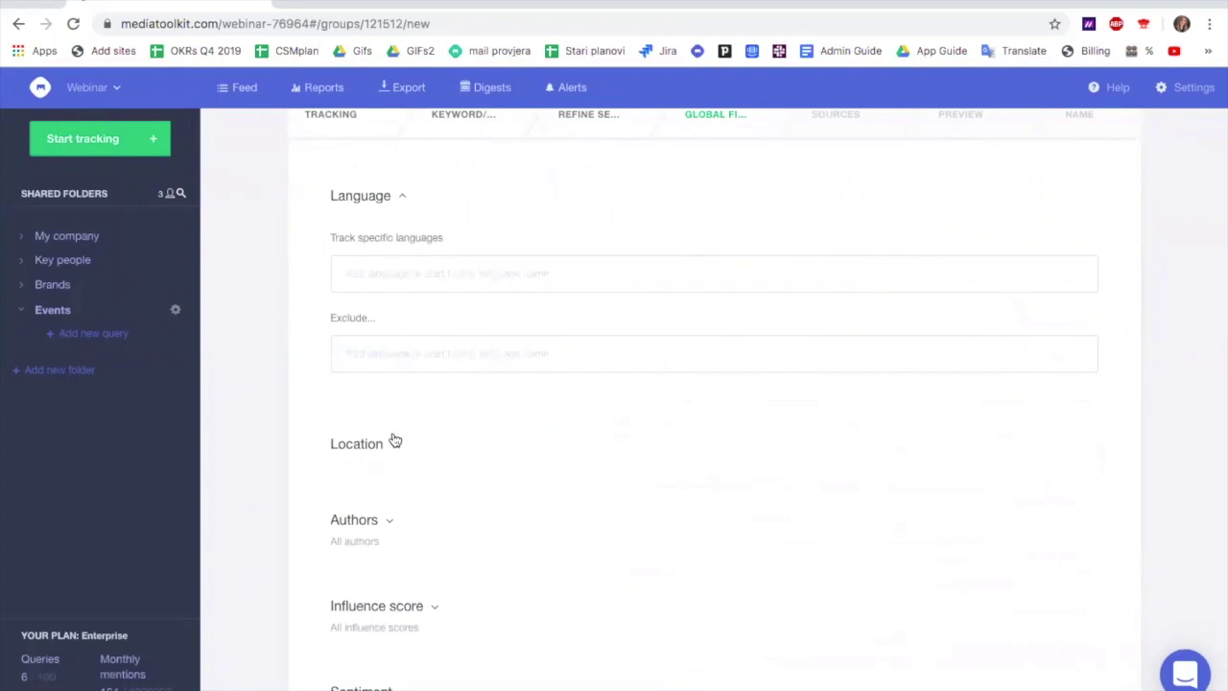
pyautogui.scroll(-2, 392, 439)
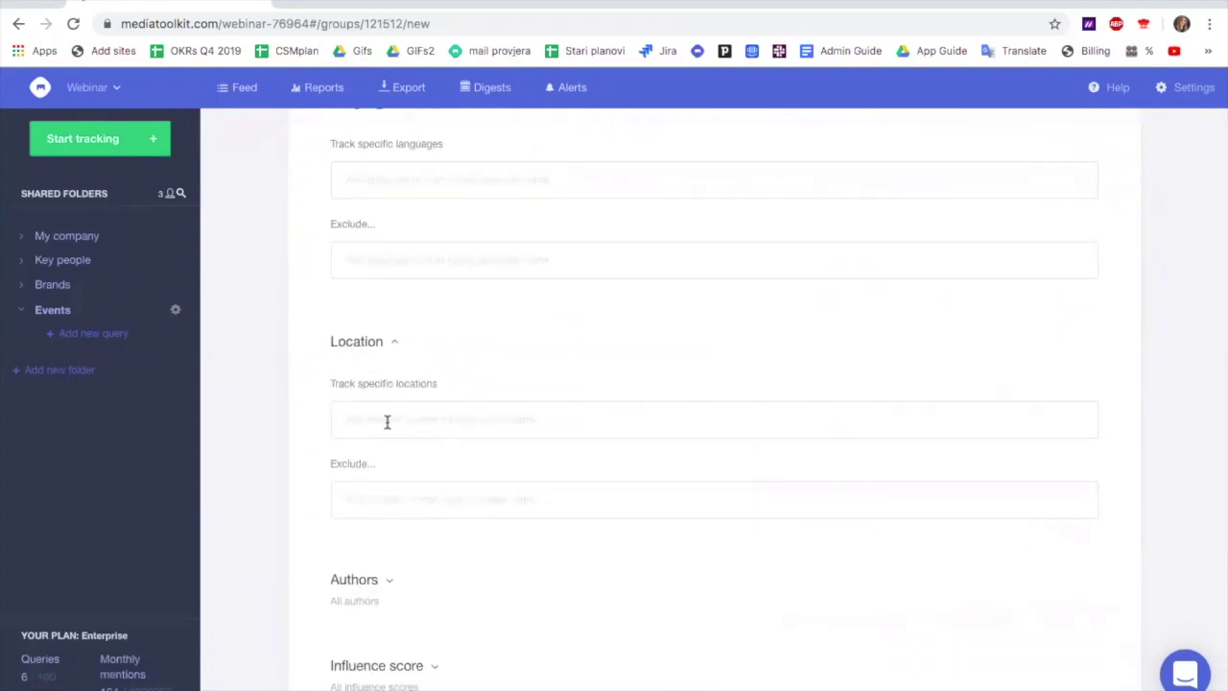
pyautogui.click(386, 422)
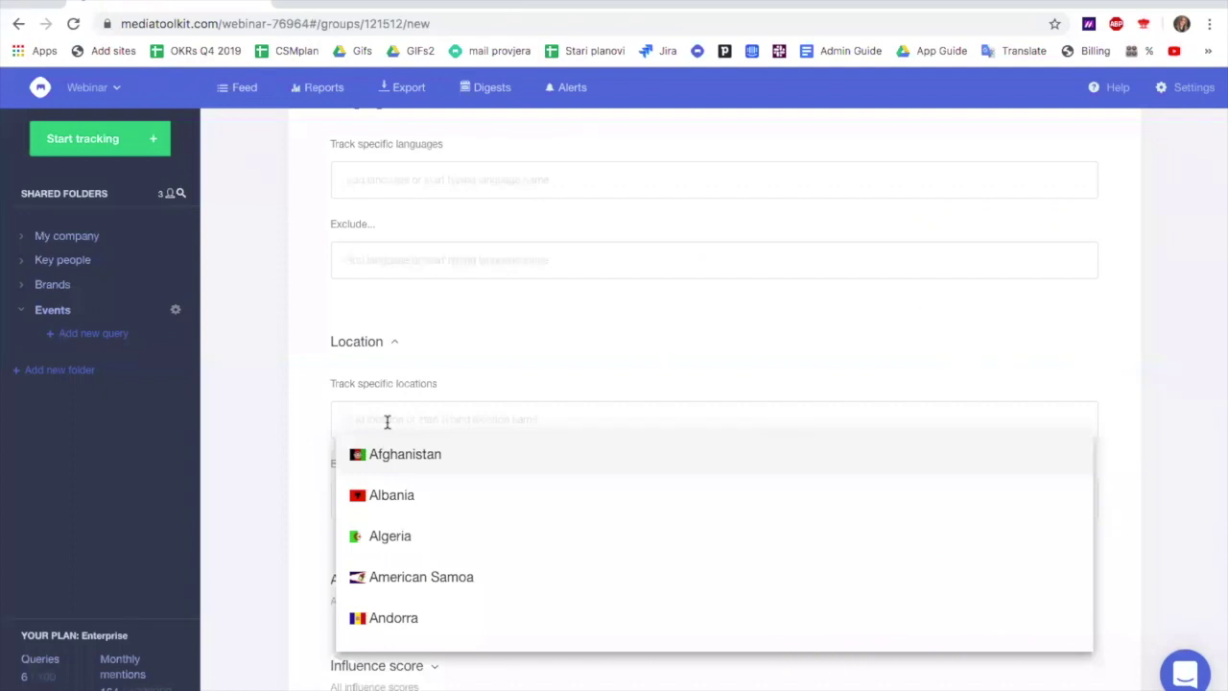
pyautogui.write('unite')
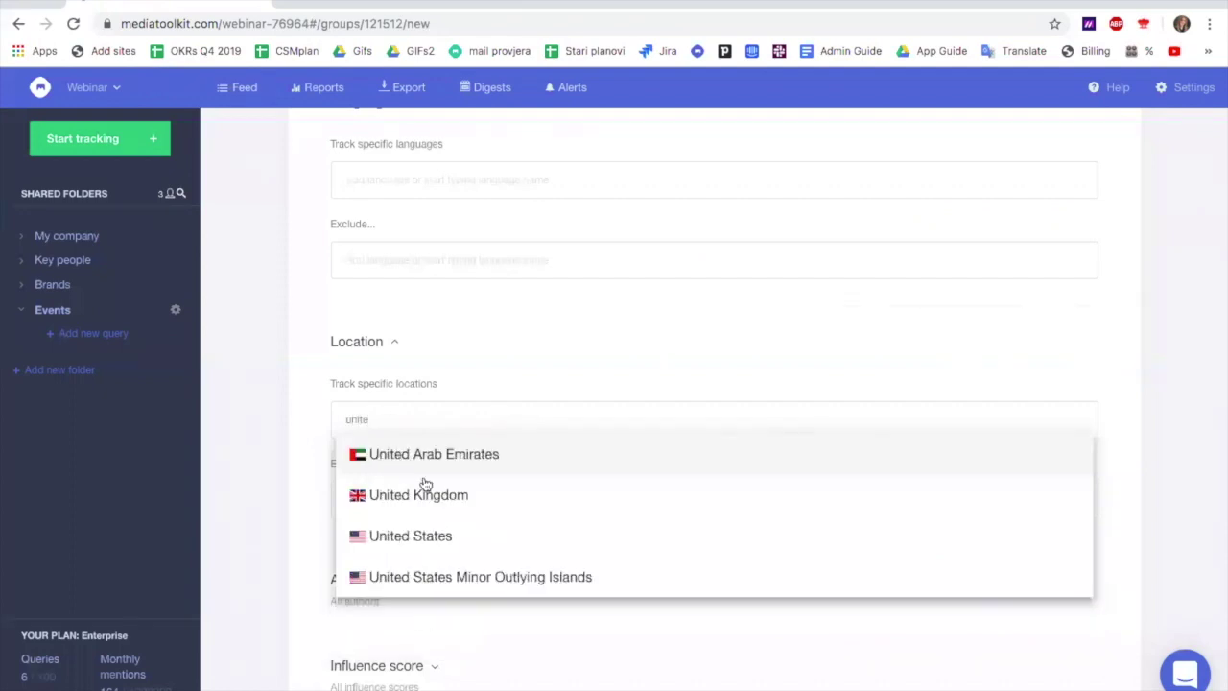
pyautogui.click(426, 489)
pyautogui.write('fran')
pyautogui.press('Return')
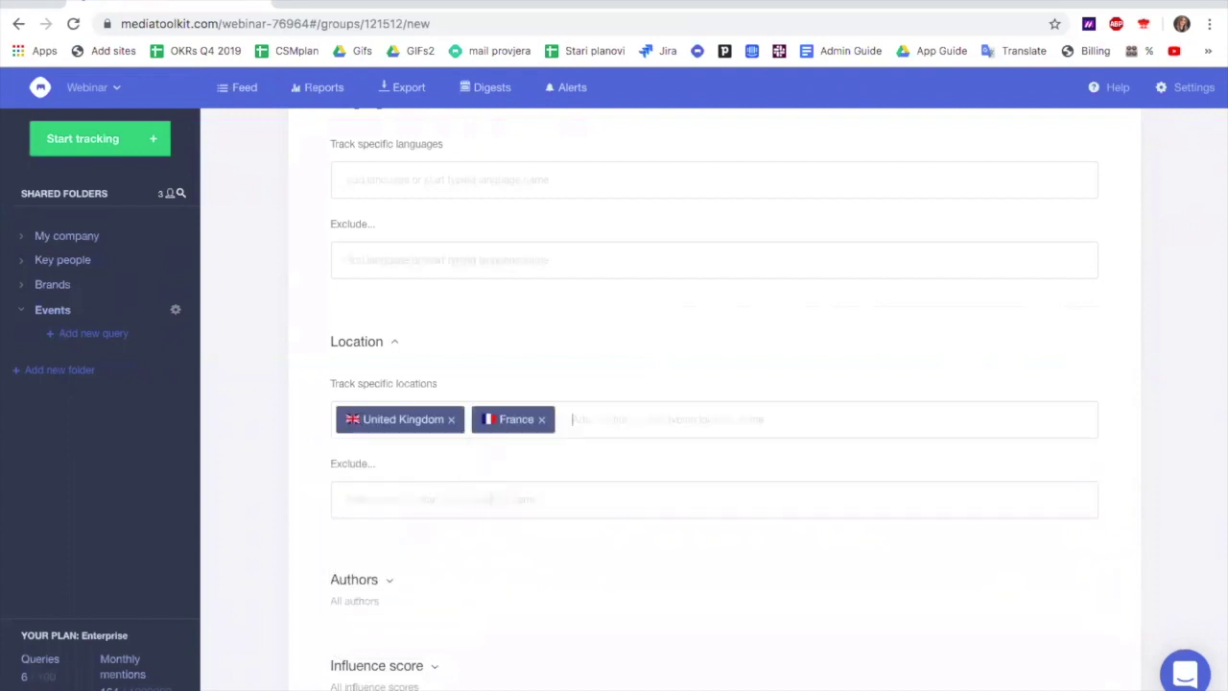
pyautogui.write('germ')
pyautogui.press('Return')
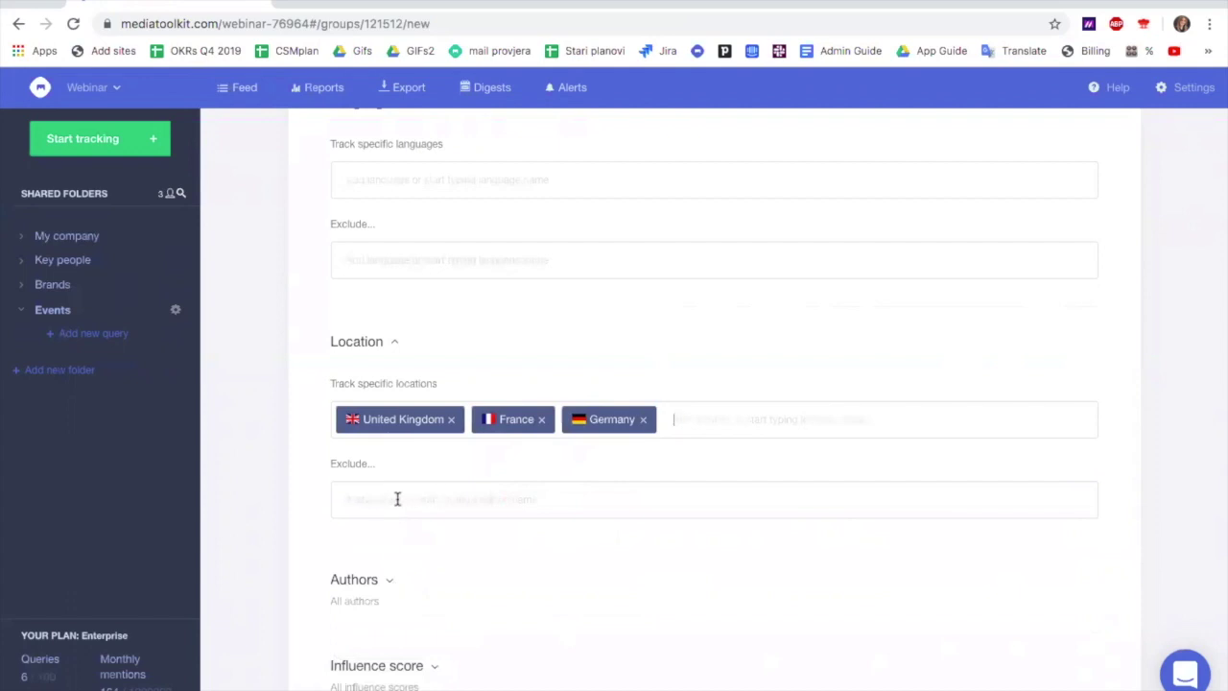
pyautogui.click(450, 419)
pyautogui.click(410, 420)
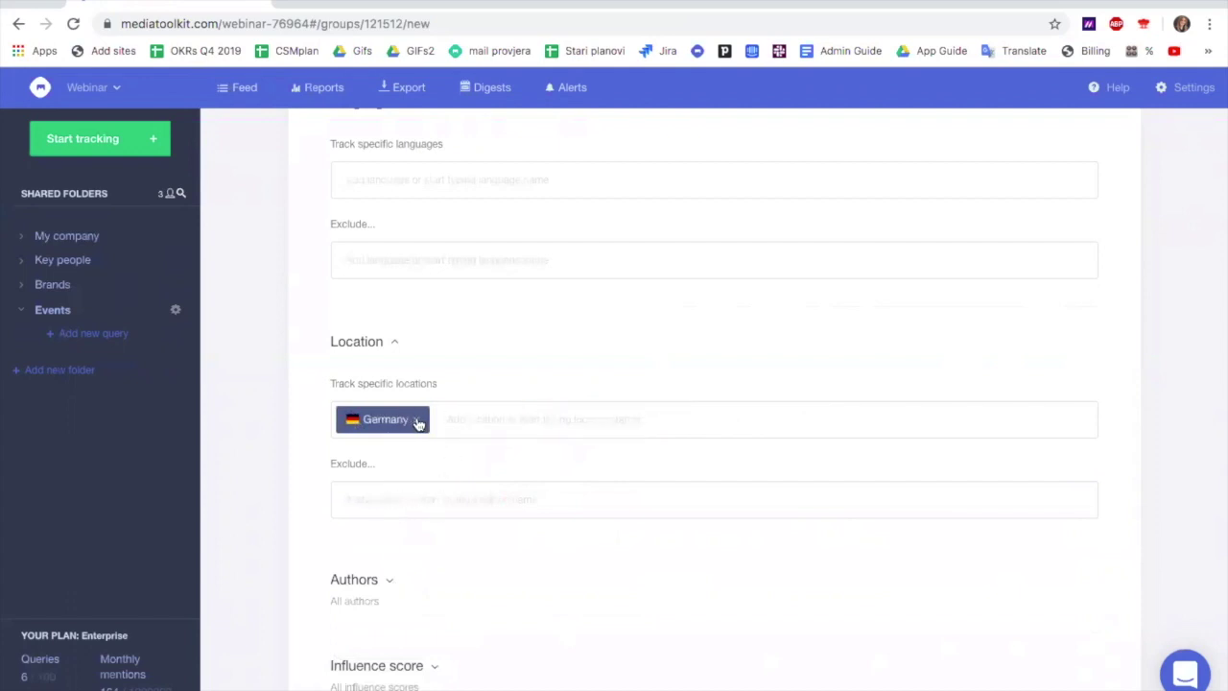
pyautogui.click(418, 419)
# Exclude Croatia as a location
pyautogui.click(387, 499)
pyautogui.write('caoa')
pyautogui.press('Return')
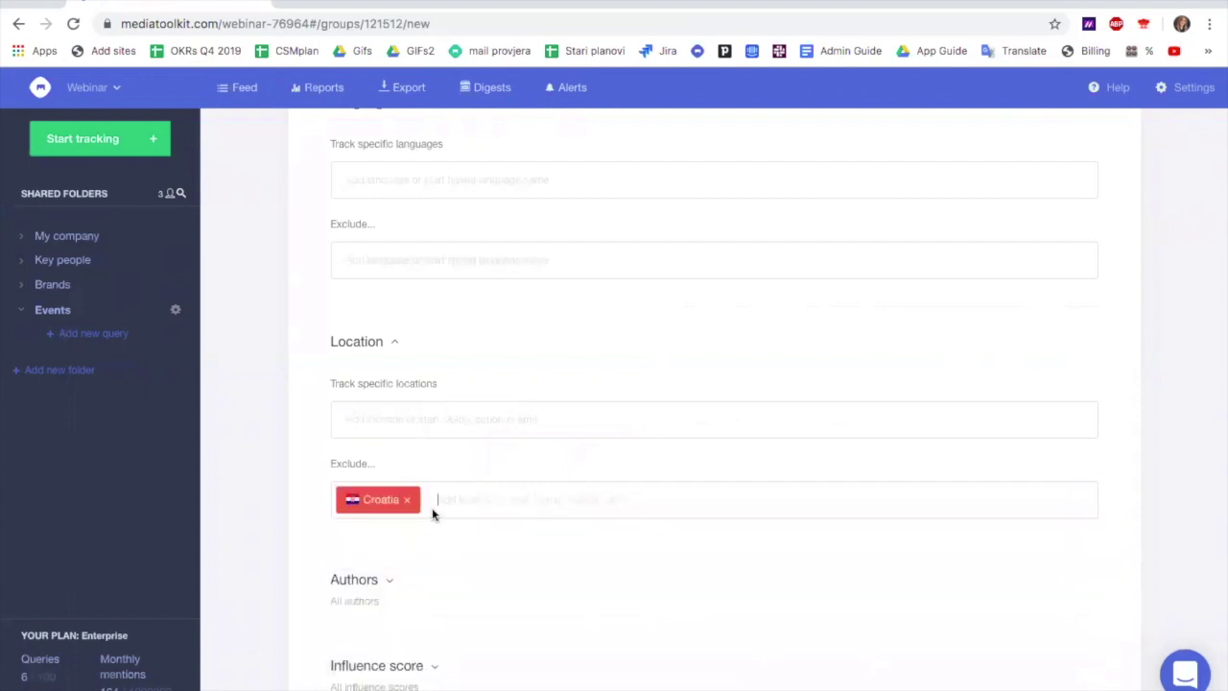
pyautogui.scroll(-3, 480, 525)
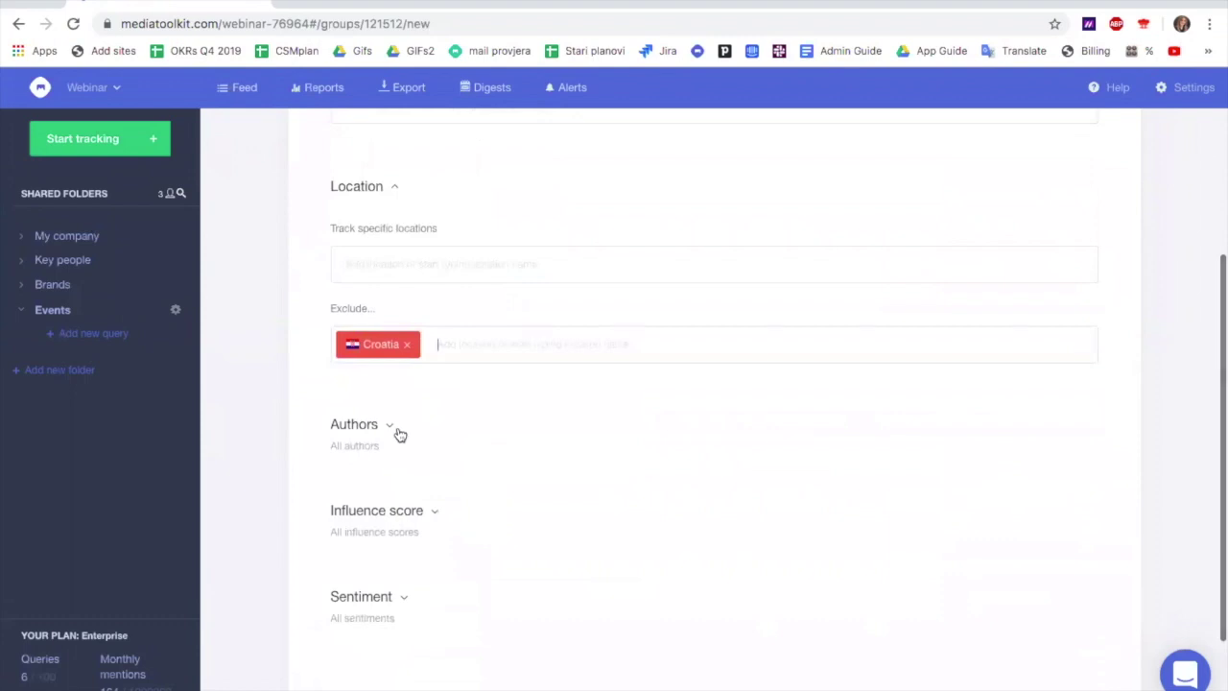
# Expand Authors and Influence score, moving the minimum to 5 and back to 0
pyautogui.click(392, 429)
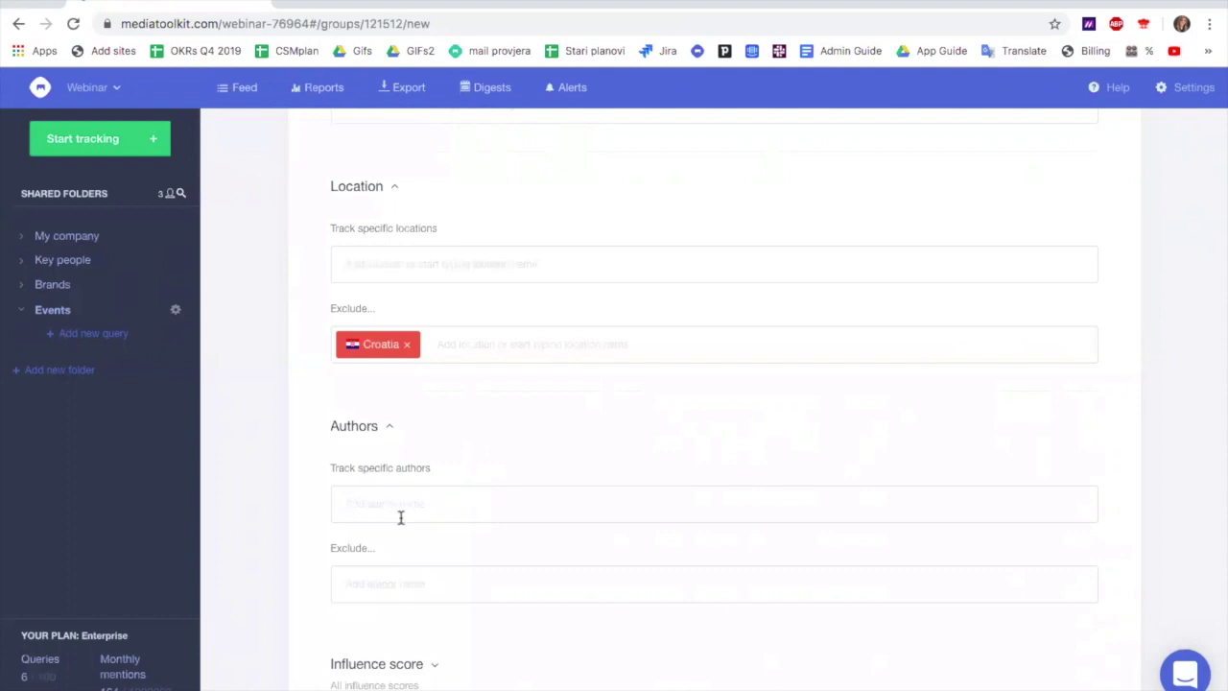
pyautogui.scroll(-1, 401, 583)
pyautogui.scroll(-2, 402, 585)
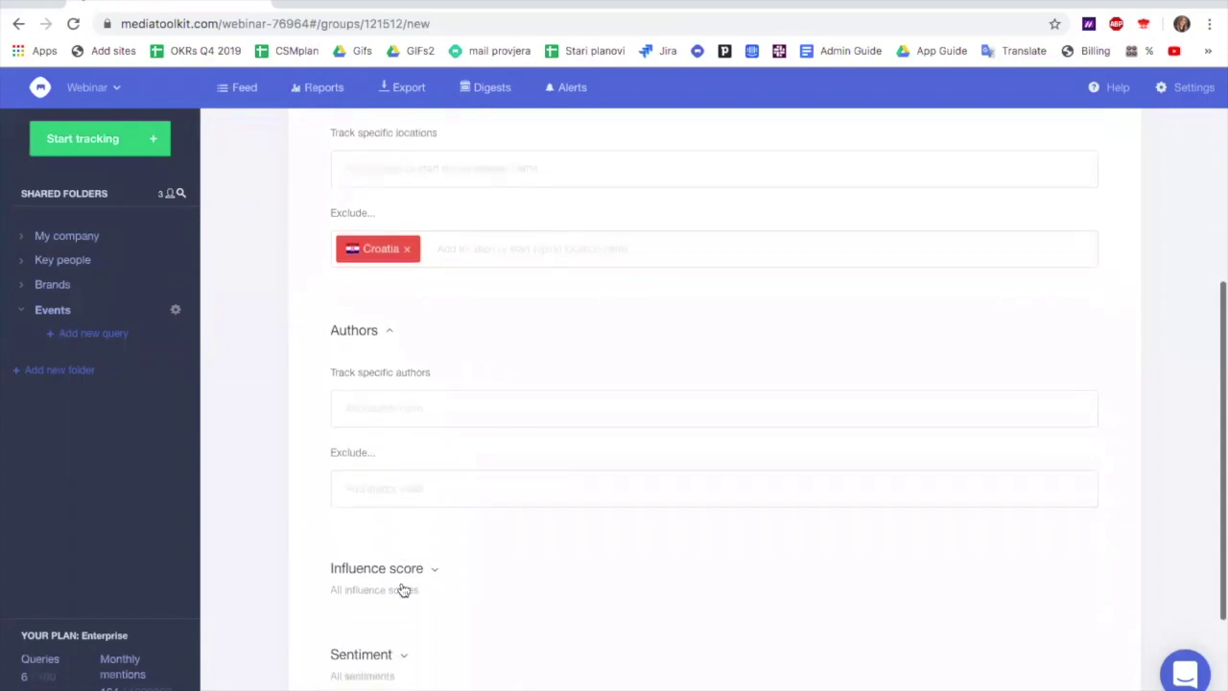
pyautogui.scroll(-3, 403, 586)
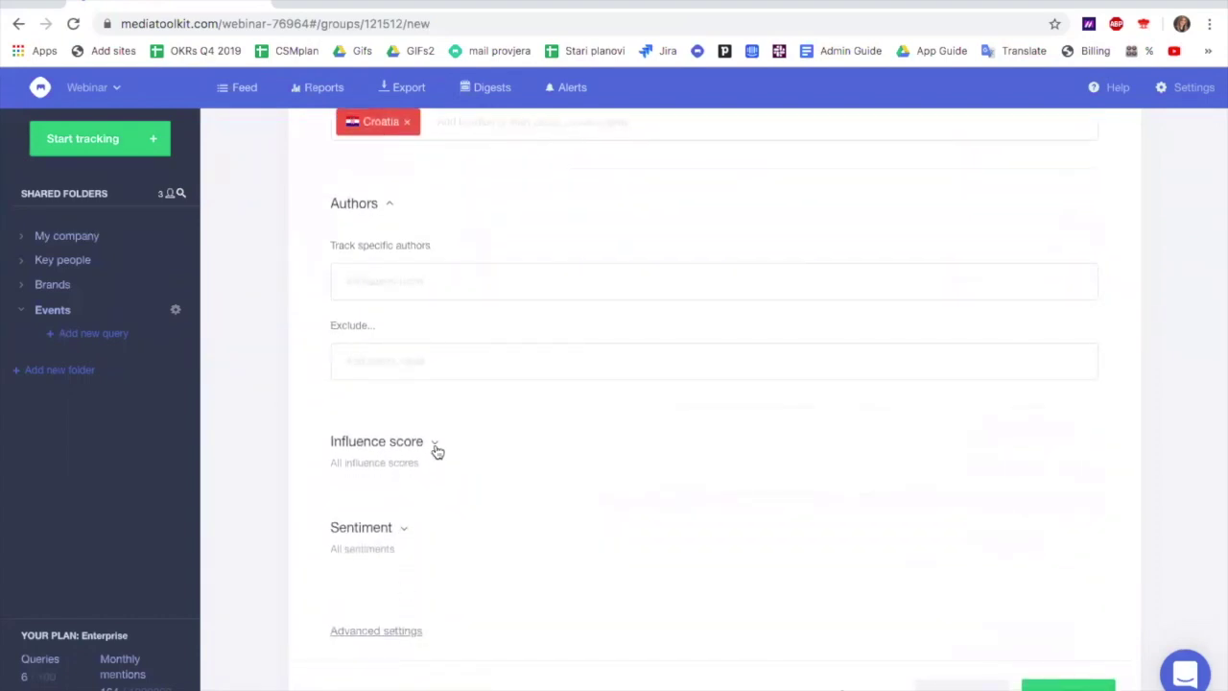
pyautogui.click(435, 446)
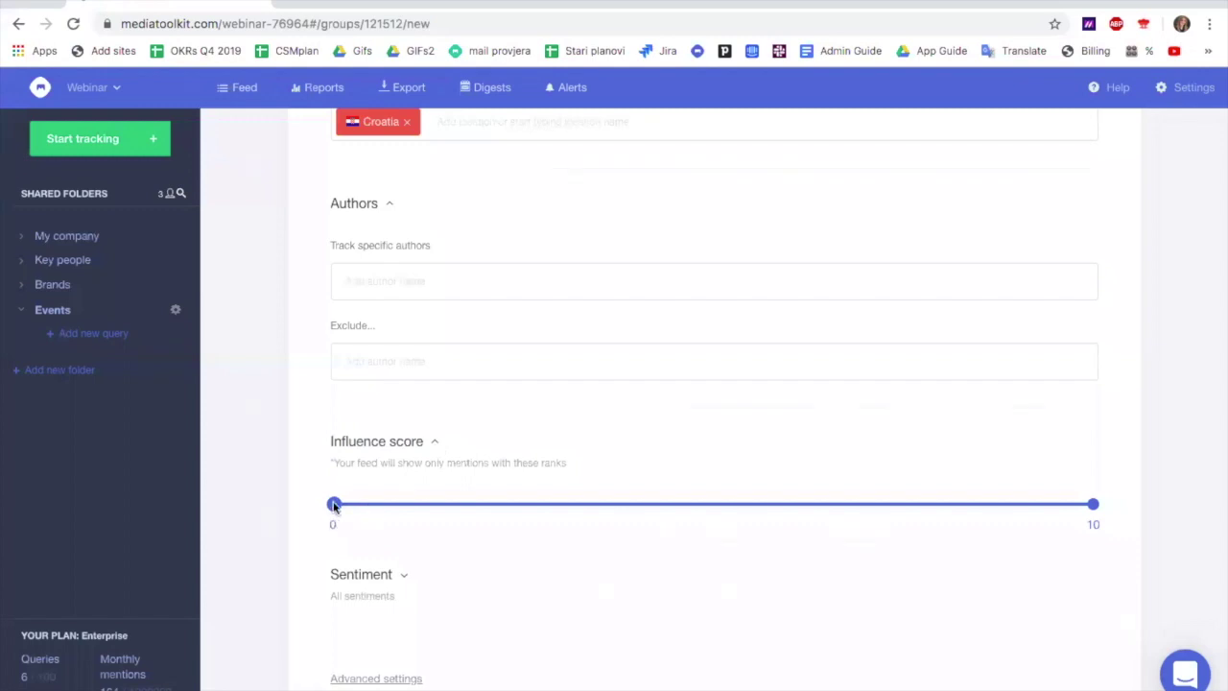
pyautogui.moveTo(334, 506); pyautogui.dragTo(736, 513)
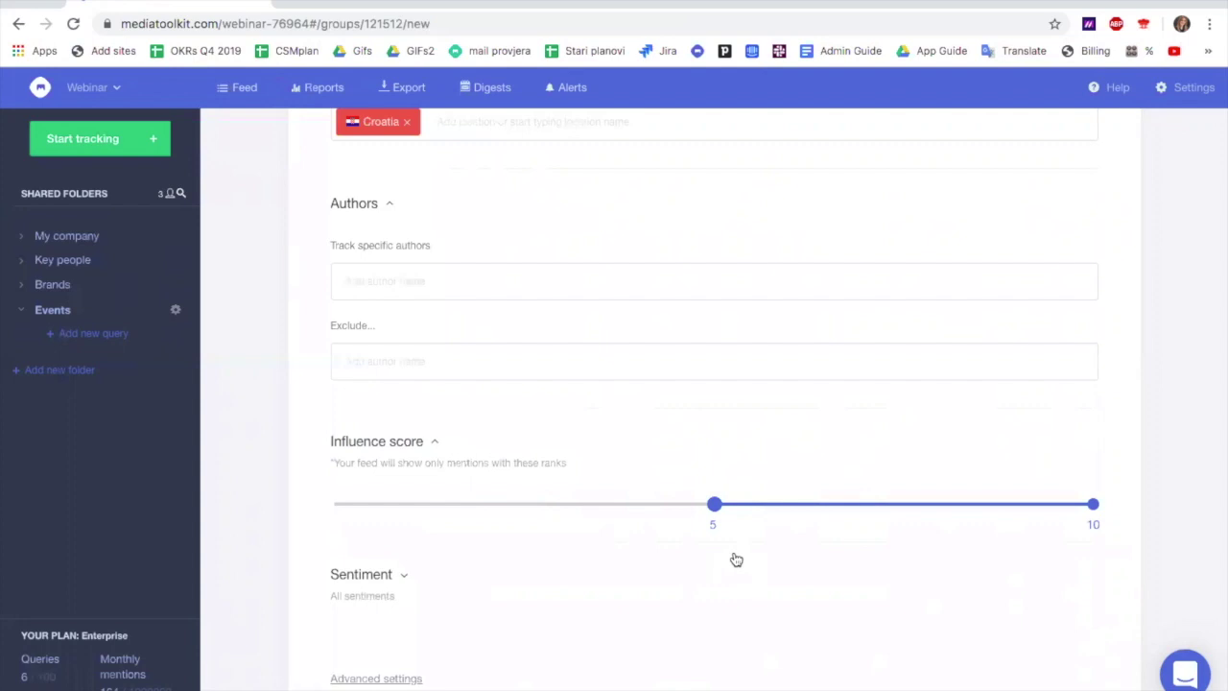
pyautogui.moveTo(714, 505); pyautogui.dragTo(323, 508)
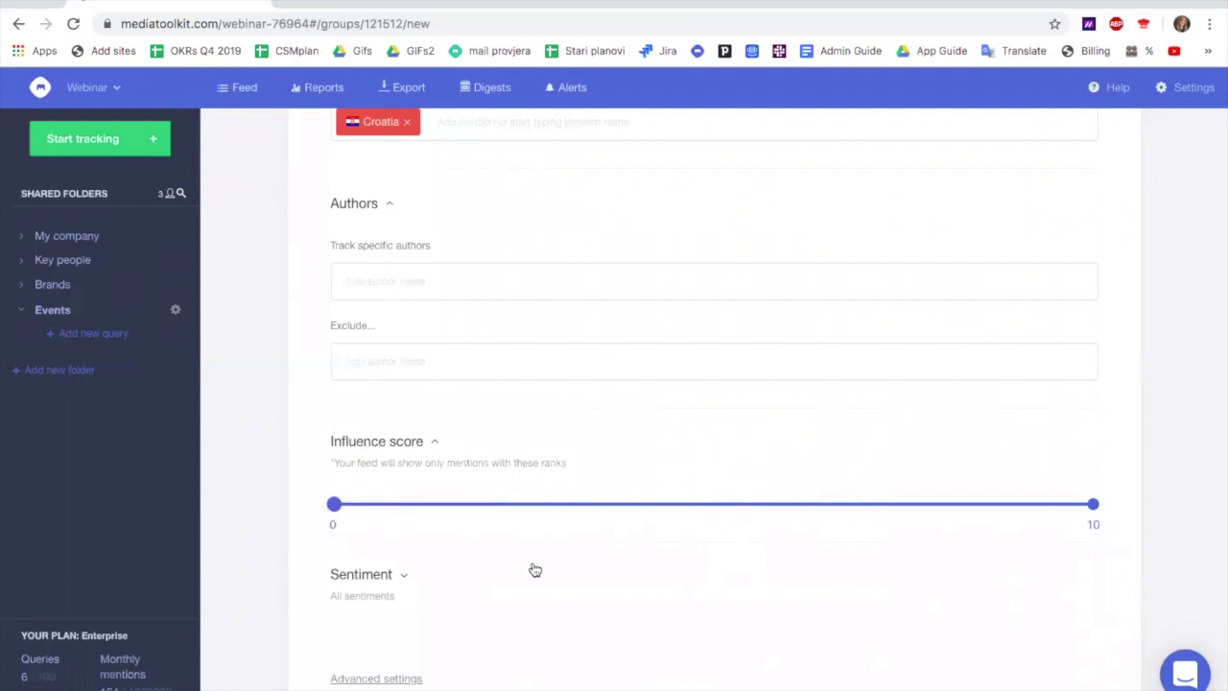
pyautogui.scroll(-1, 411, 547)
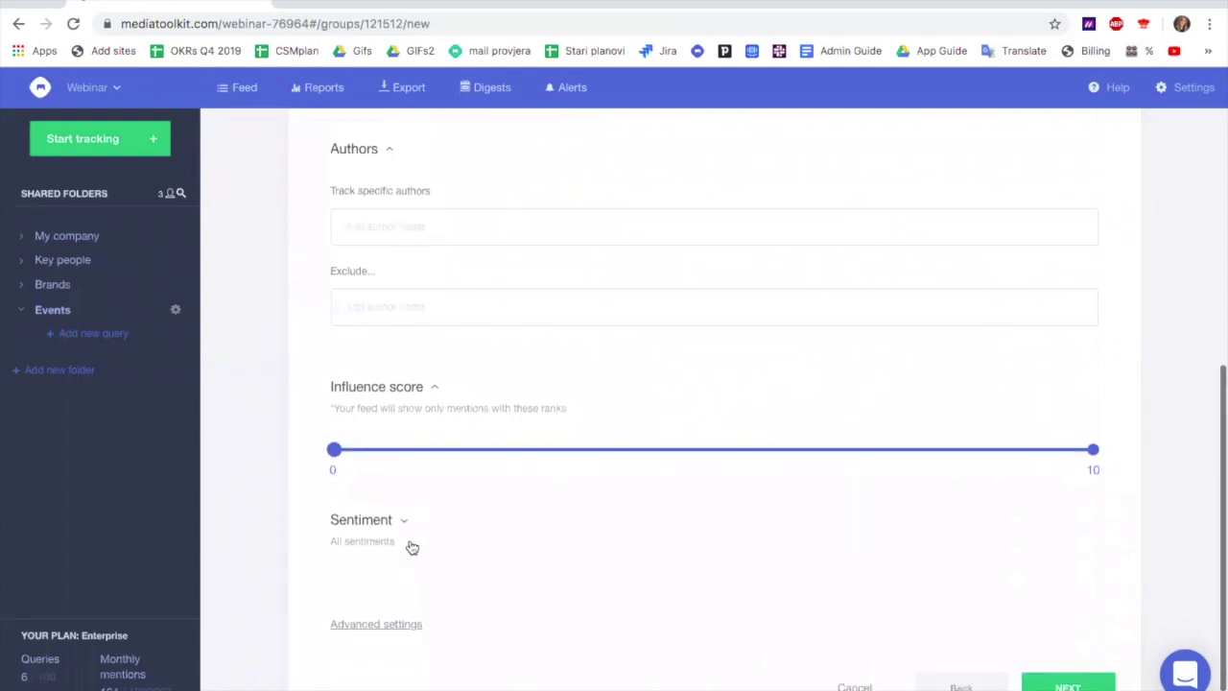
# Expand Sentiment to list positive, neutral, negative and undefined, leaving all unticked
pyautogui.click(402, 509)
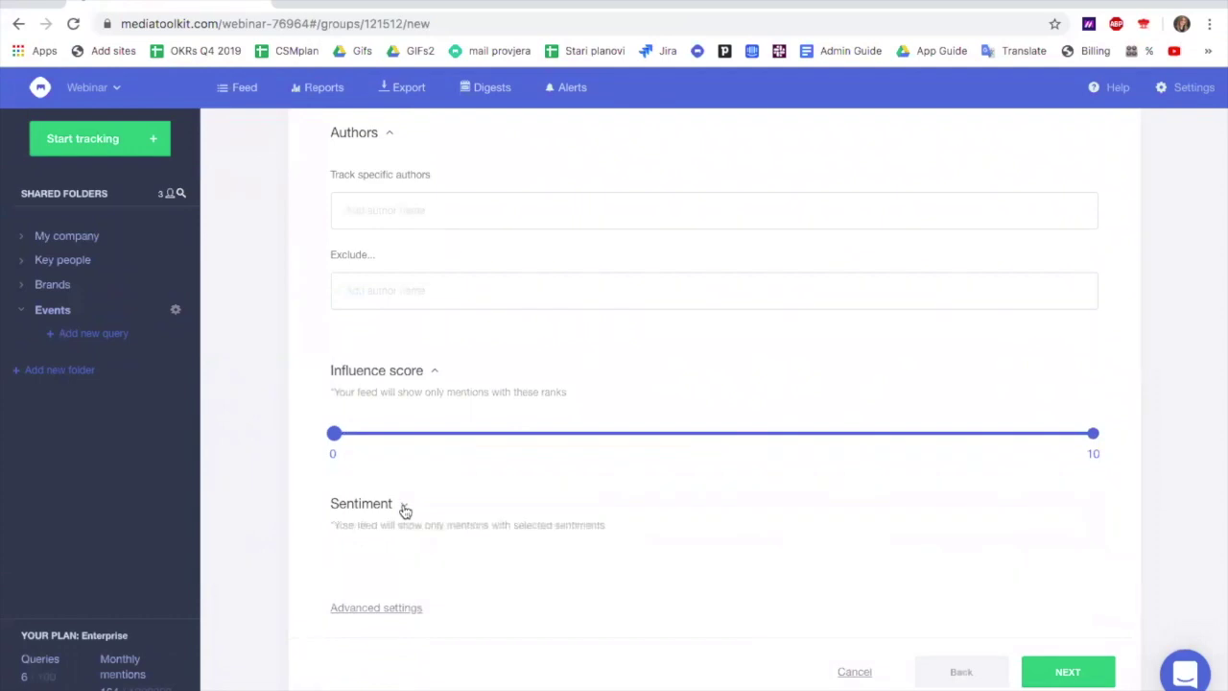
pyautogui.scroll(-1, 404, 512)
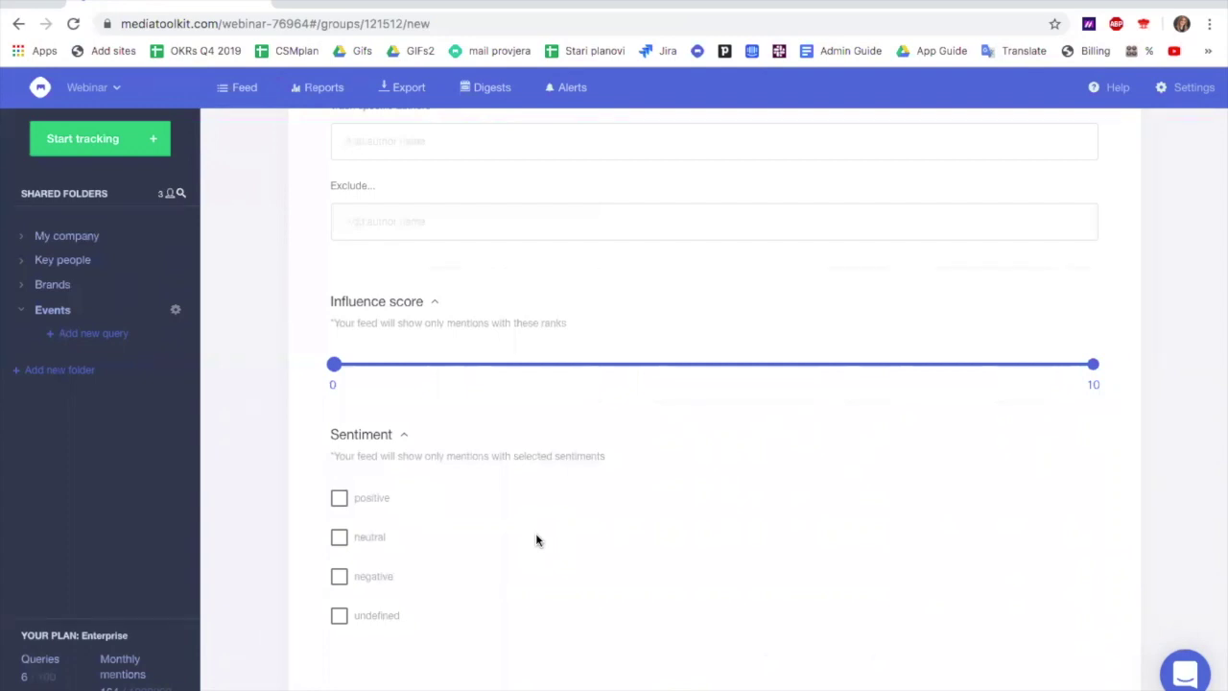
pyautogui.scroll(-3, 535, 534)
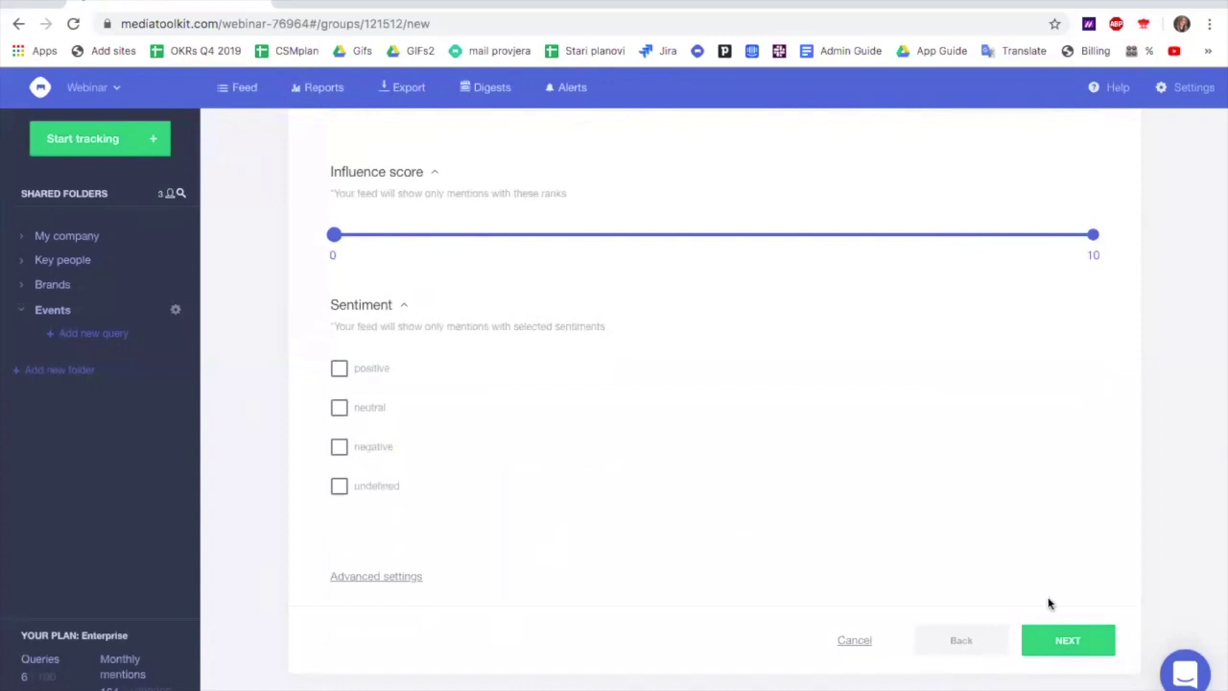
# On the Sources step, switch Instagram on alongside Twitter and expand its profile settings
pyautogui.click(1079, 638)
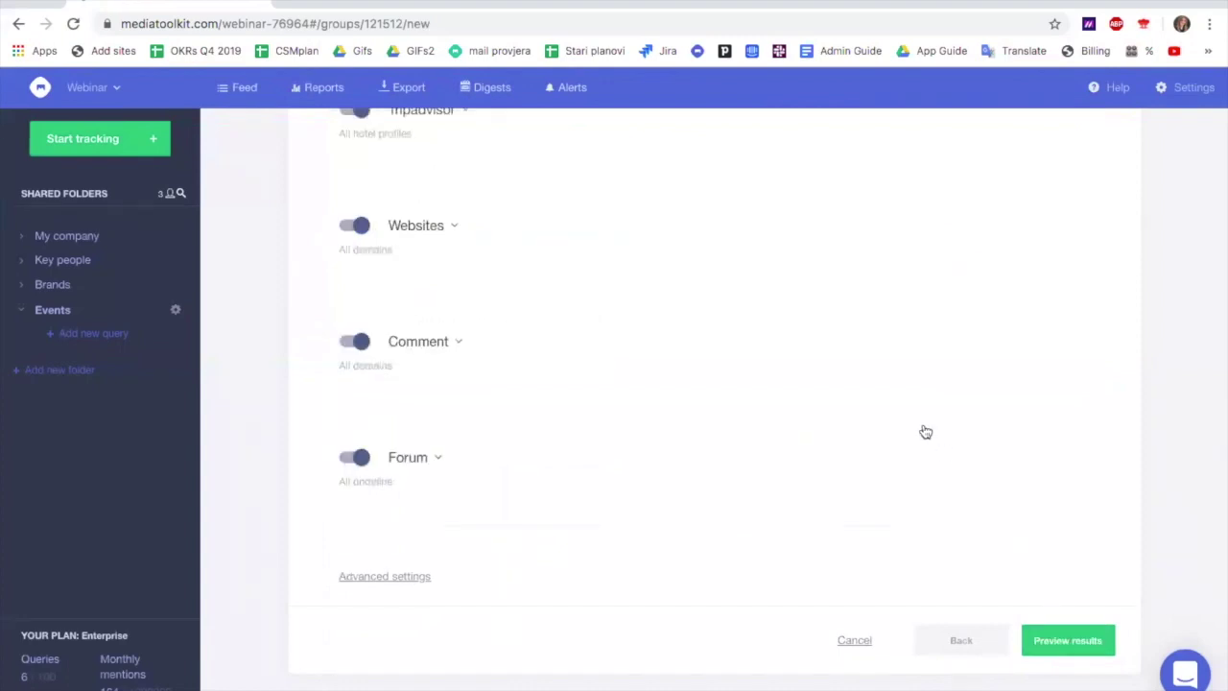
pyautogui.scroll(10, 926, 432)
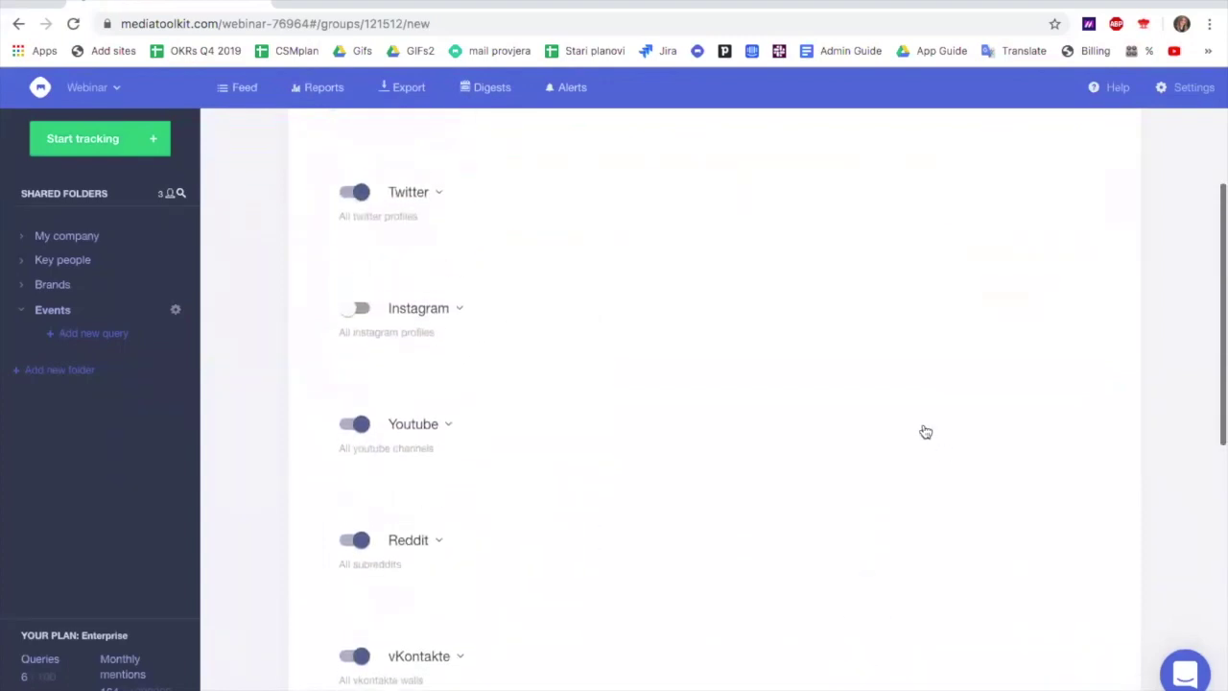
pyautogui.scroll(3, 926, 432)
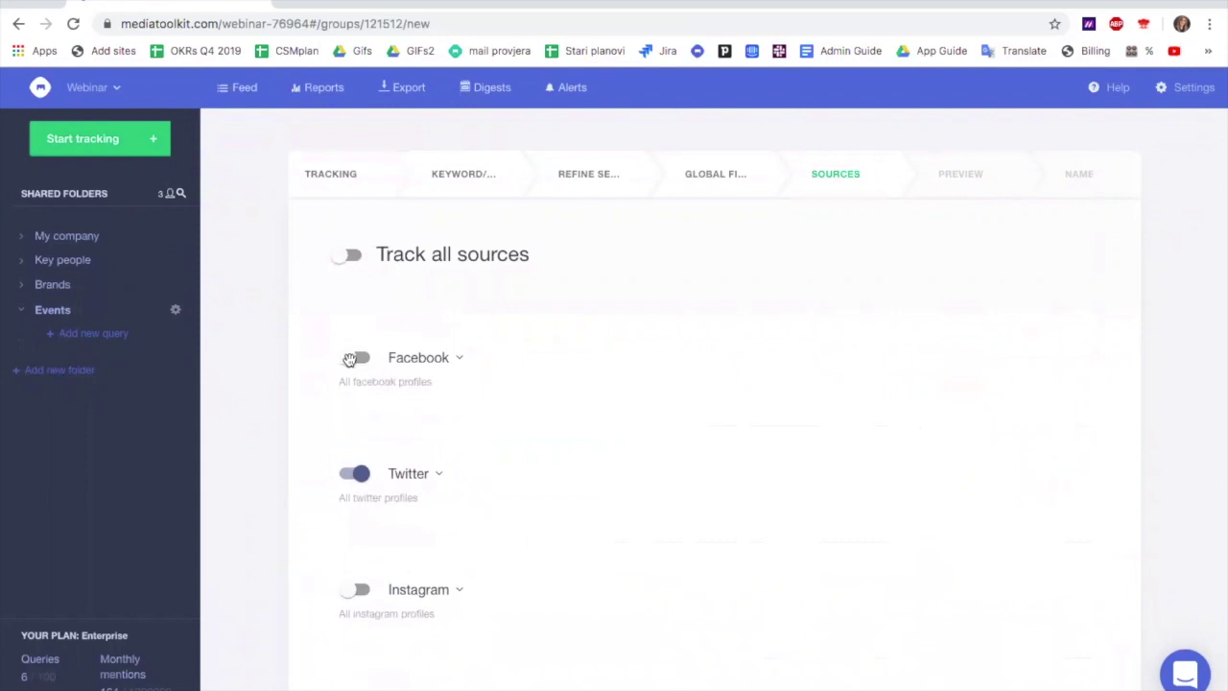
pyautogui.click(357, 589)
pyautogui.scroll(-3, 360, 588)
pyautogui.scroll(-10, 359, 588)
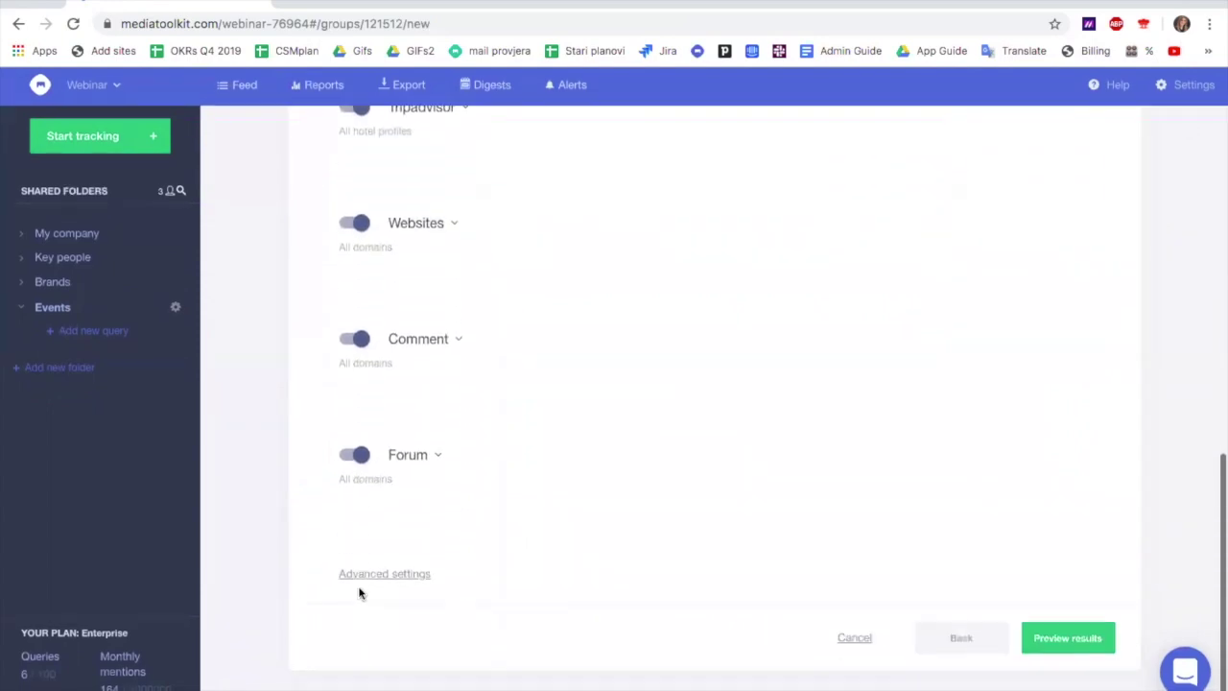
pyautogui.scroll(12, 360, 592)
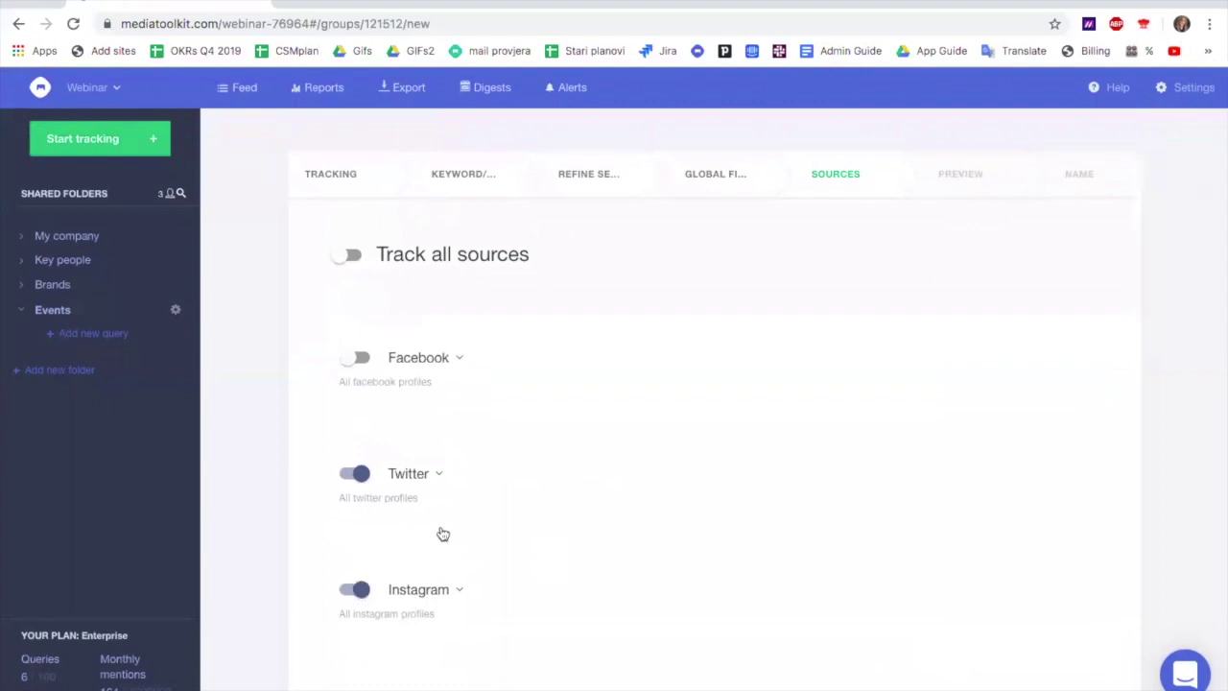
pyautogui.scroll(-1, 442, 533)
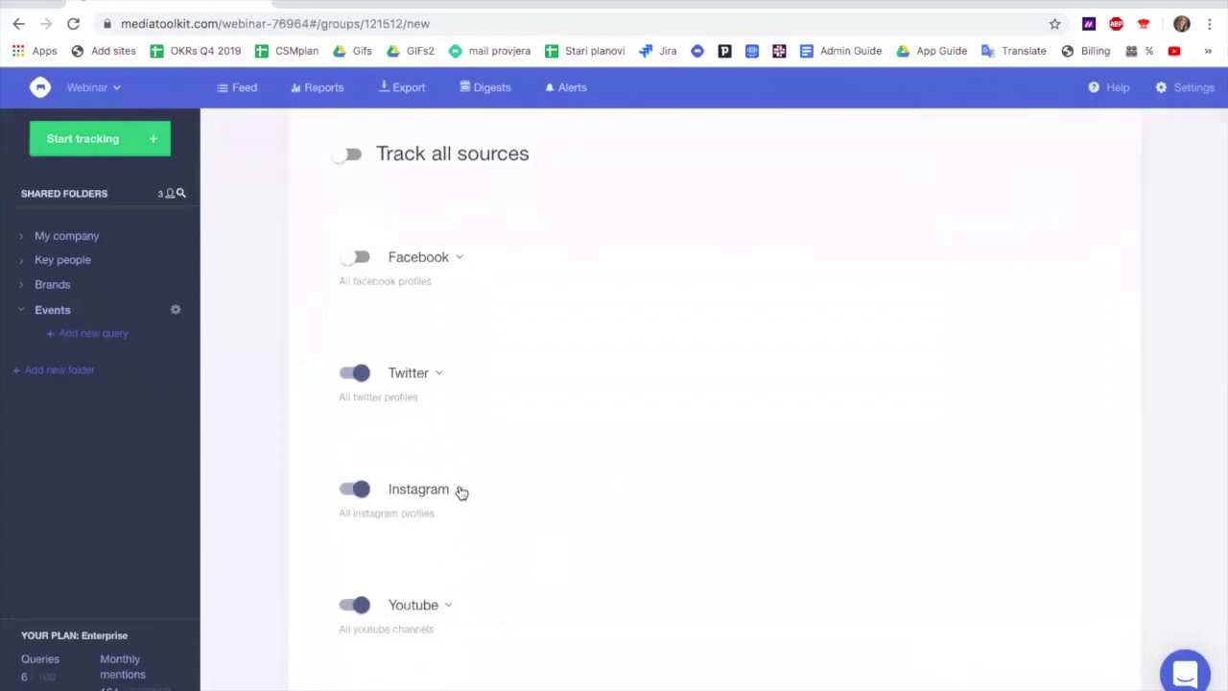
pyautogui.click(459, 489)
pyautogui.scroll(-1, 462, 492)
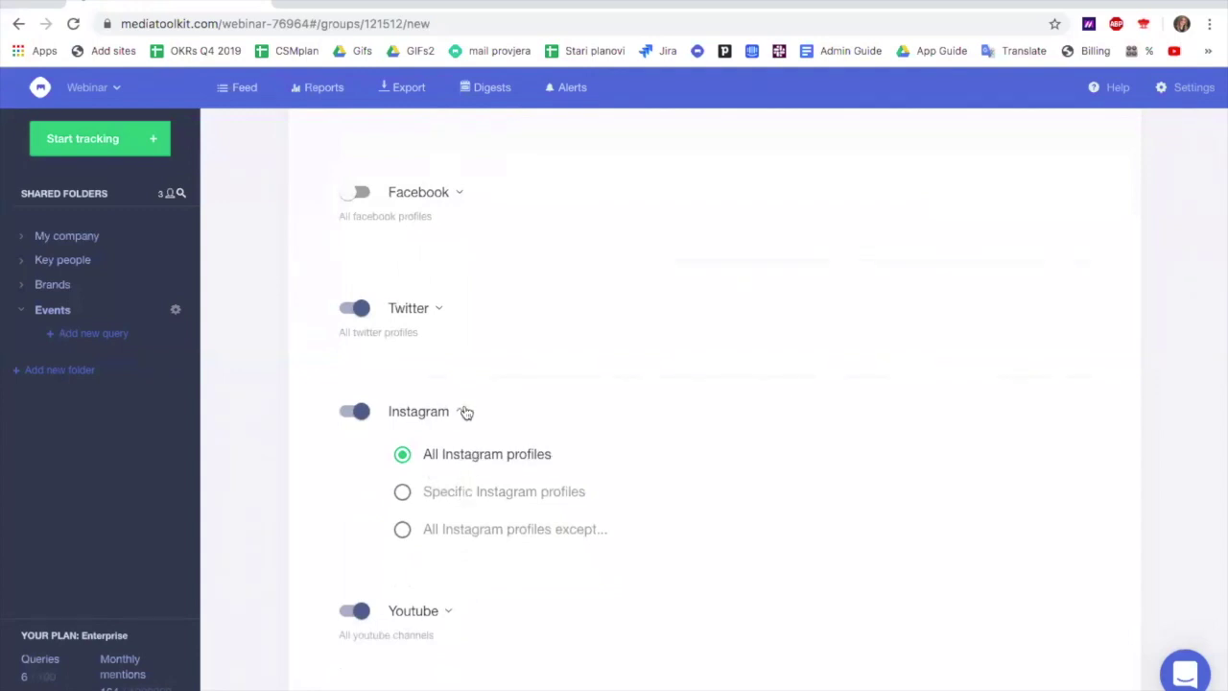
# Set Instagram to 'All Instagram profiles except...' and exclude croatiafulloflife, found by searching 'croatia full of'
pyautogui.click(442, 312)
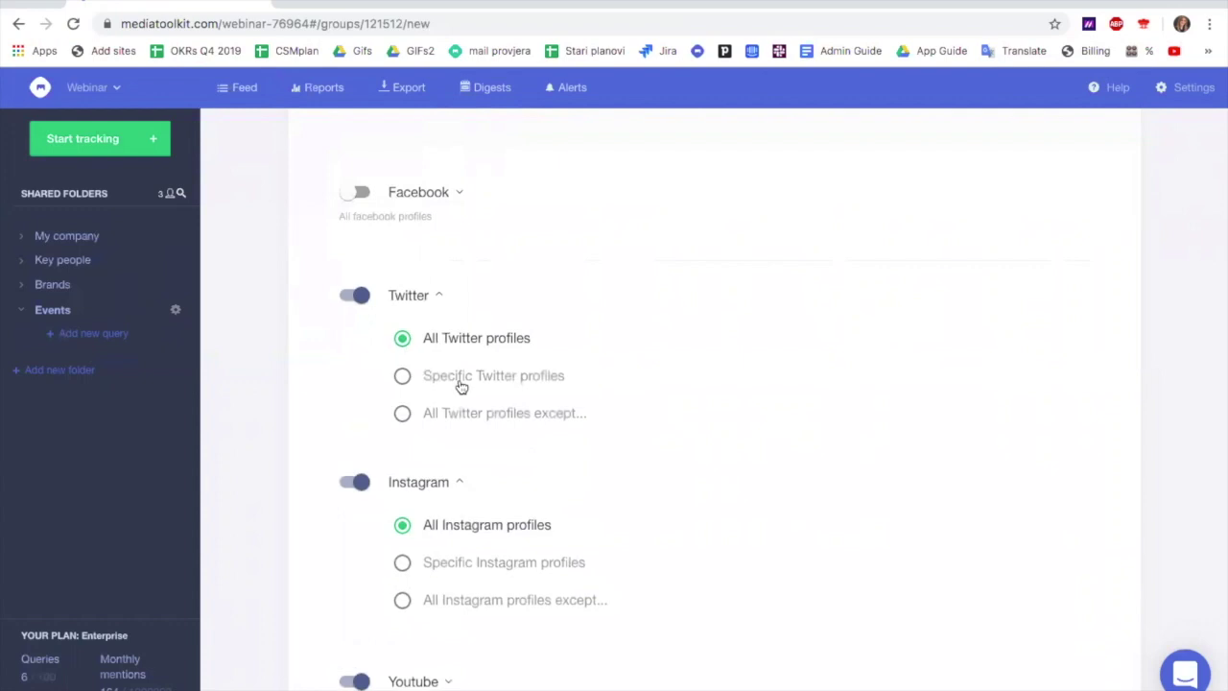
pyautogui.scroll(-2, 466, 500)
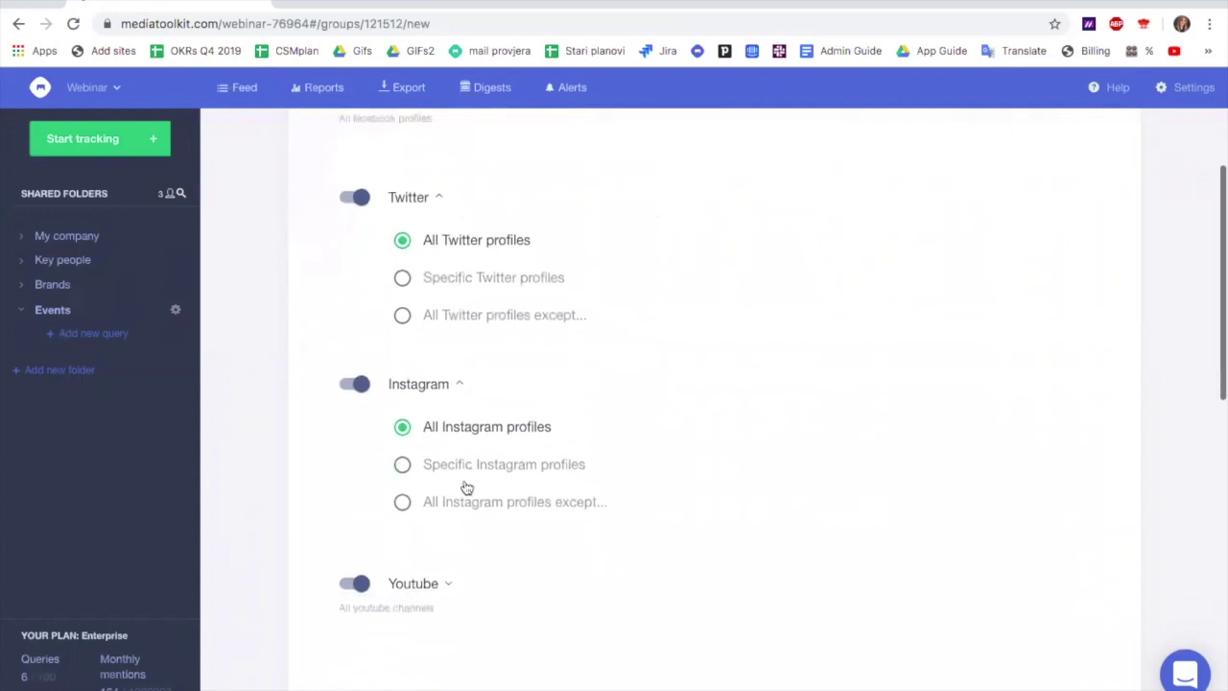
pyautogui.click(403, 446)
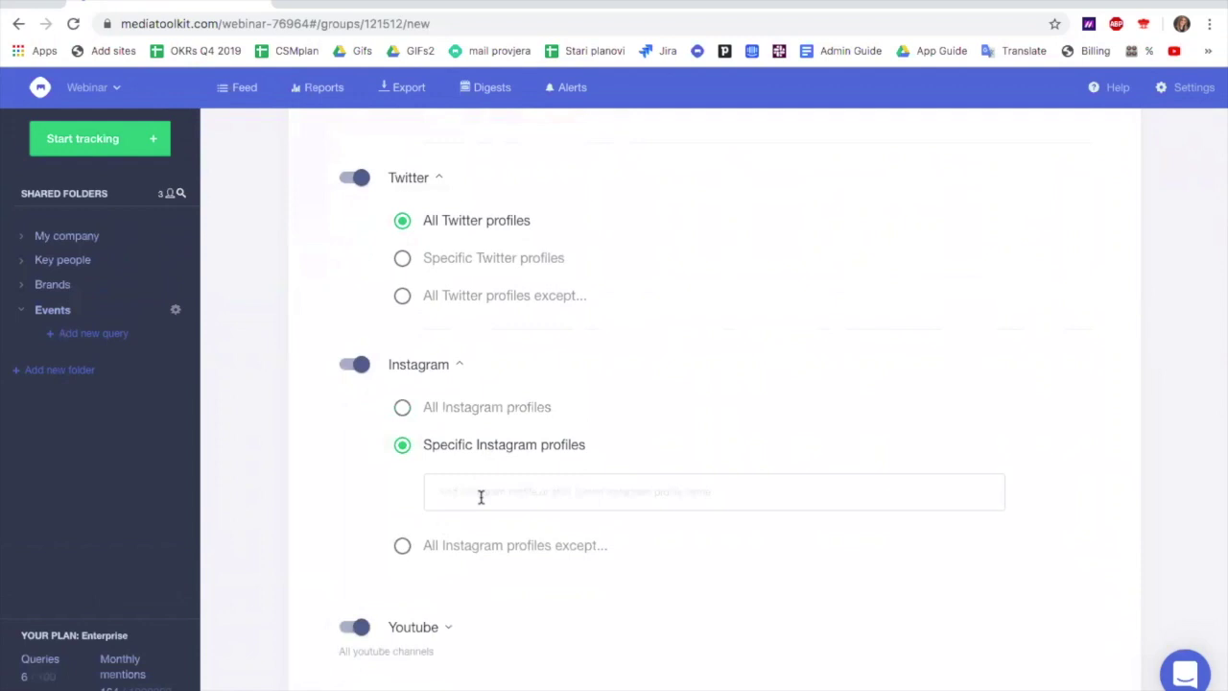
pyautogui.click(402, 545)
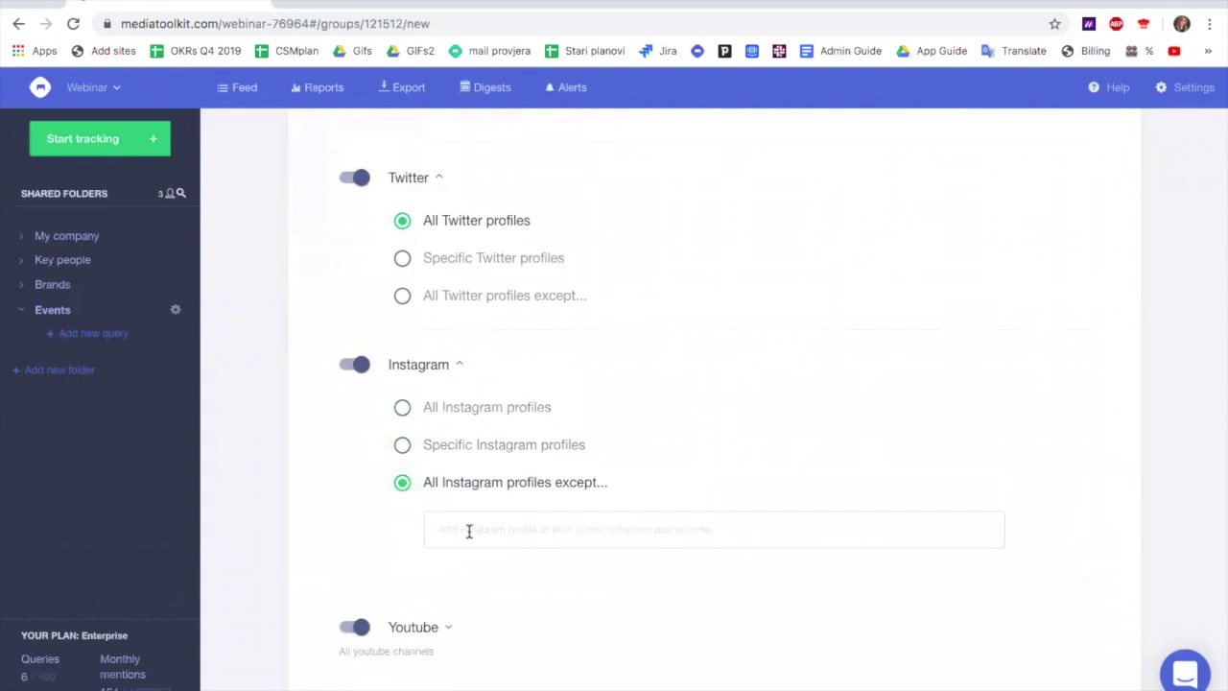
pyautogui.write('croatia ')
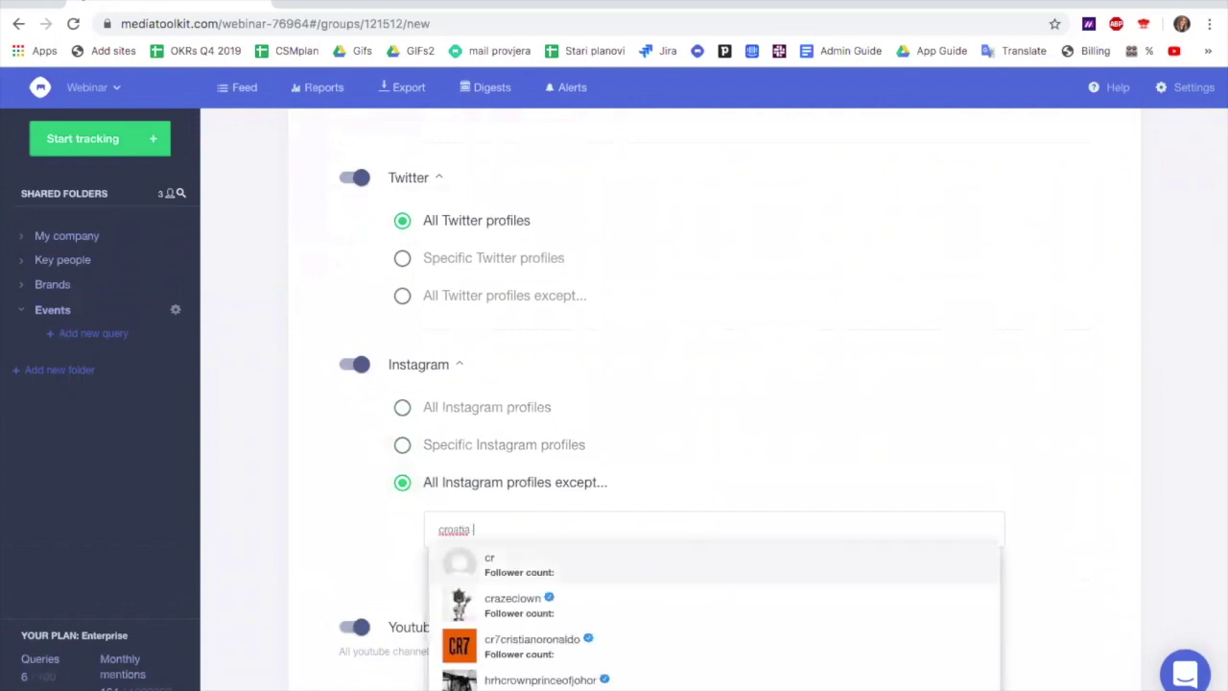
pyautogui.write('full of li')
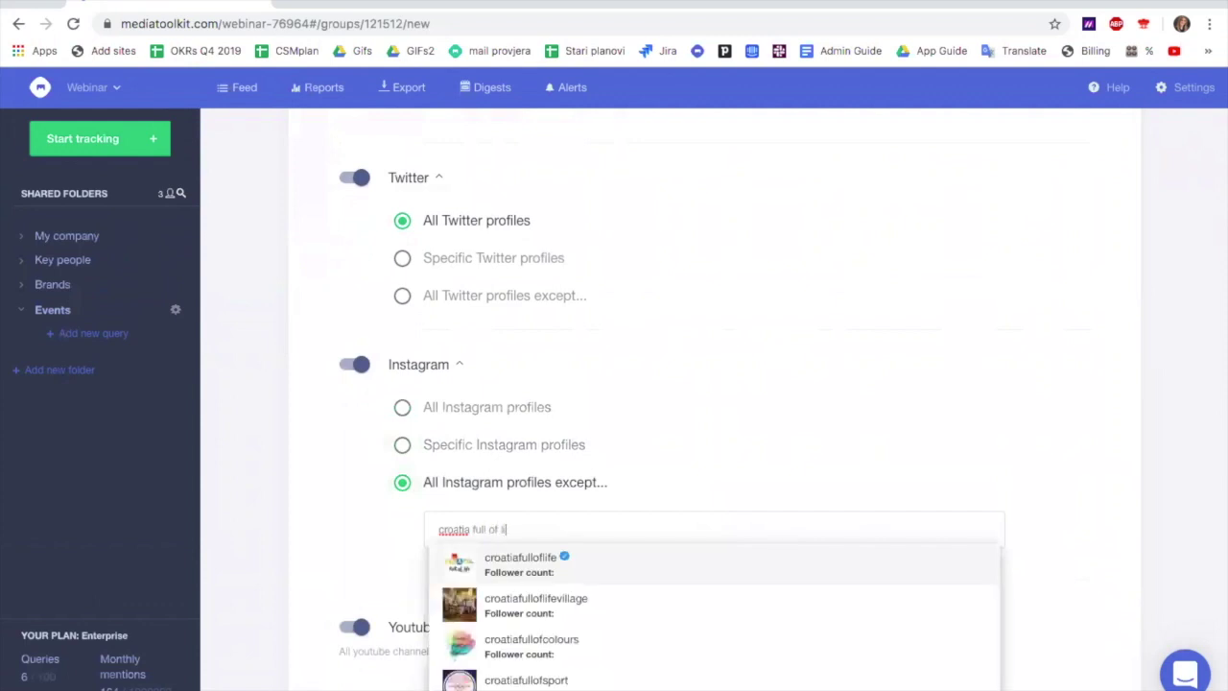
pyautogui.click(511, 554)
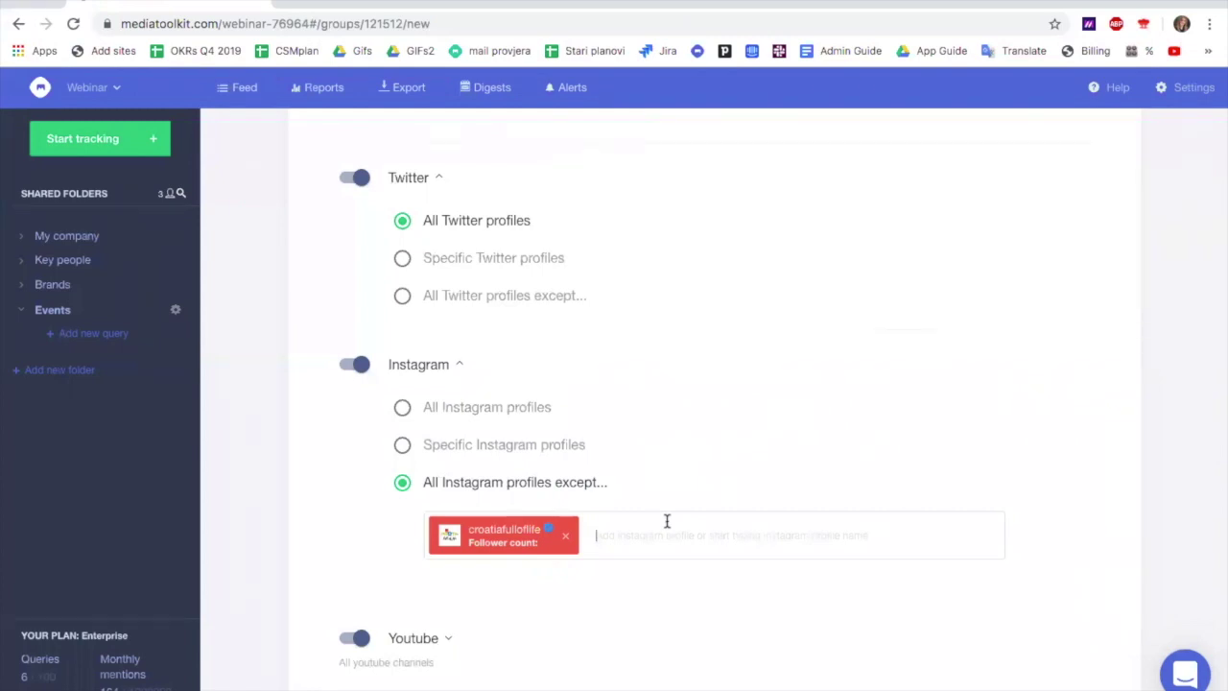
pyautogui.scroll(-3, 667, 521)
pyautogui.scroll(-5, 667, 521)
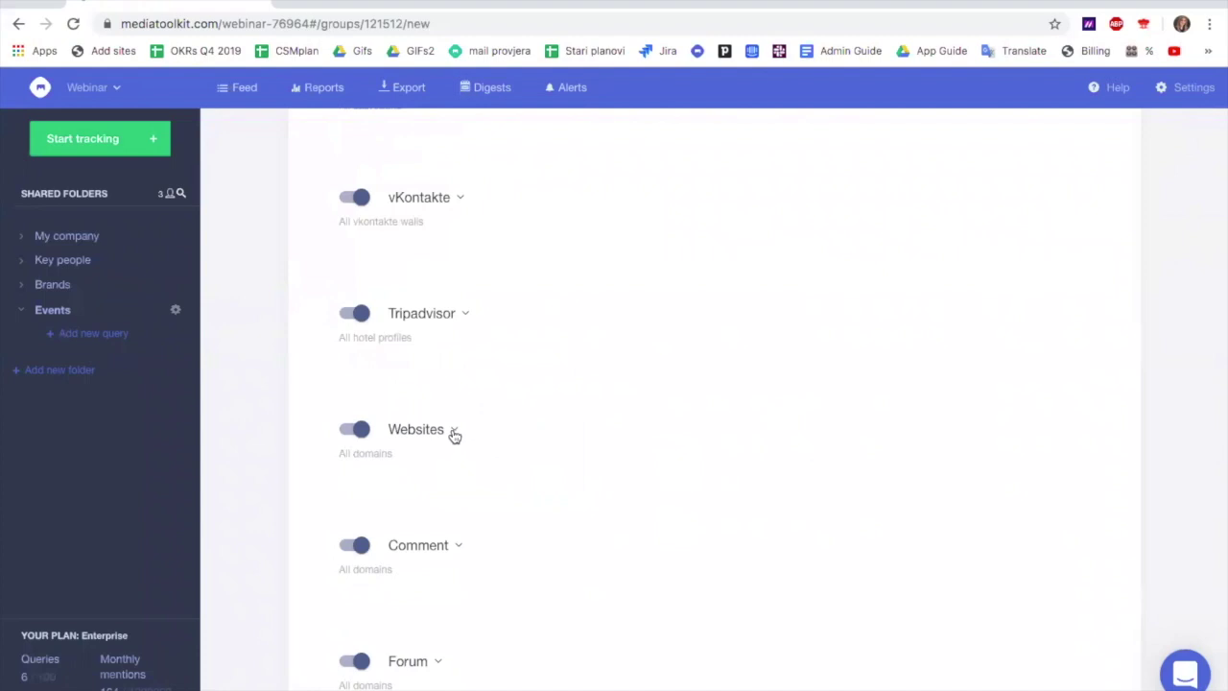
# Set Websites to 'All websites except...' htz.hr, then open the results preview
pyautogui.click(453, 431)
pyautogui.click(458, 540)
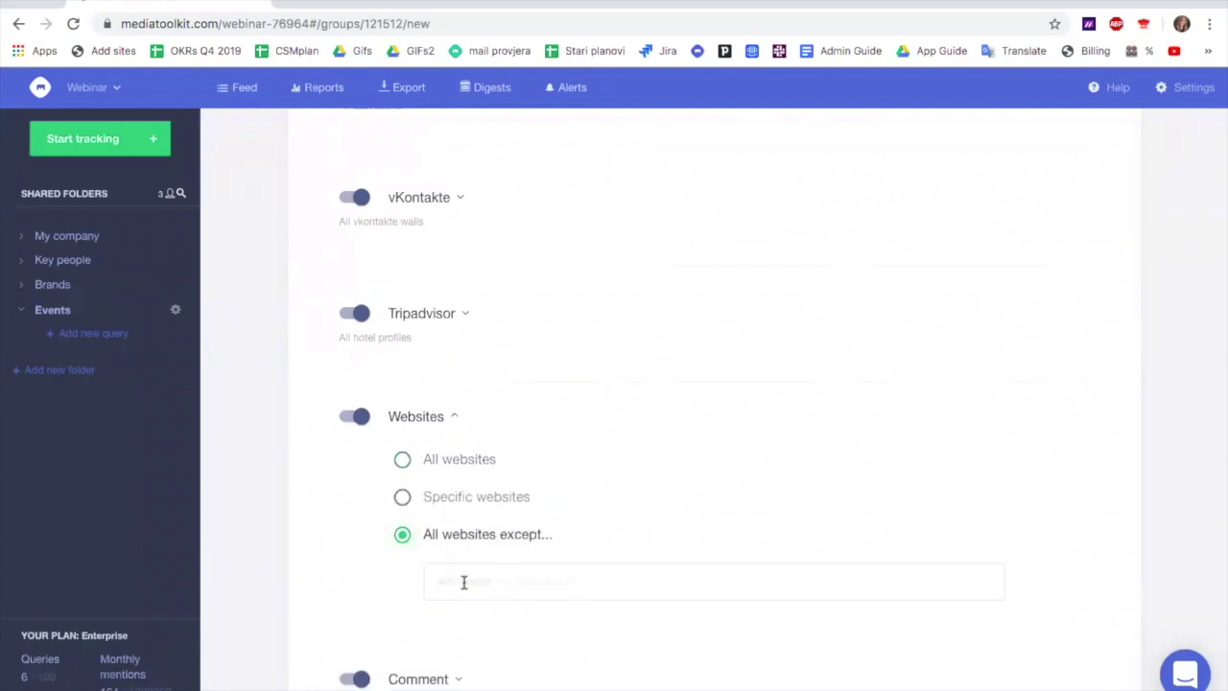
pyautogui.write('http')
pyautogui.write('hr')
pyautogui.press('Return')
pyautogui.scroll(-4, 658, 591)
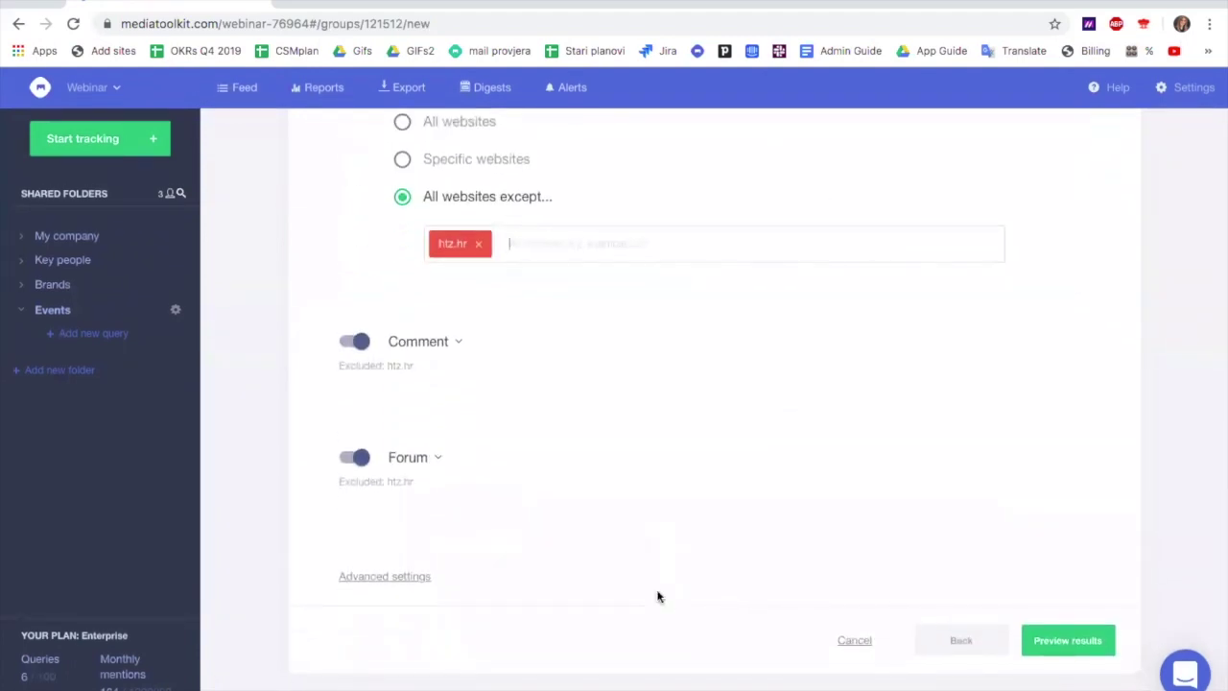
pyautogui.click(1065, 647)
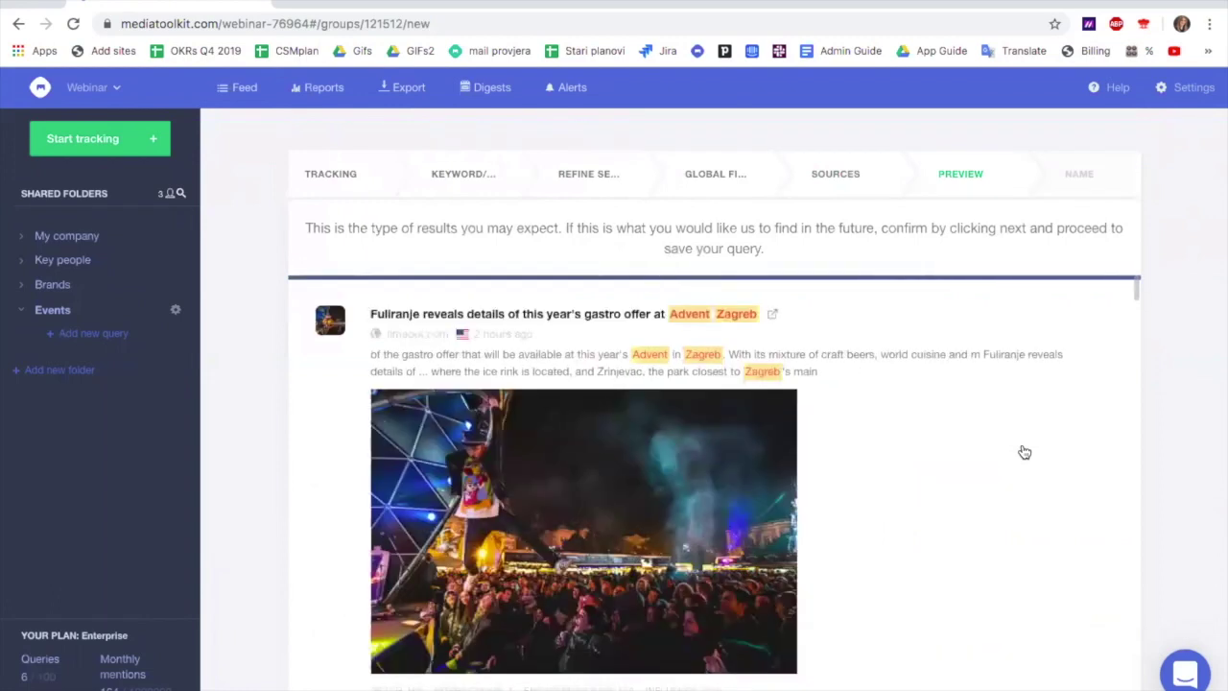
pyautogui.scroll(-8, 1023, 452)
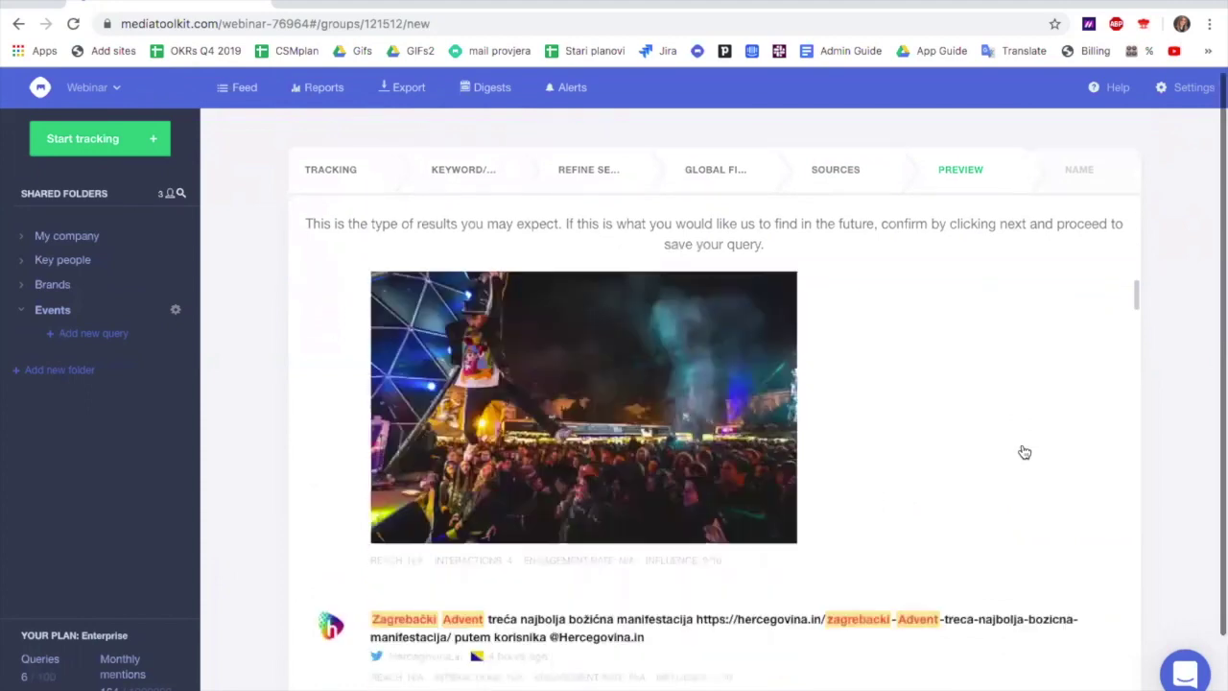
pyautogui.scroll(-5, 1023, 452)
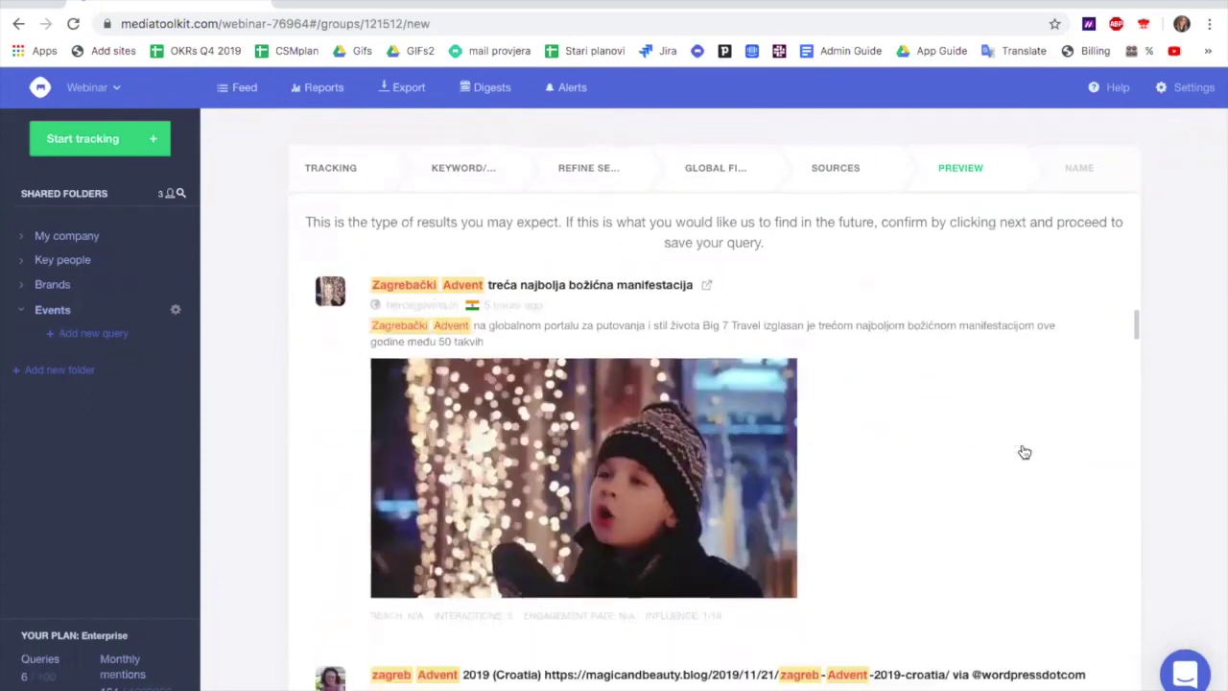
pyautogui.scroll(-8, 1024, 452)
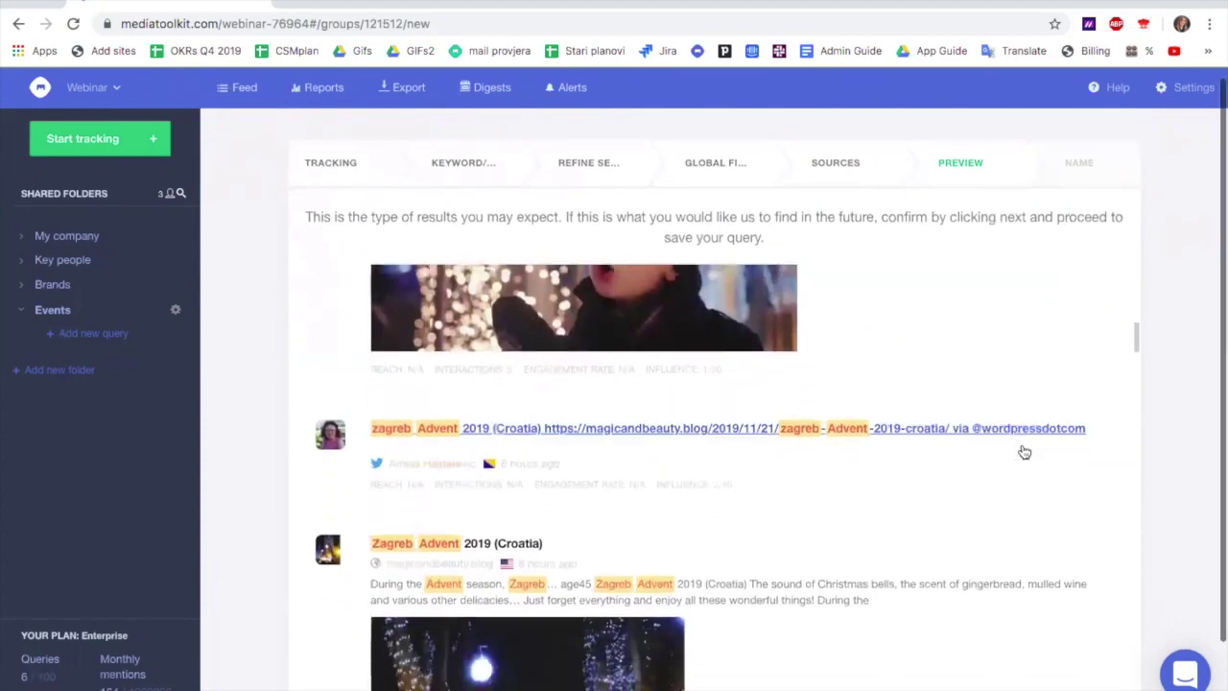
pyautogui.scroll(-10, 1024, 452)
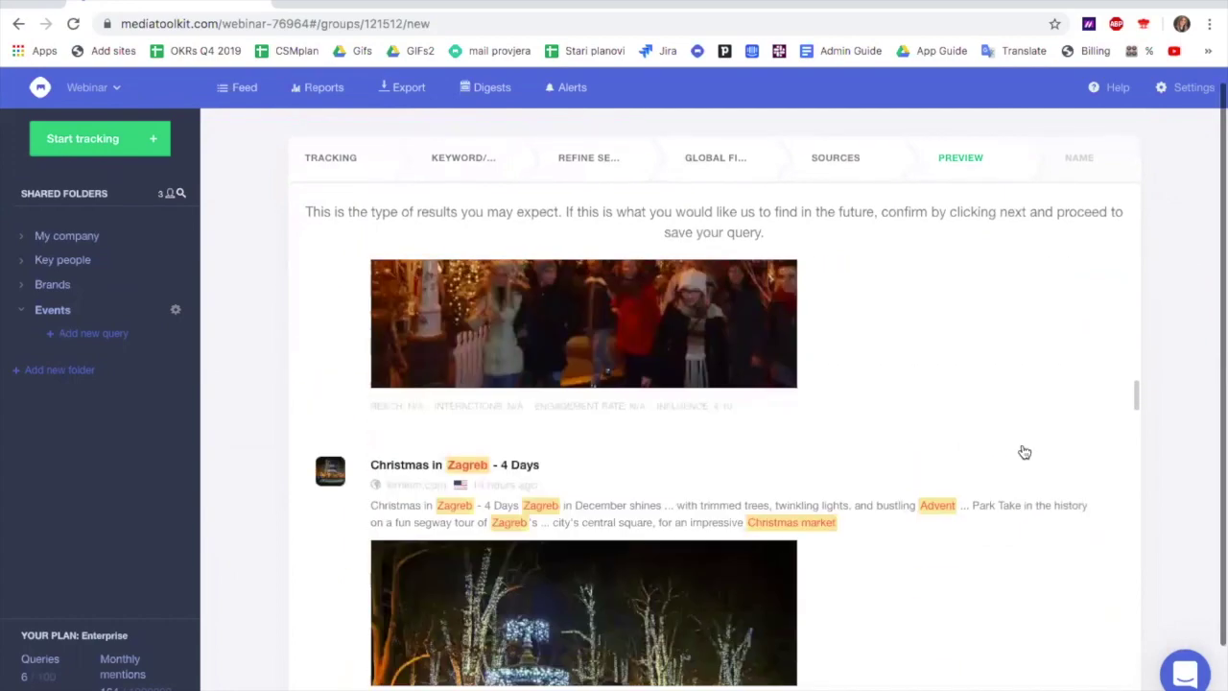
pyautogui.scroll(-10, 1024, 452)
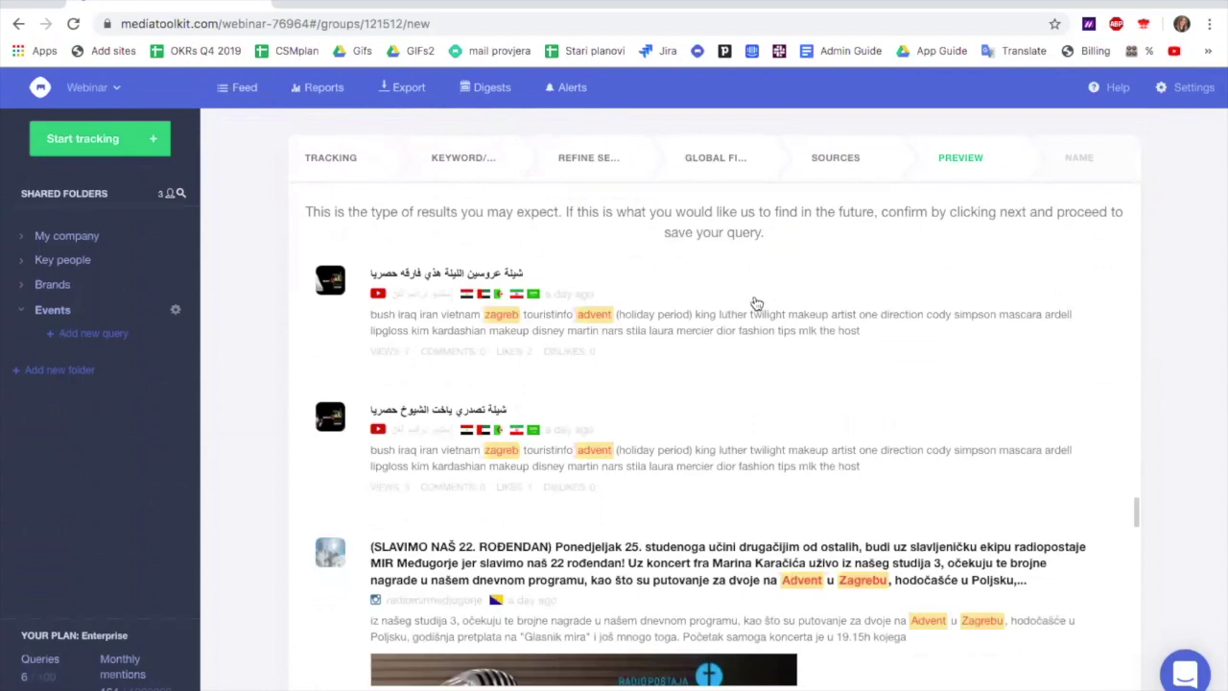
pyautogui.scroll(-3, 771, 431)
pyautogui.scroll(-12, 770, 431)
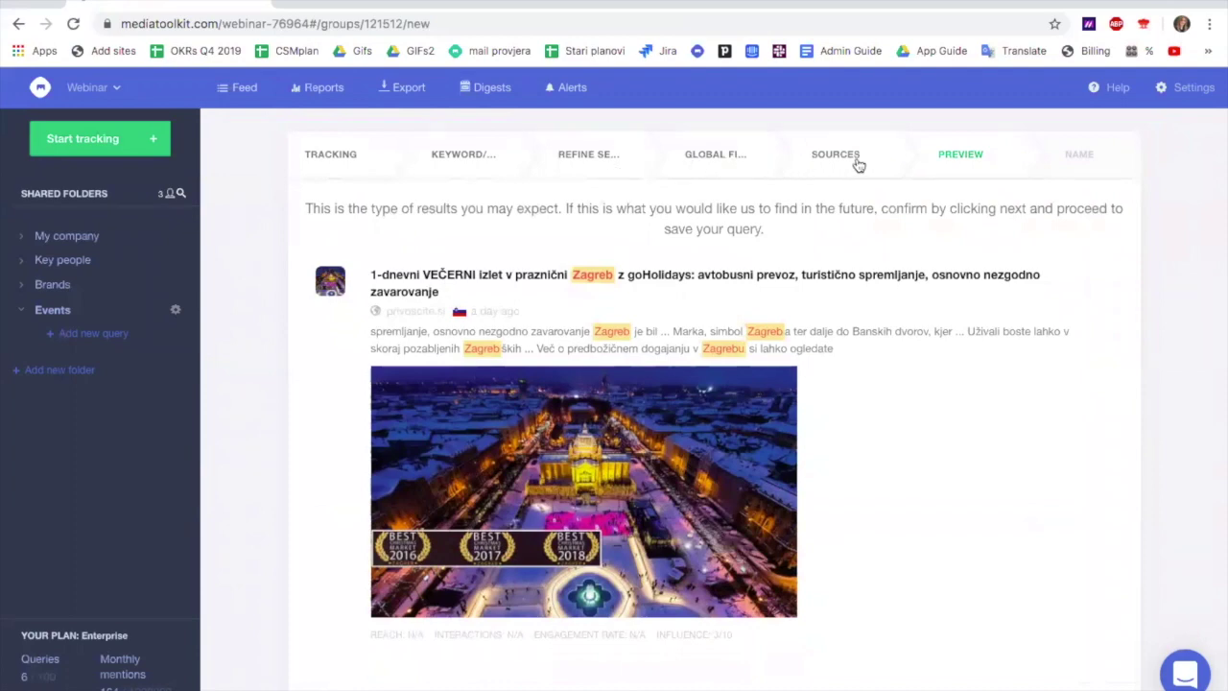
# Return to the Sources step and switch off YouTube tracking
pyautogui.click(725, 159)
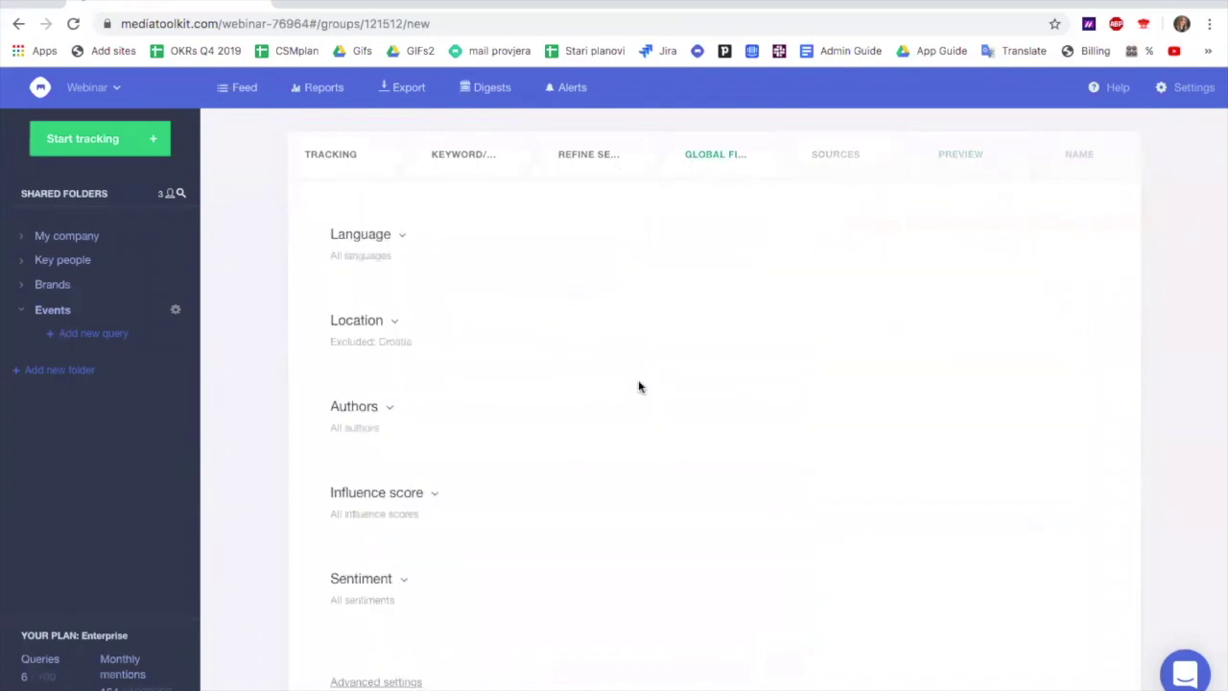
pyautogui.click(834, 156)
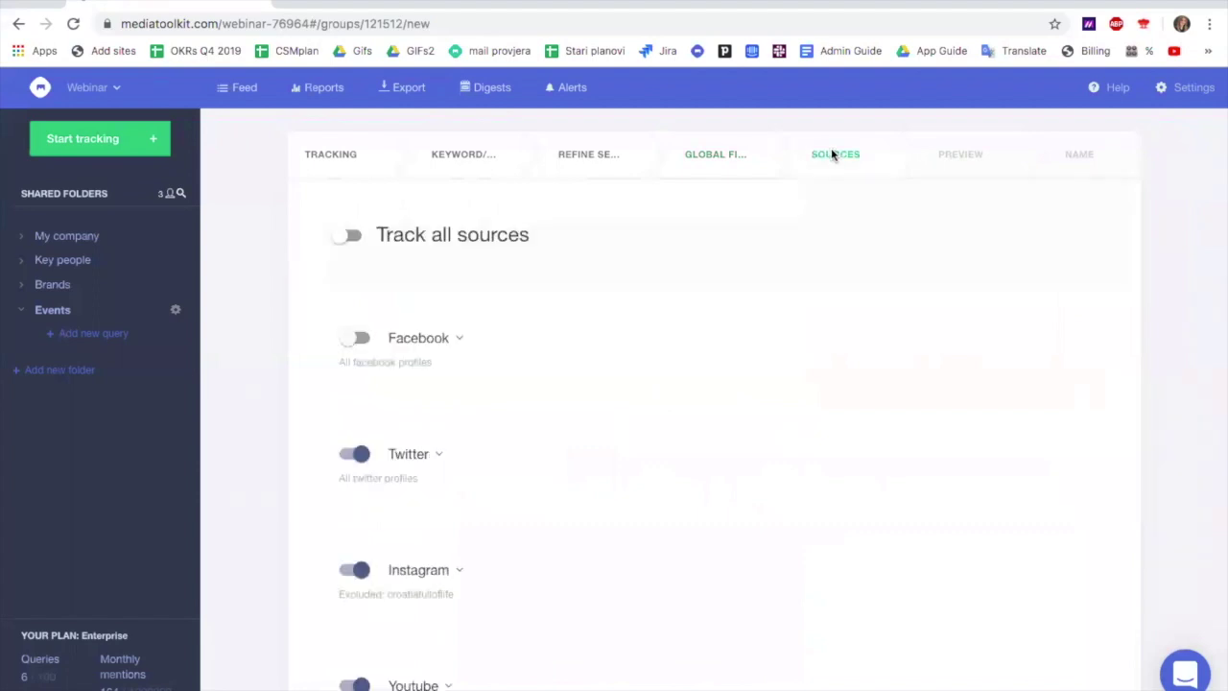
pyautogui.scroll(-2, 415, 504)
pyautogui.click(355, 548)
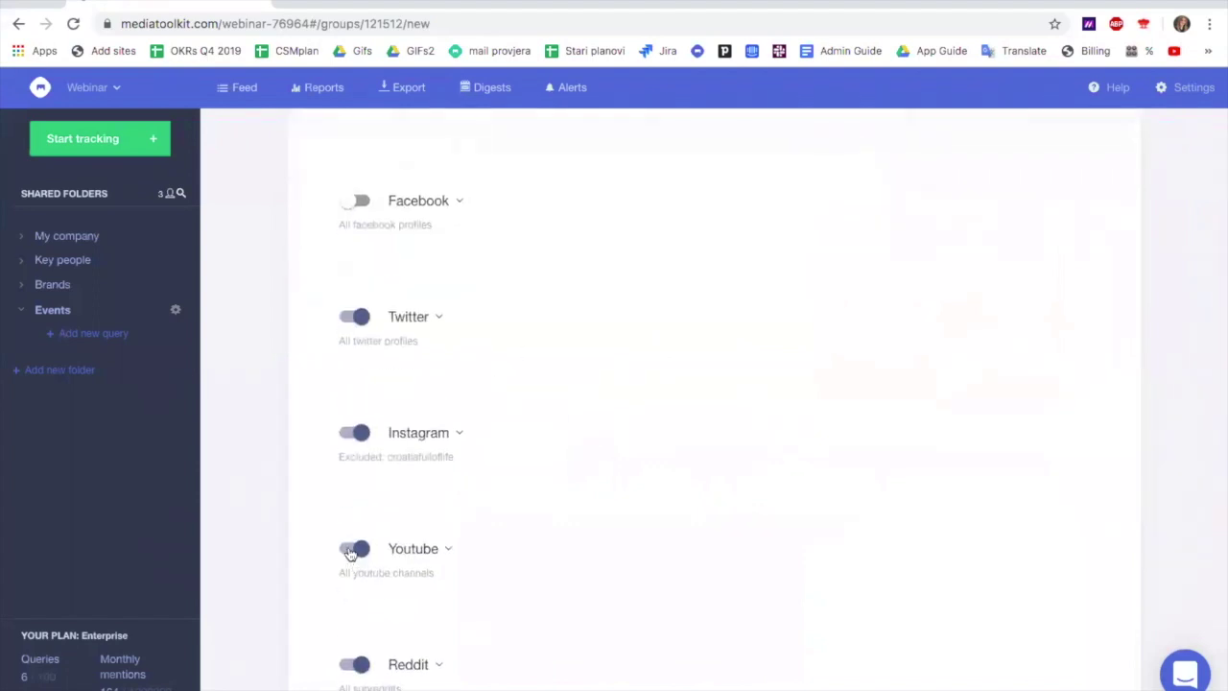
pyautogui.scroll(2, 856, 353)
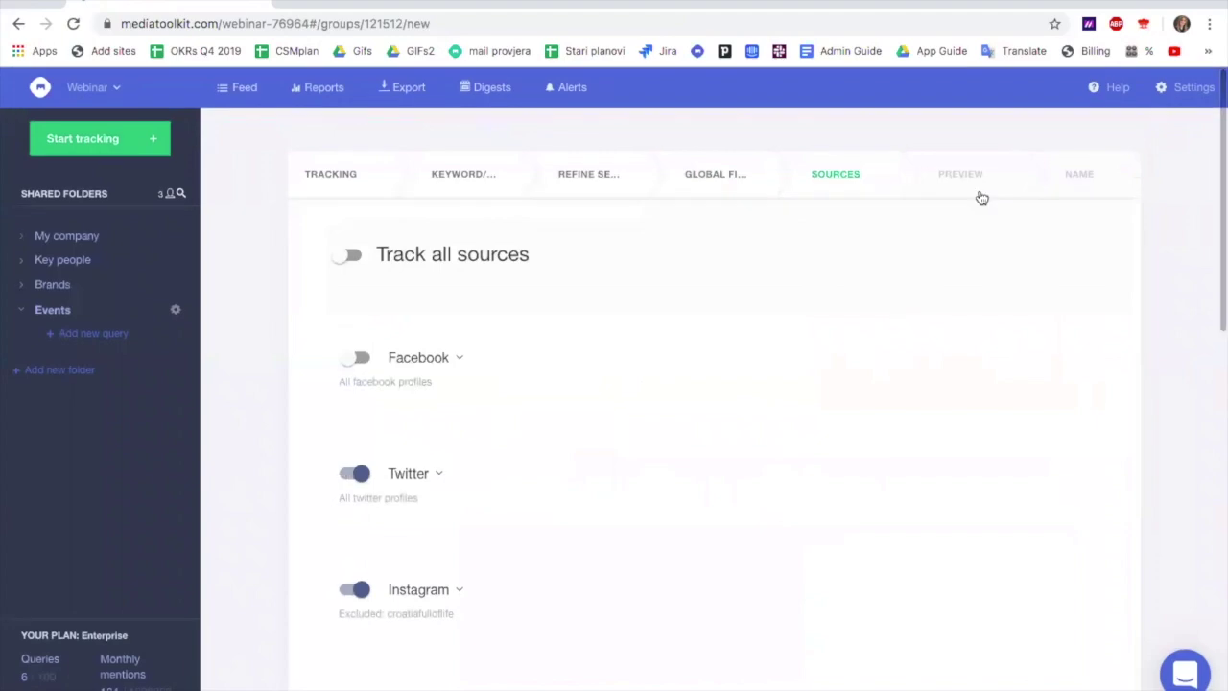
# Review the refreshed preview mentions, such as the Zagreb Advent 2019 post, and proceed to naming
pyautogui.click(977, 183)
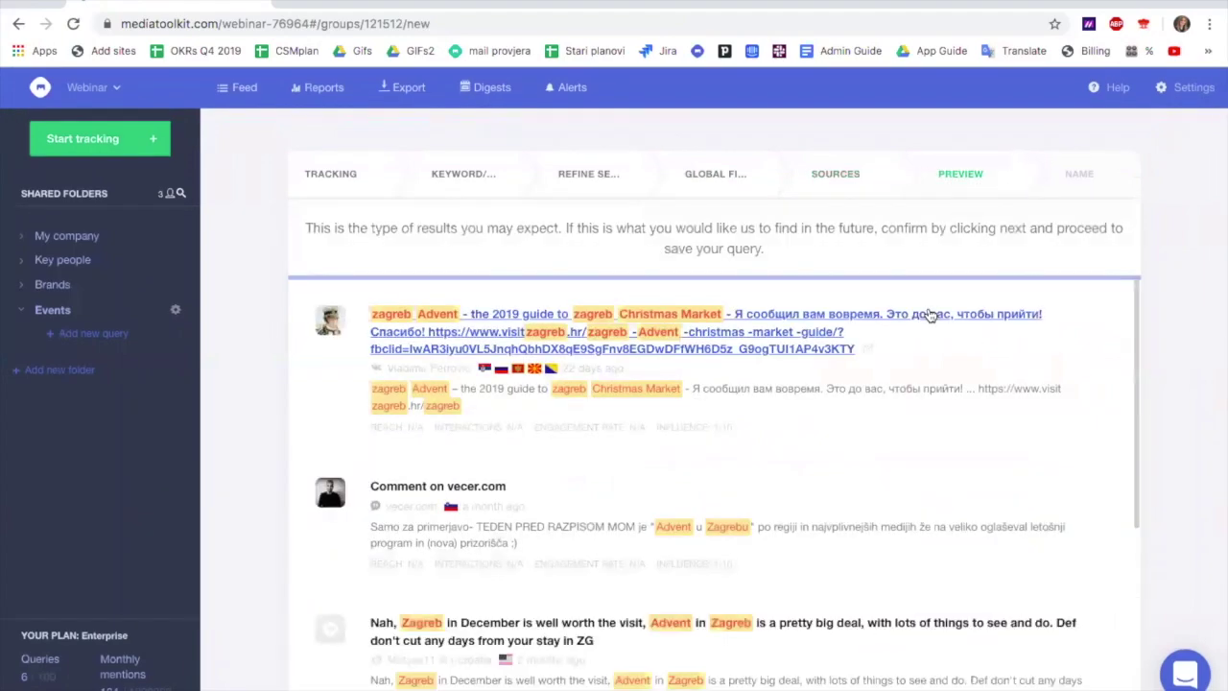
pyautogui.scroll(-10, 911, 434)
pyautogui.scroll(-10, 912, 435)
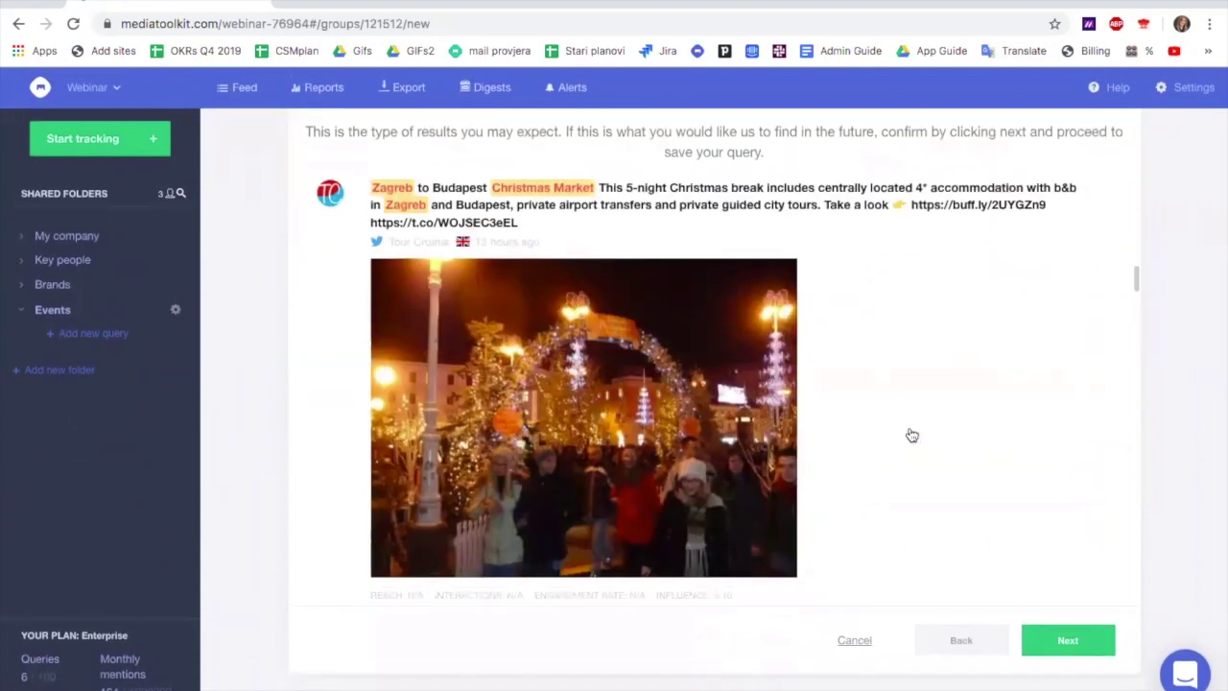
pyautogui.scroll(-10, 912, 436)
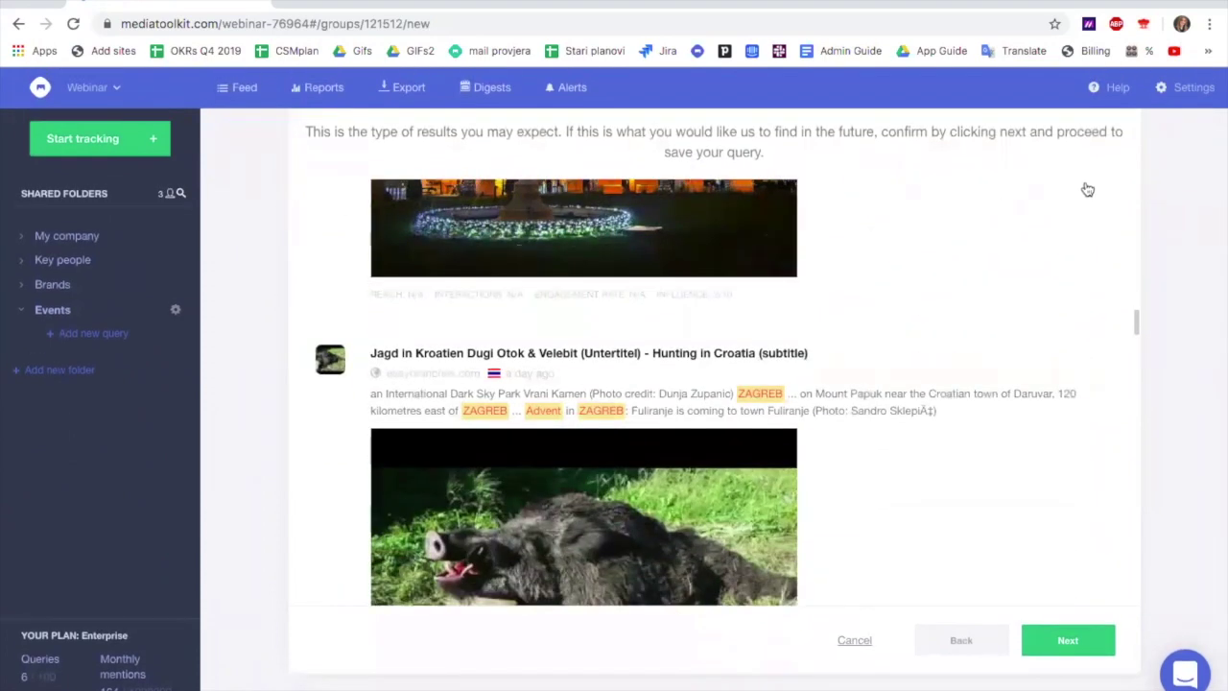
pyautogui.scroll(-5, 1072, 275)
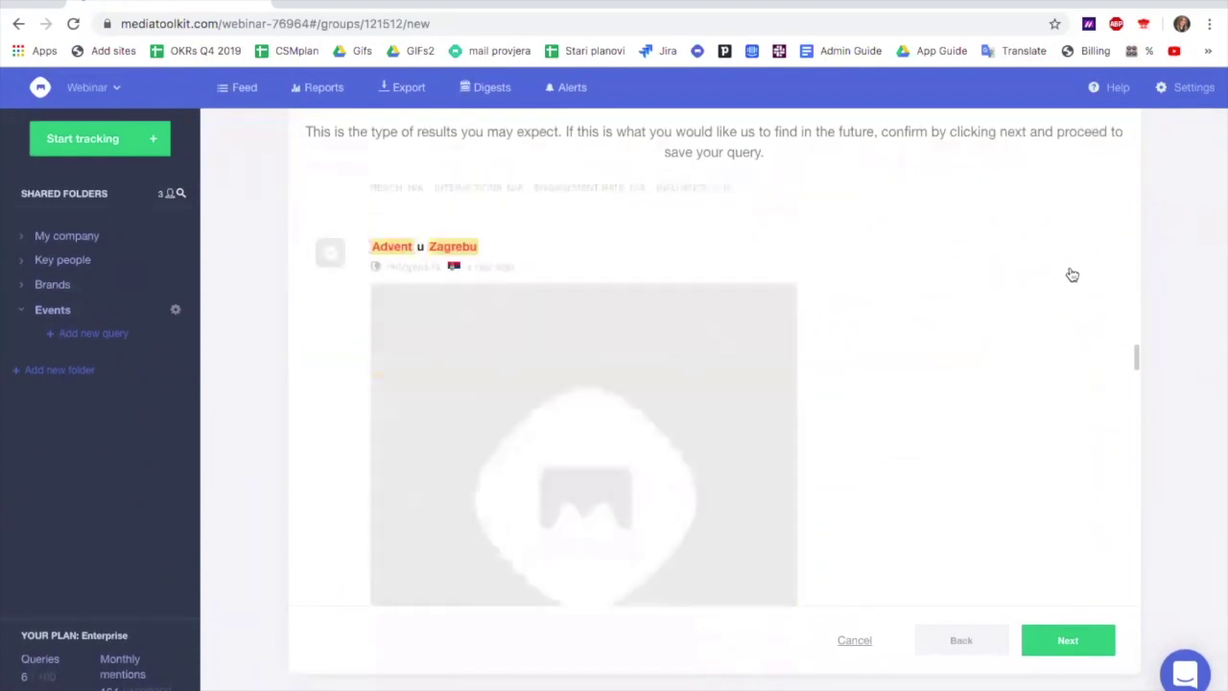
pyautogui.scroll(10, 1071, 275)
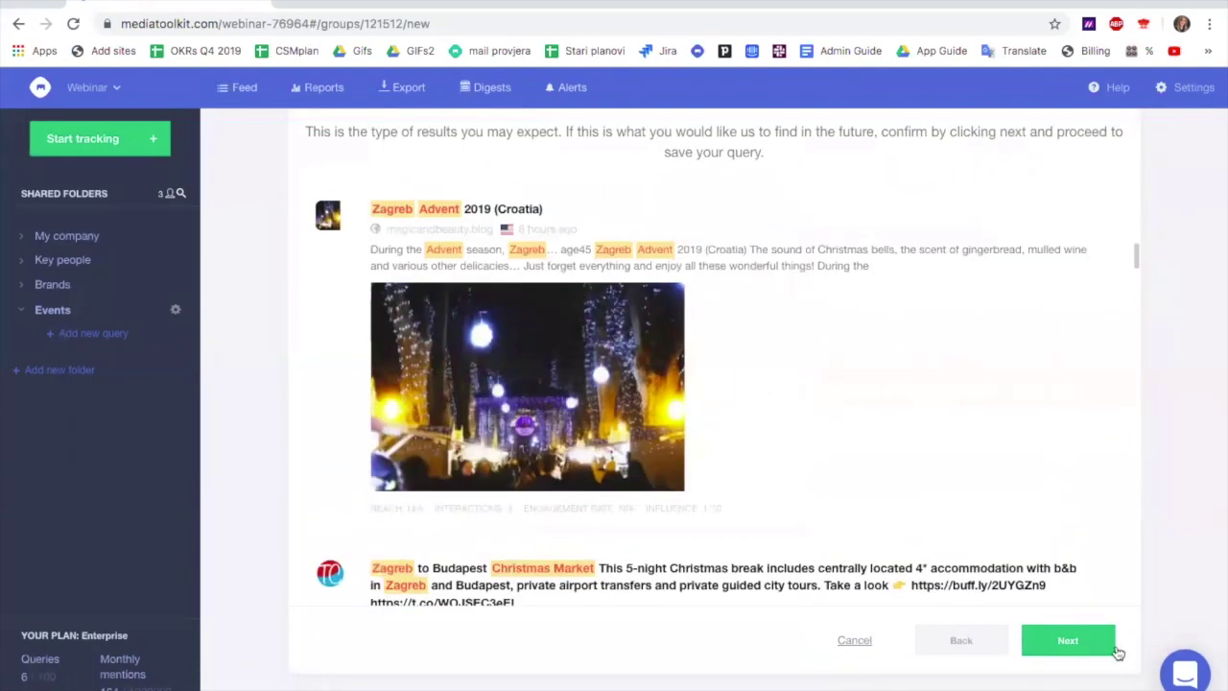
pyautogui.click(1085, 648)
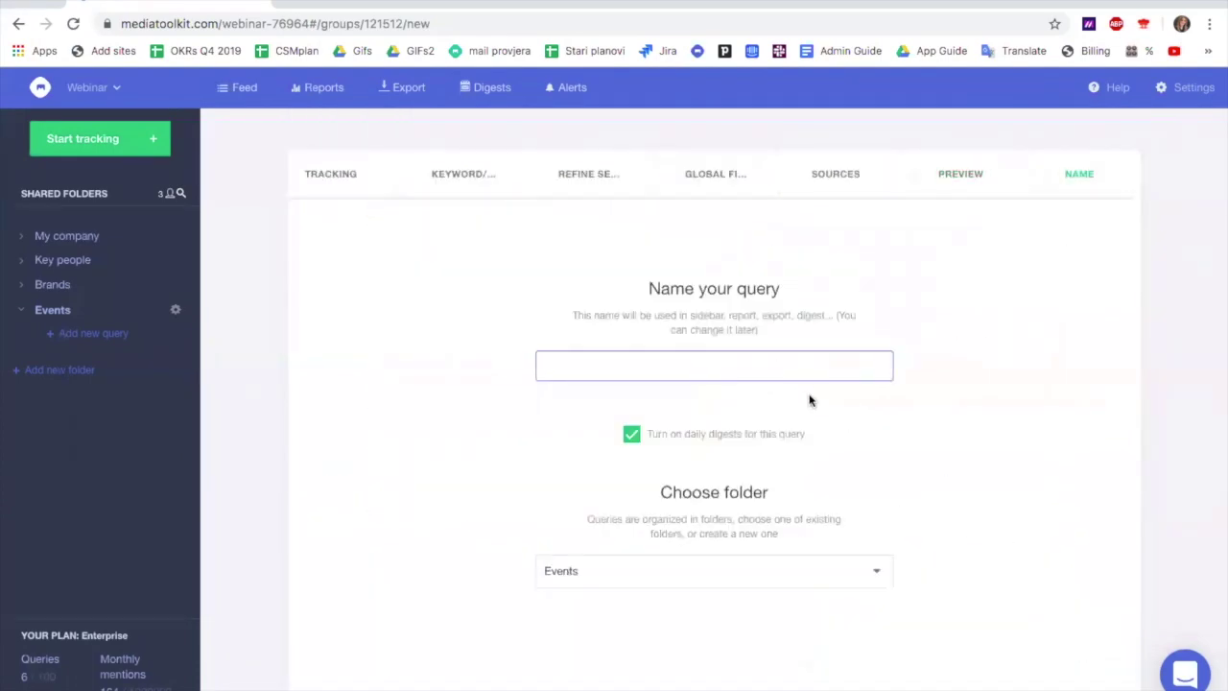
# Name the query 'Christmas market in Zagreb', disable daily digests, and save it in Events
pyautogui.write('Christmas market in Zagreb')
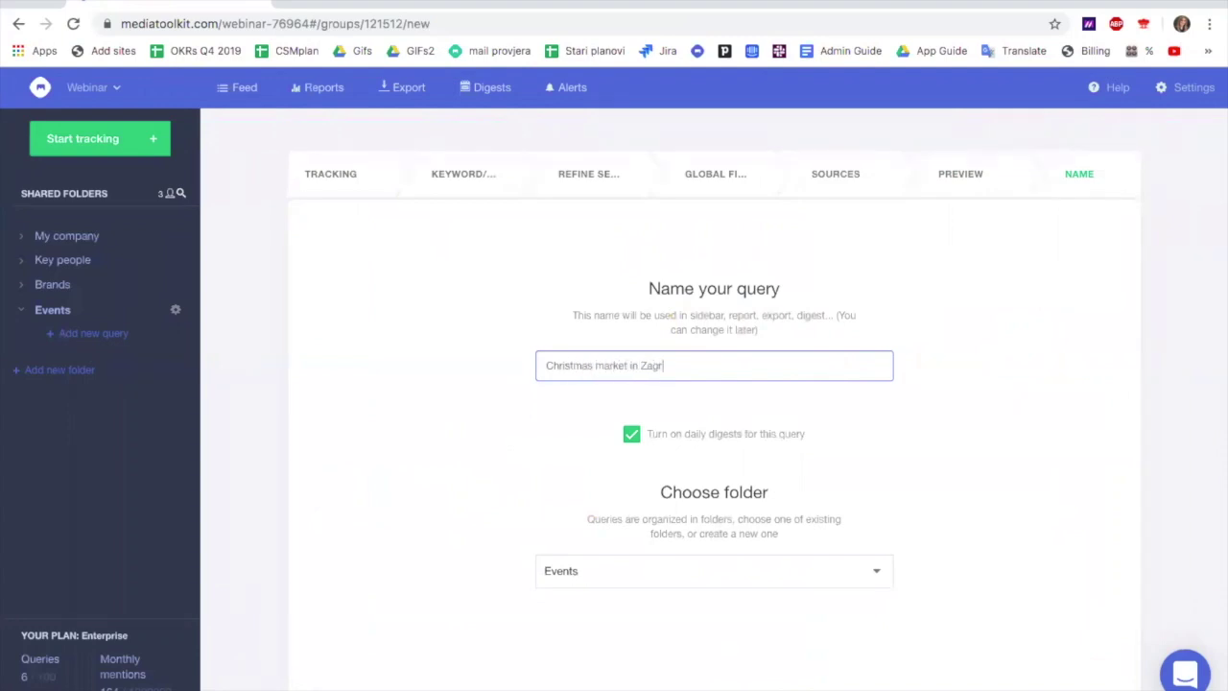
pyautogui.moveTo(707, 438)
pyautogui.click(631, 436)
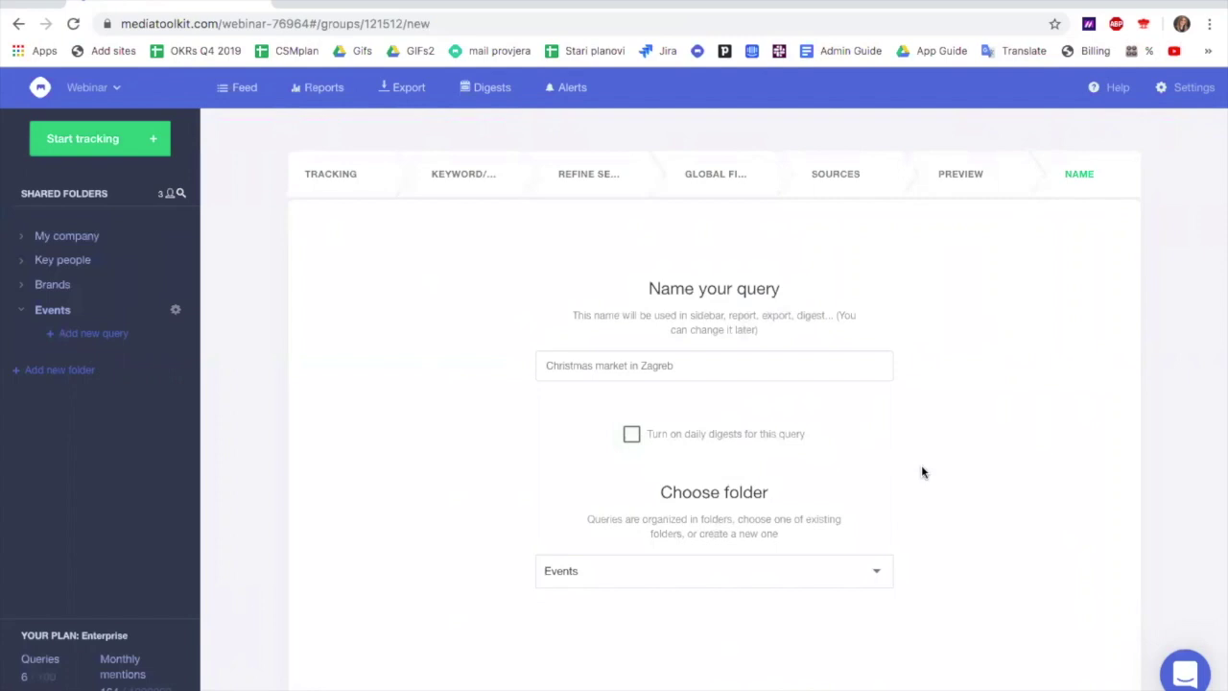
pyautogui.scroll(-2, 921, 465)
pyautogui.click(1066, 641)
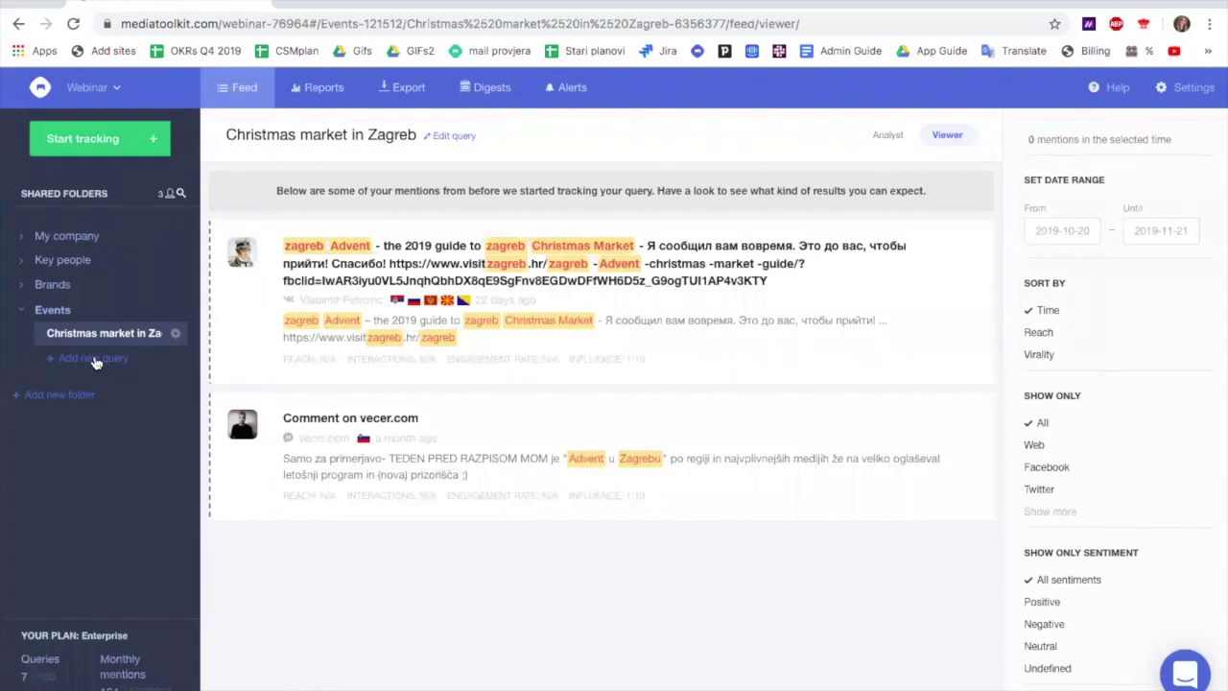
# Start a new query in the shared Events folder
pyautogui.click(96, 361)
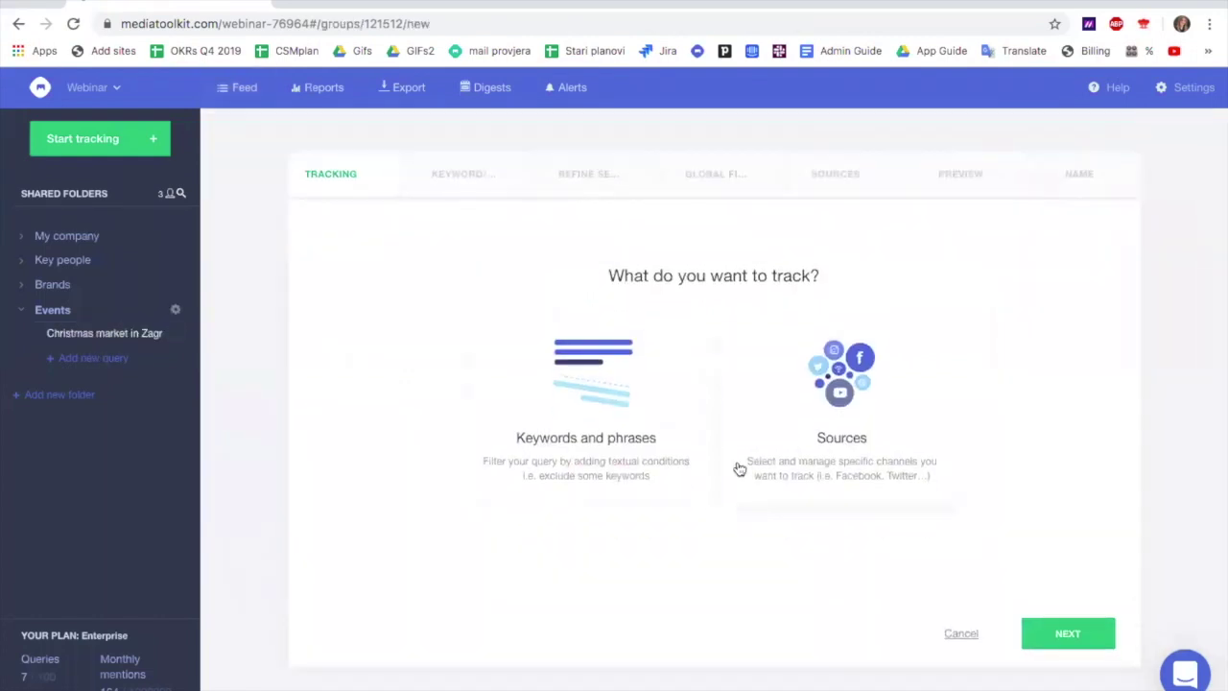
# Choose source tracking and add the Dailymail Facebook page, searched as 'dailymail.co.uk'
pyautogui.click(844, 419)
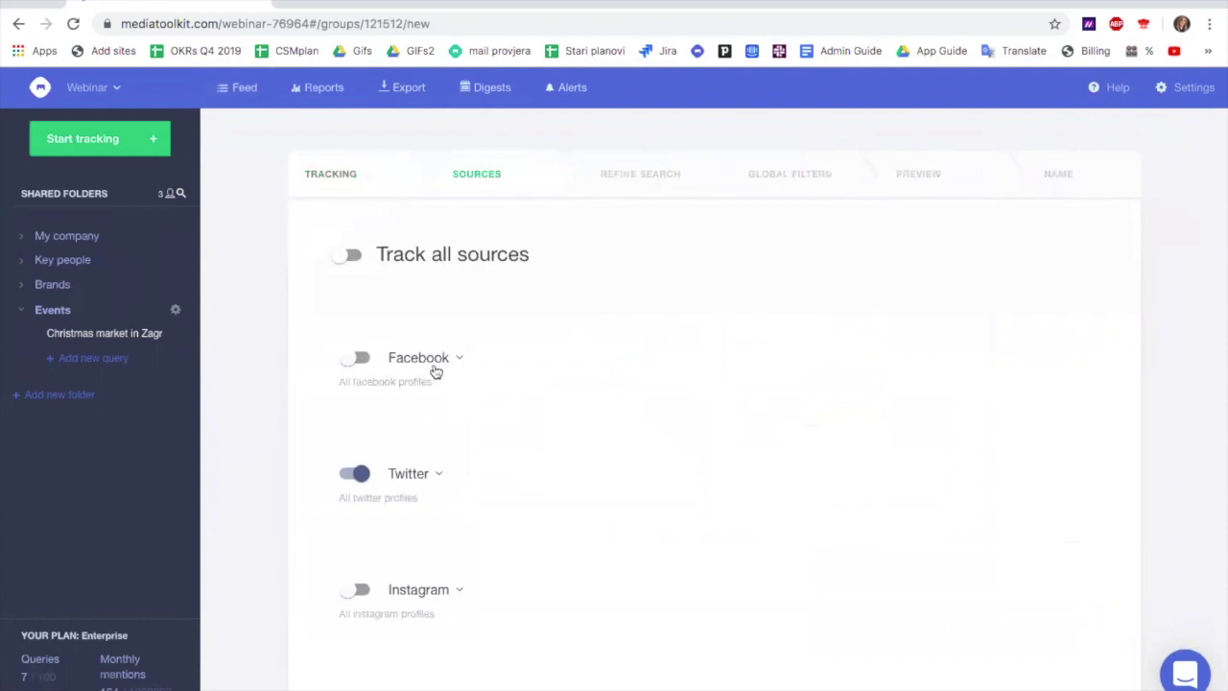
pyautogui.click(459, 361)
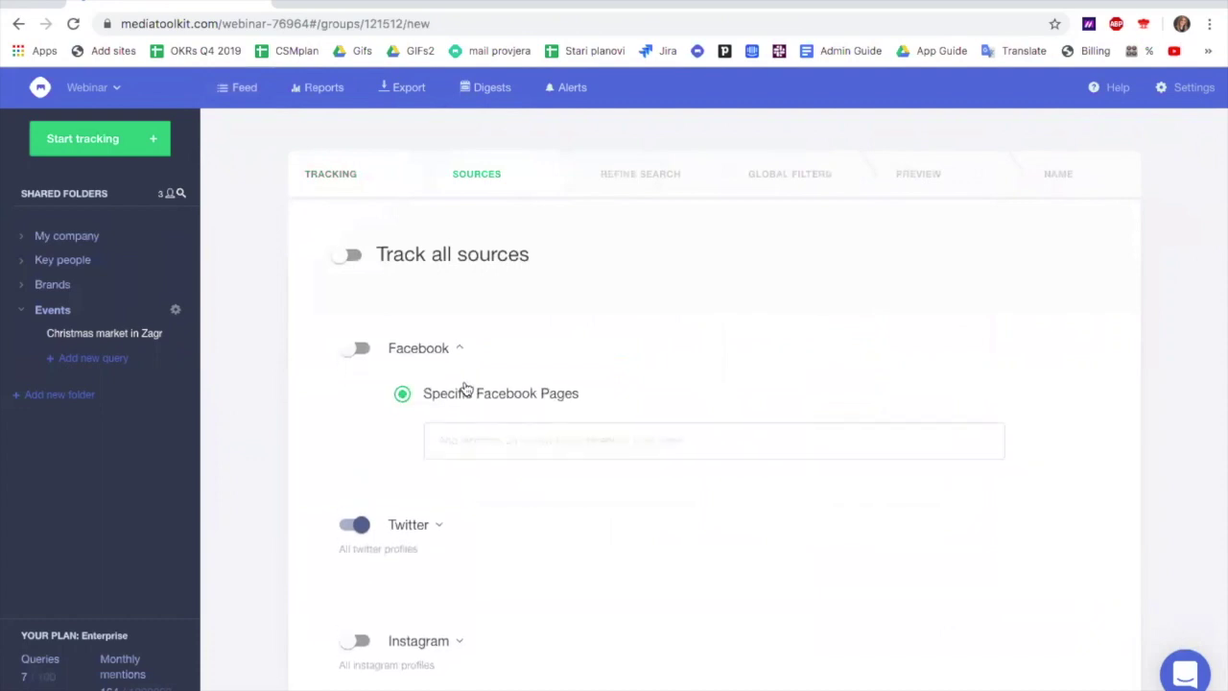
pyautogui.click(355, 345)
pyautogui.click(483, 427)
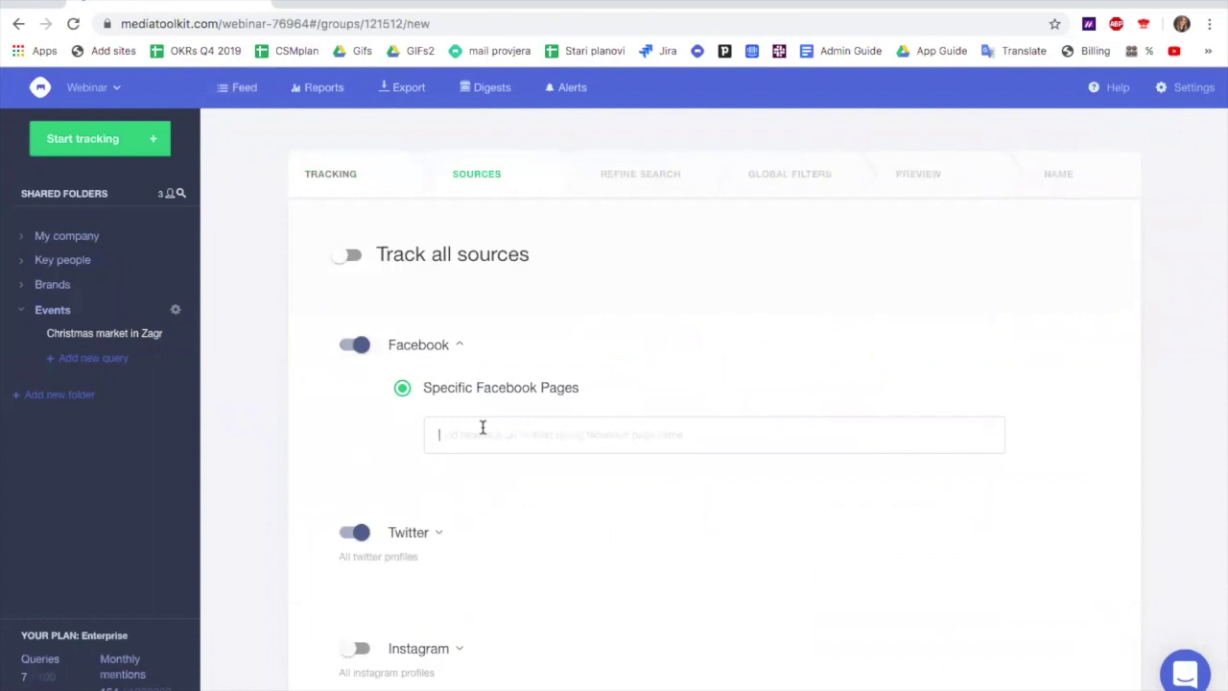
pyautogui.write('dailymail.co')
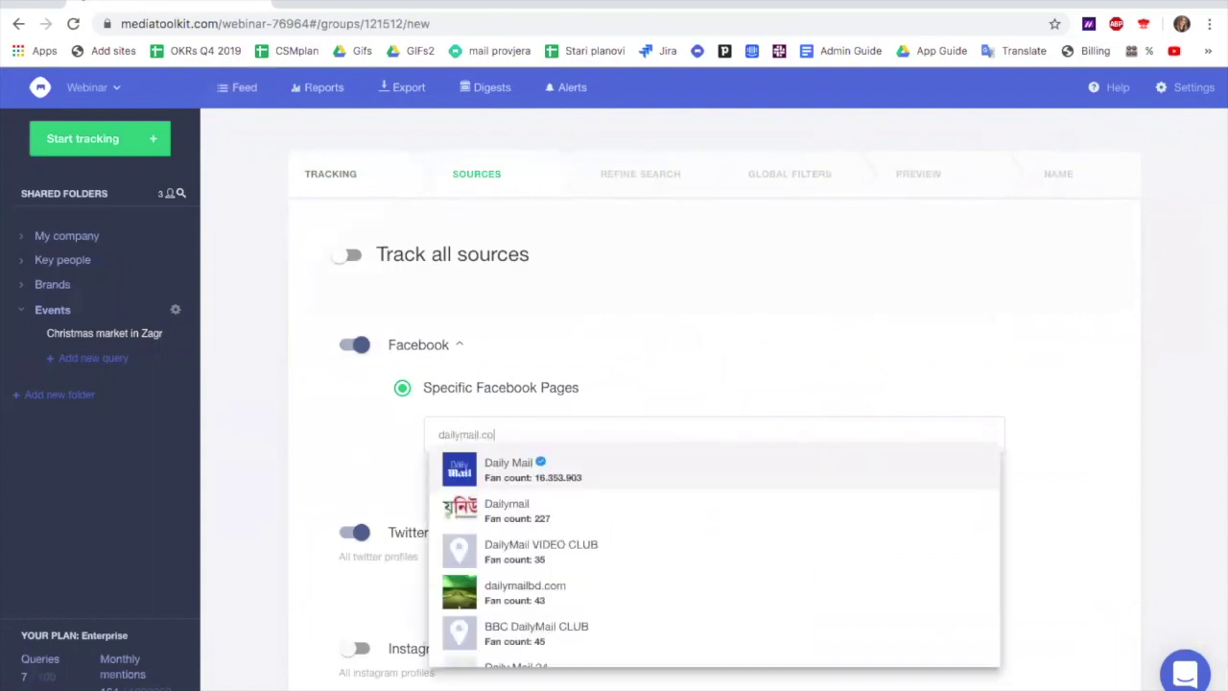
pyautogui.write('.uk')
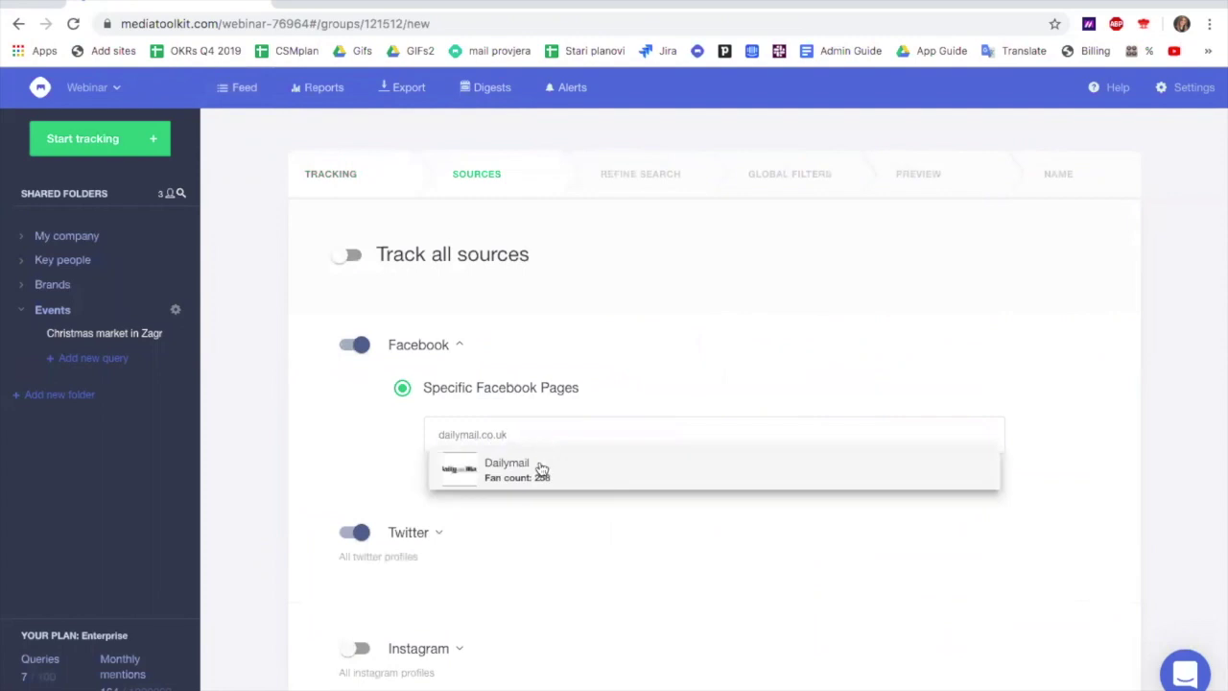
pyautogui.click(540, 461)
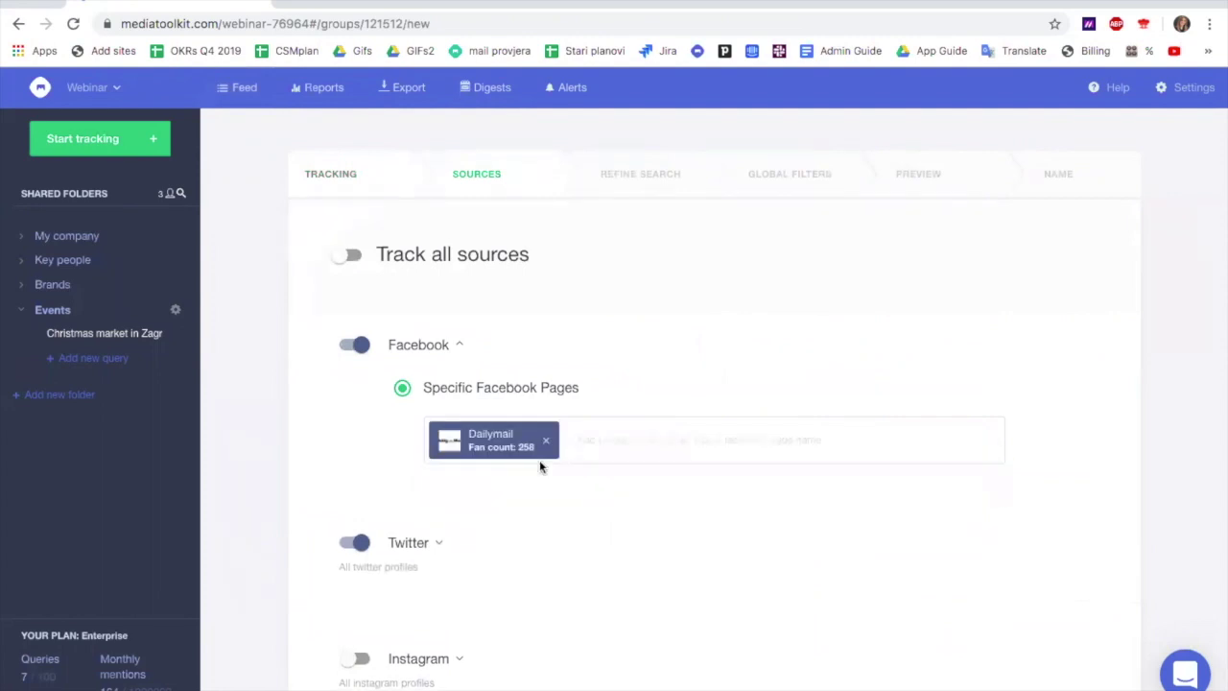
# Add the Daily Mail US (DailyMail) profile as a tracked Twitter source
pyautogui.scroll(-2, 508, 465)
pyautogui.click(438, 473)
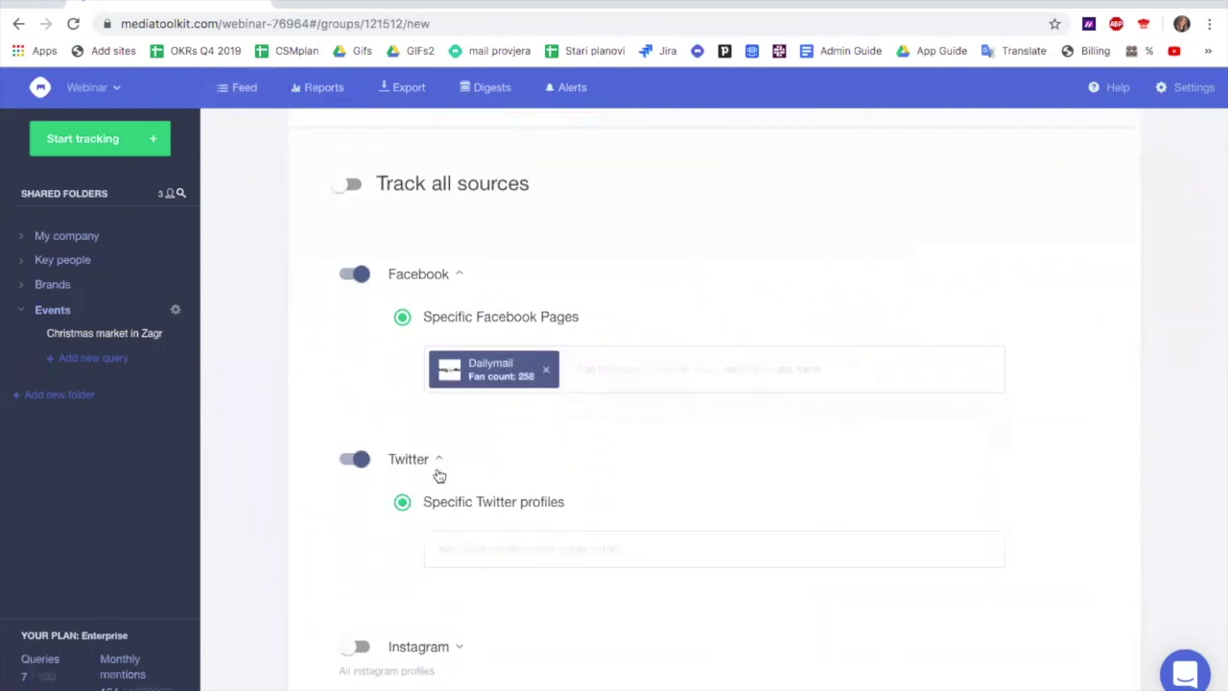
pyautogui.click(468, 547)
pyautogui.write('daily mail')
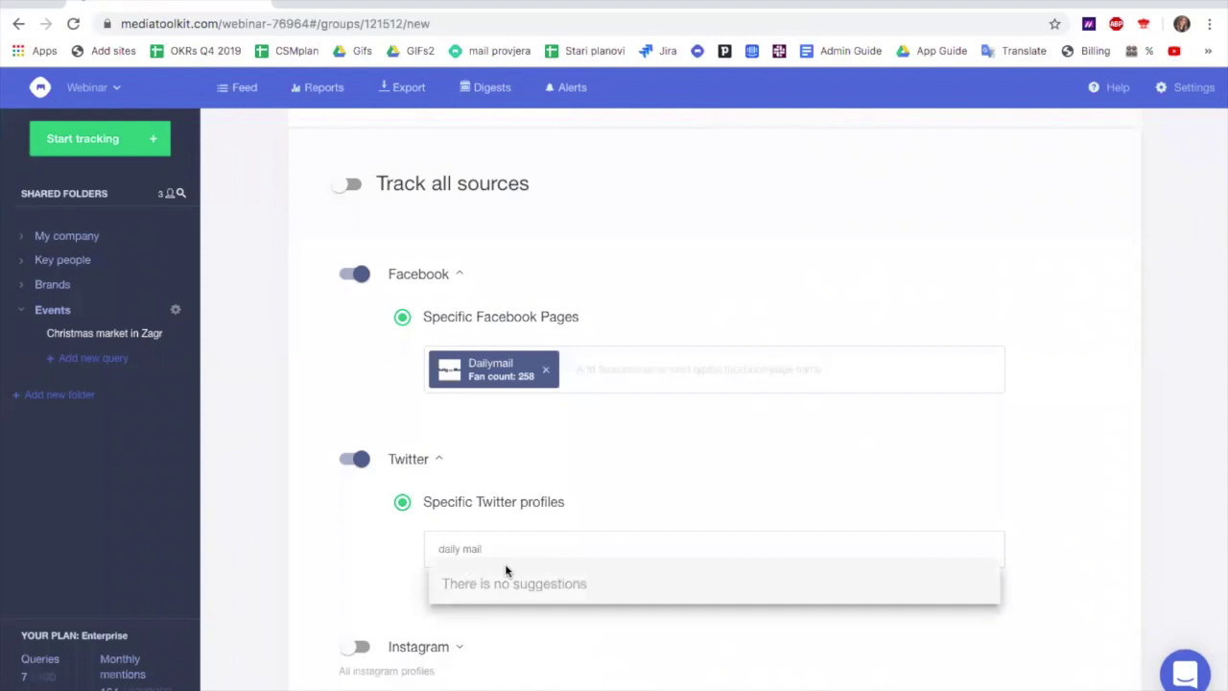
pyautogui.press('BackSpace')
pyautogui.press('BackSpace')
pyautogui.press('BackSpace')
pyautogui.press('BackSpace')
pyautogui.write('mail')
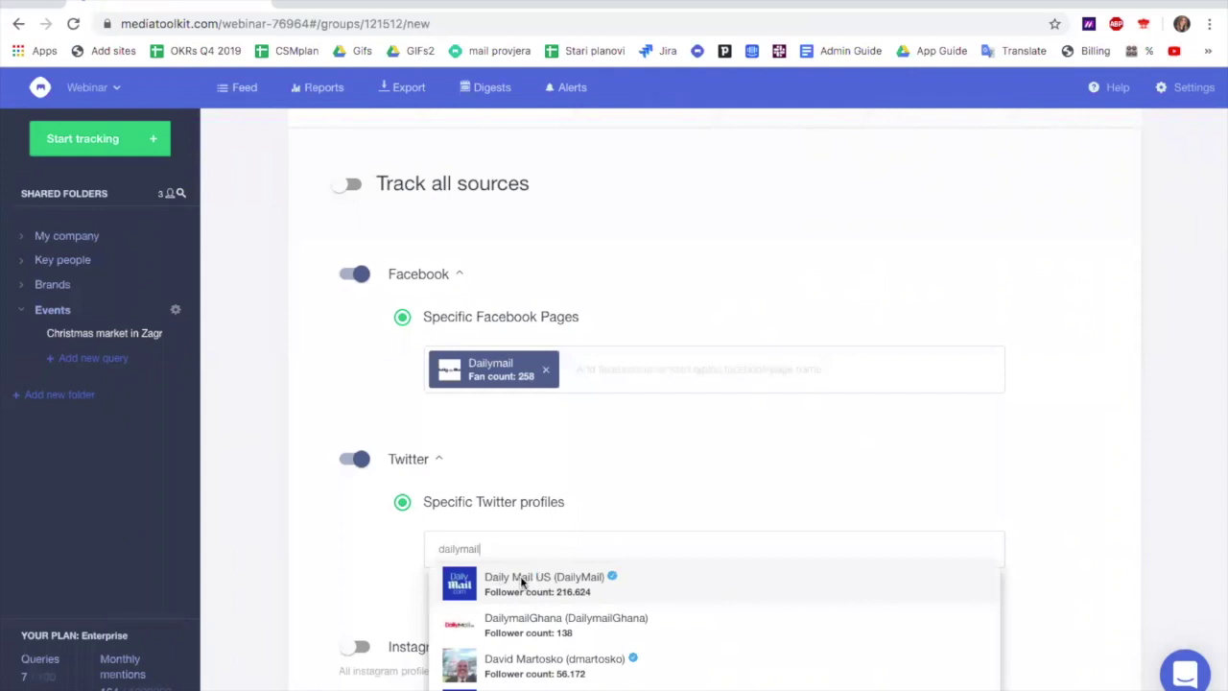
pyautogui.click(538, 581)
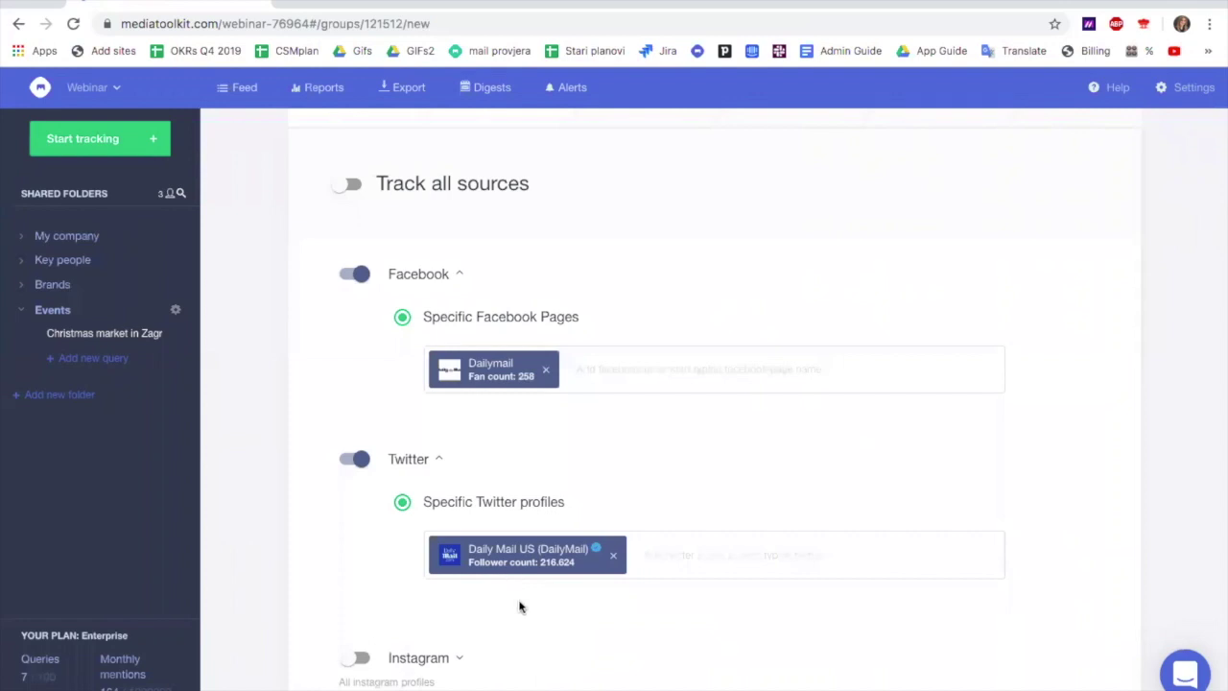
pyautogui.scroll(-2, 540, 578)
# Turn on Instagram and add the dailymail profile
pyautogui.click(359, 497)
pyautogui.click(460, 495)
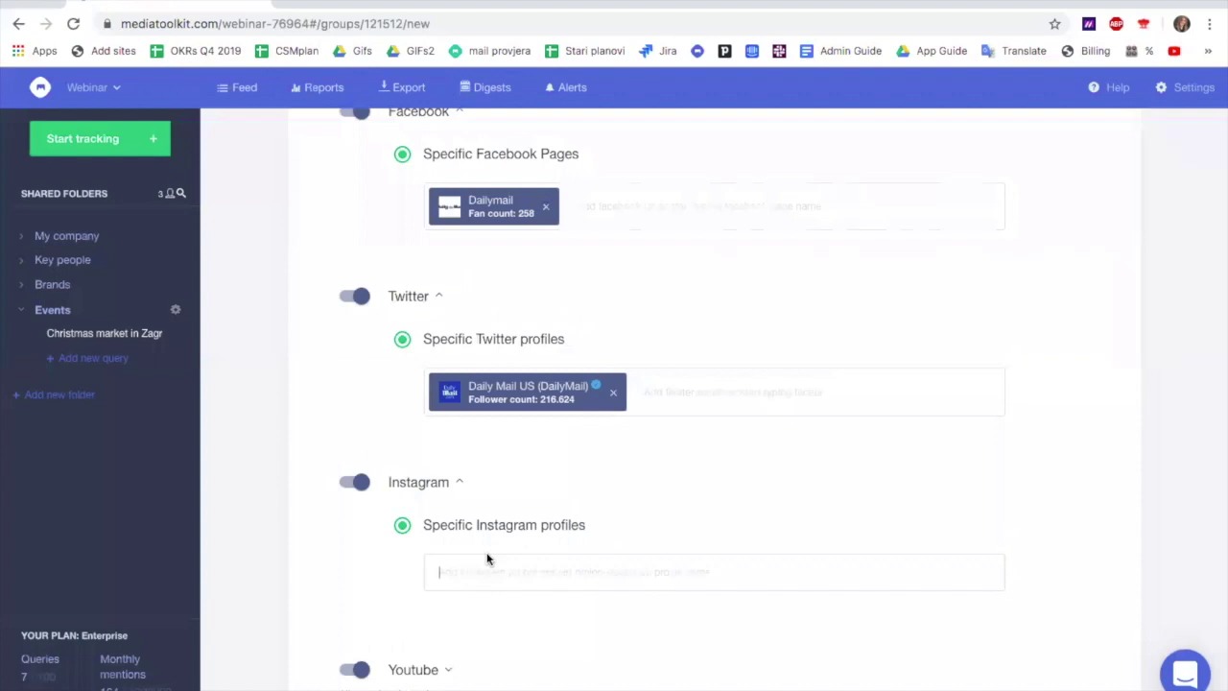
pyautogui.write('ly mail')
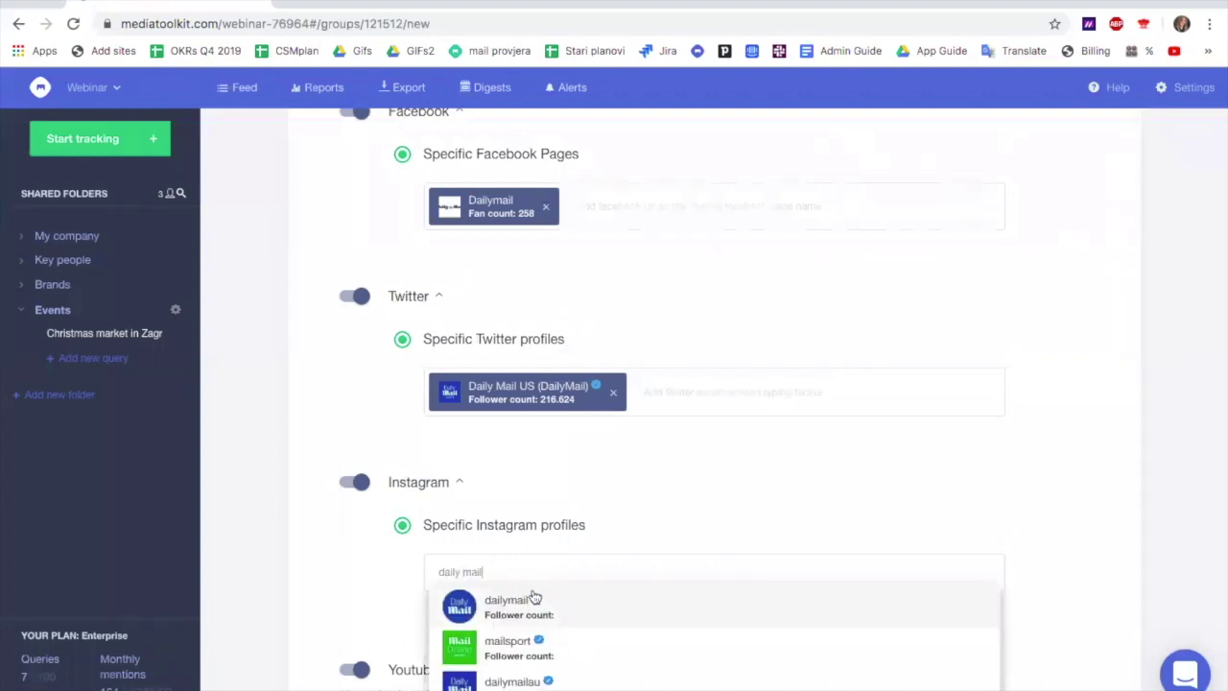
pyautogui.click(507, 604)
pyautogui.scroll(-3, 505, 598)
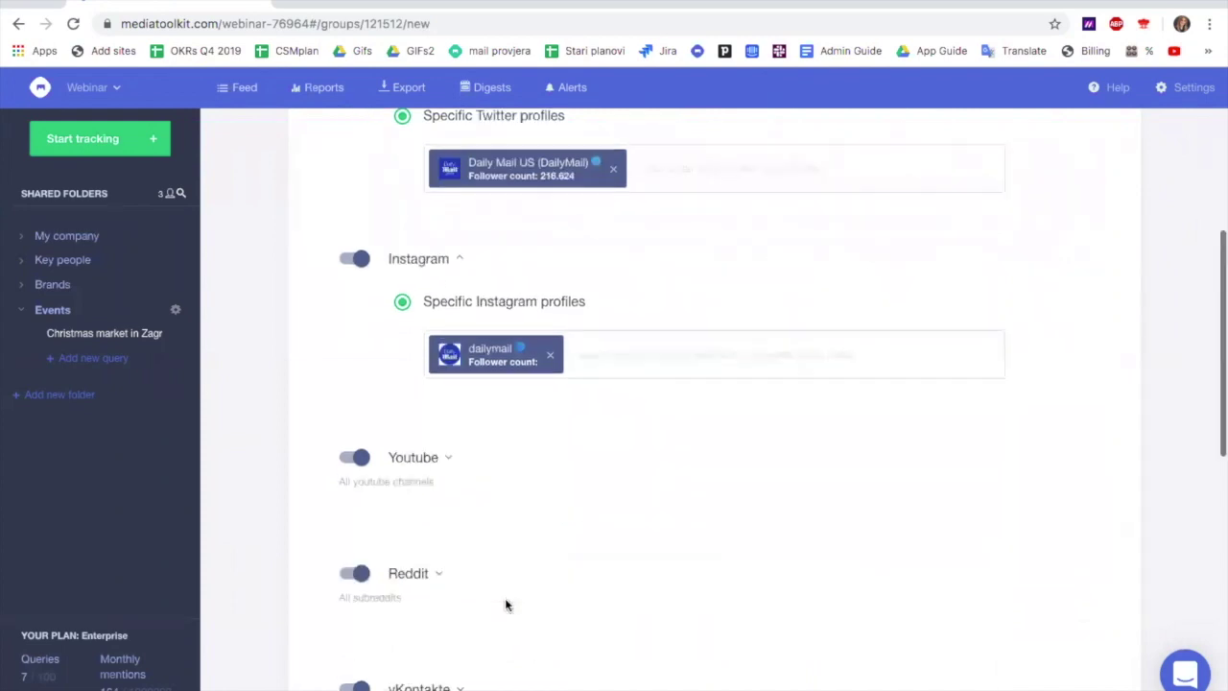
# Switch off Youtube, Reddit, vKontakte and Tripadvisor sources
pyautogui.click(346, 438)
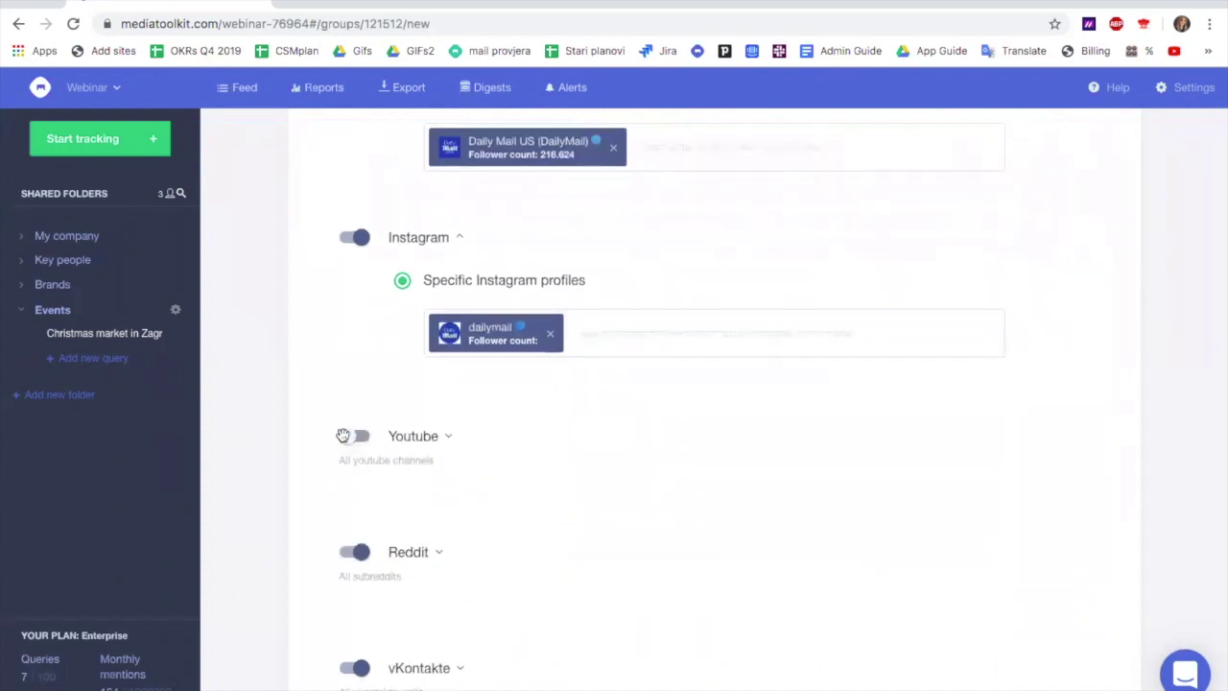
pyautogui.click(352, 551)
pyautogui.scroll(-3, 352, 551)
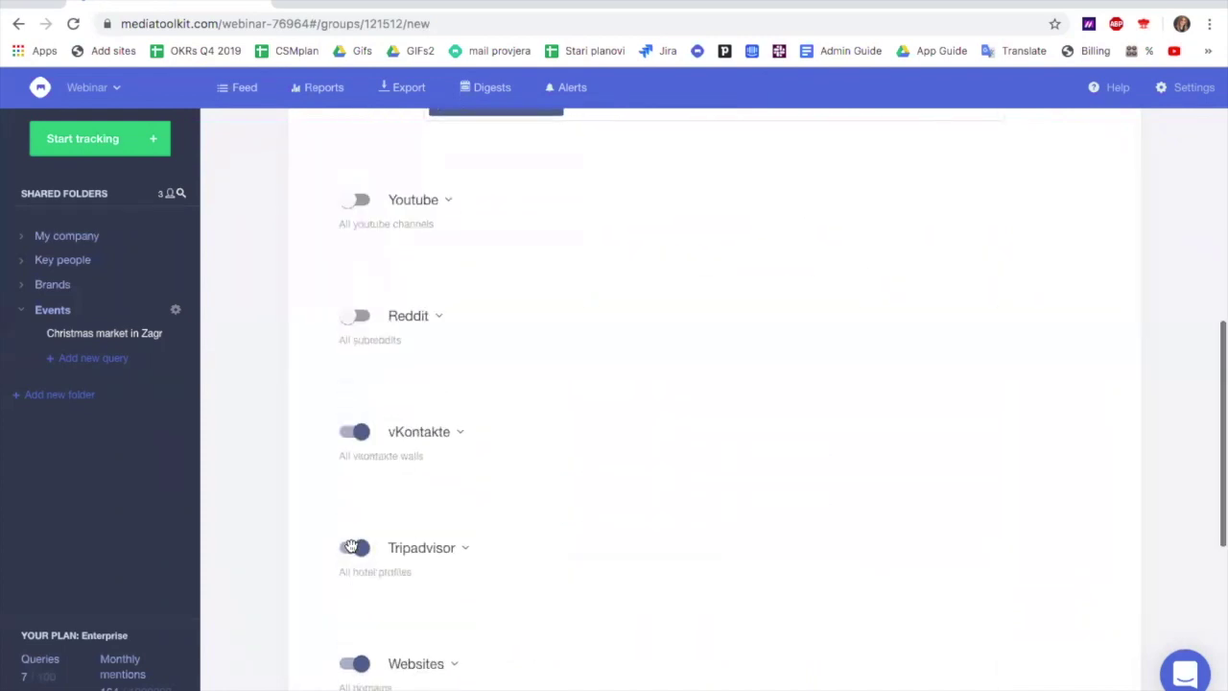
pyautogui.click(354, 423)
pyautogui.click(351, 533)
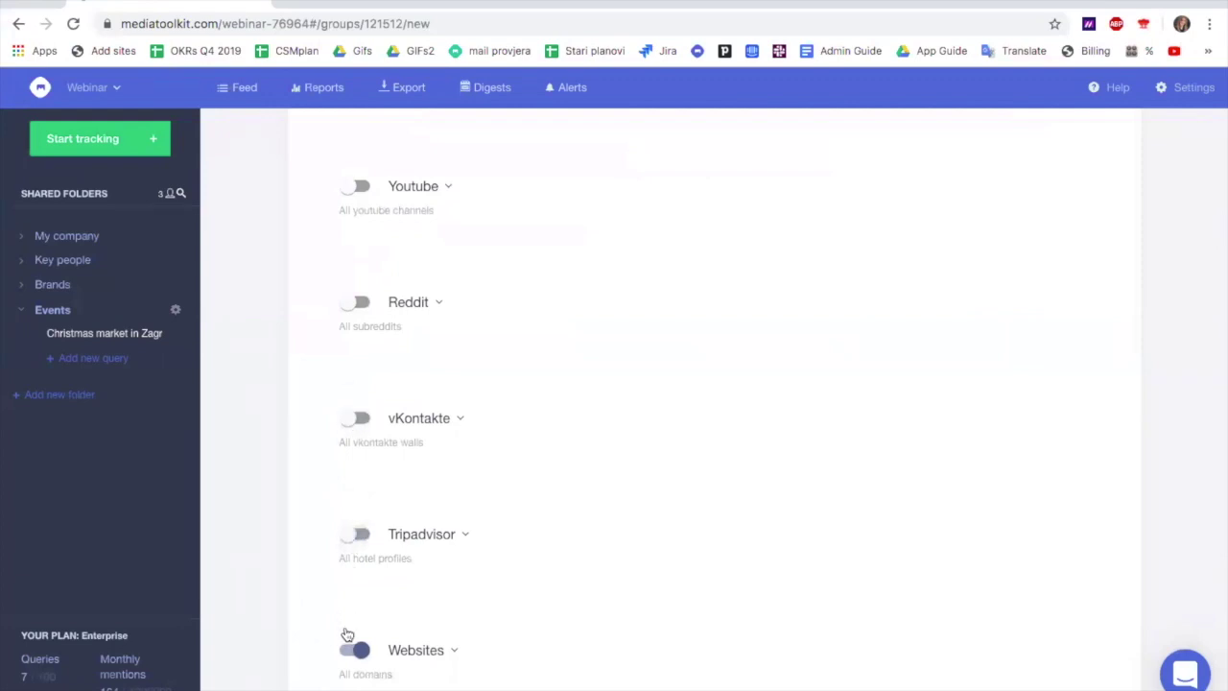
# Add dailymail.co.uk as a tracked website under Websites
pyautogui.click(459, 648)
pyautogui.scroll(-2, 460, 646)
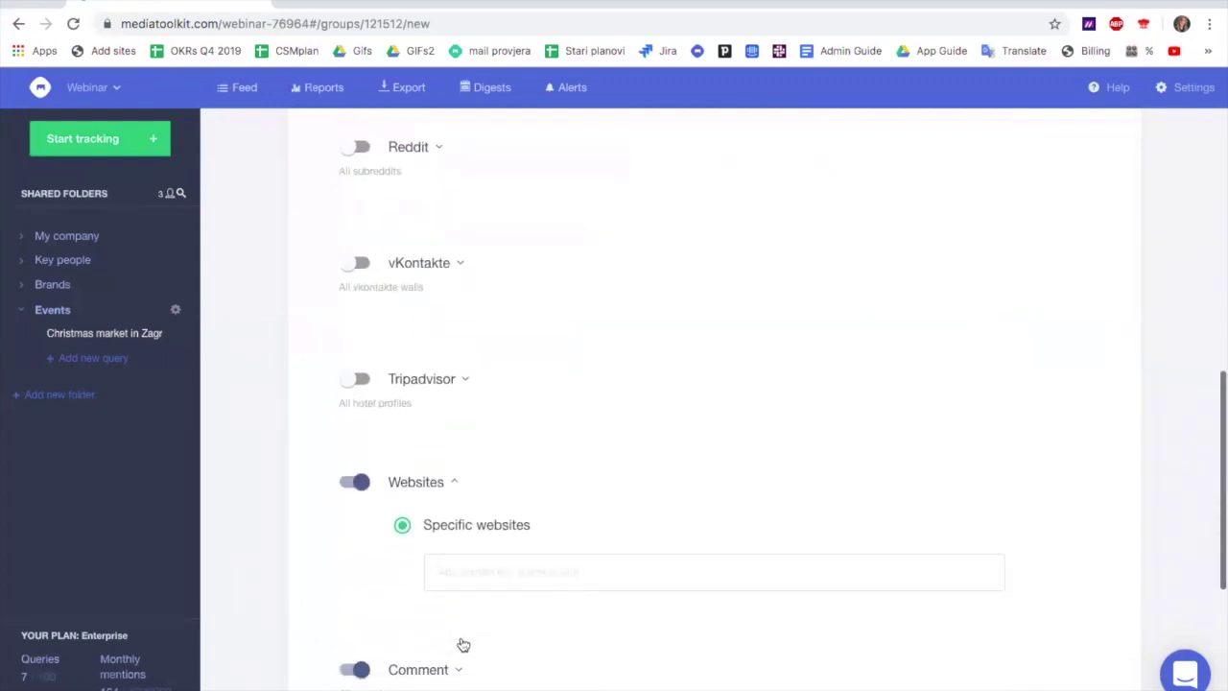
pyautogui.click(458, 570)
pyautogui.write('dallymail.co.')
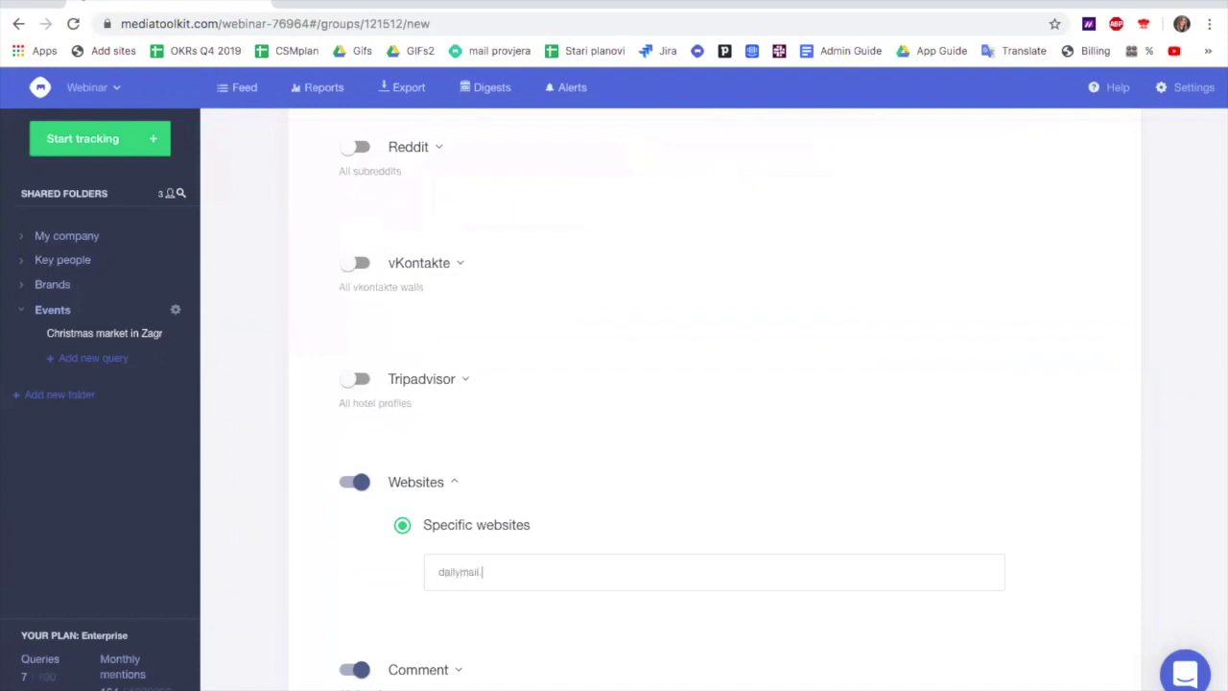
pyautogui.write('uk')
pyautogui.press('Return')
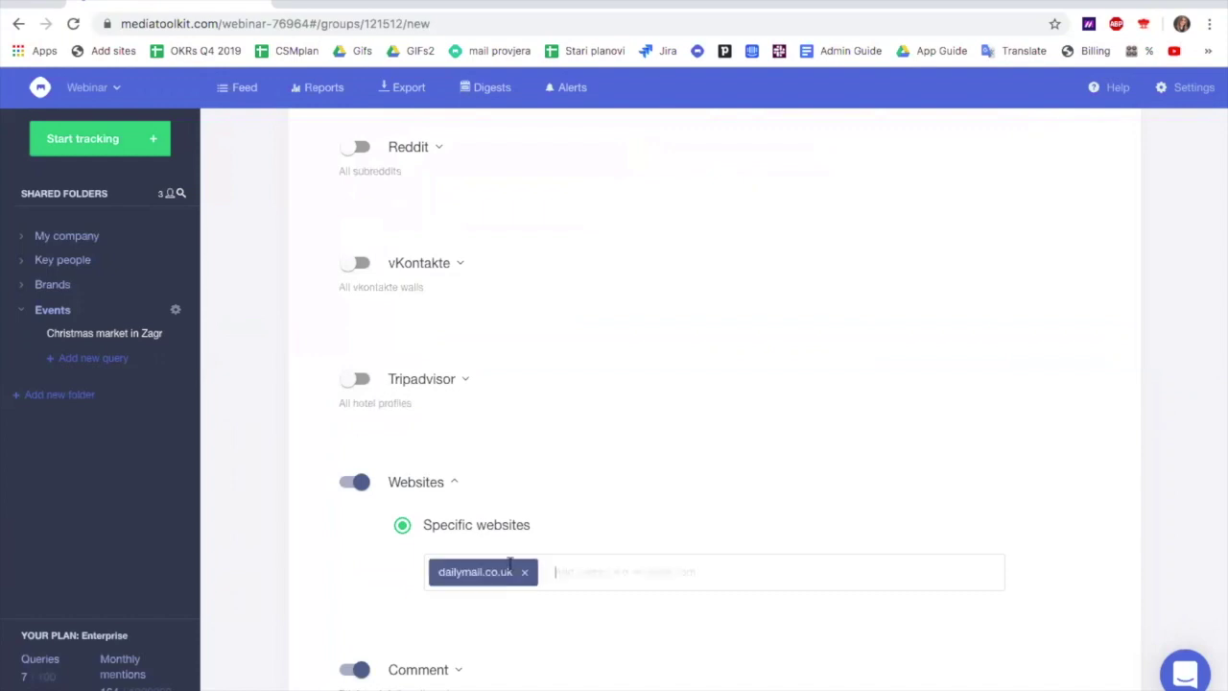
# Switch off Comment and Forum sources and continue to the Refine search step
pyautogui.scroll(-2, 568, 540)
pyautogui.click(355, 476)
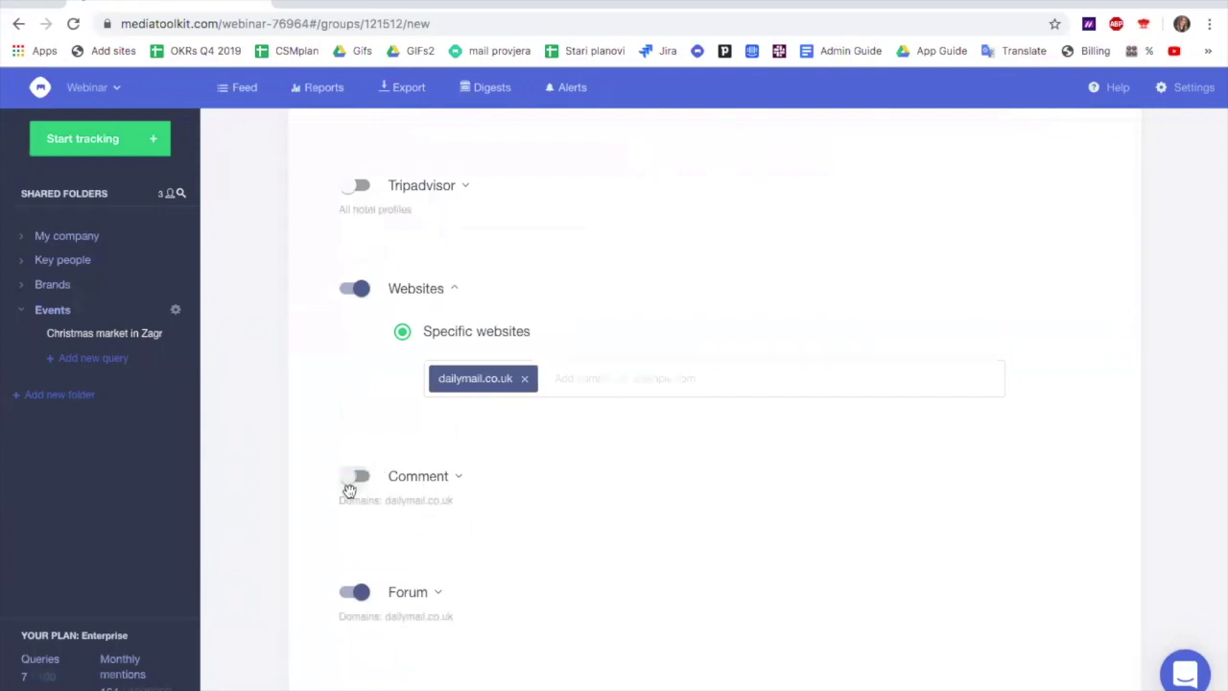
pyautogui.click(347, 592)
pyautogui.scroll(4, 782, 555)
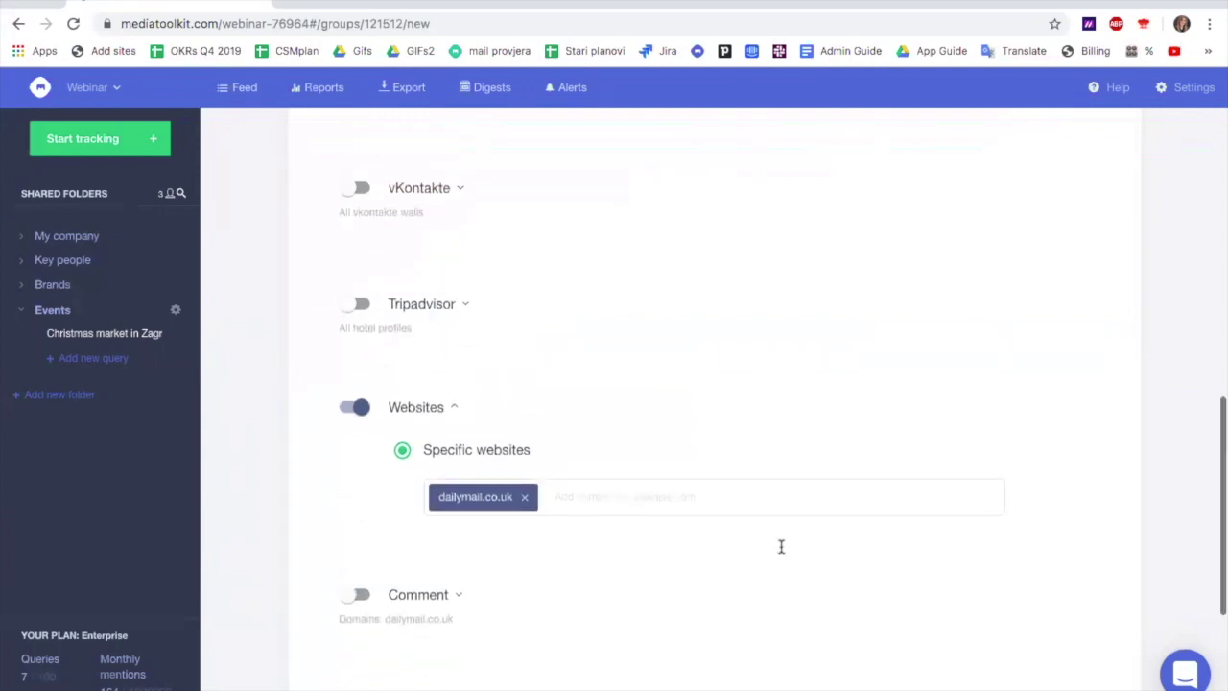
pyautogui.scroll(10, 782, 555)
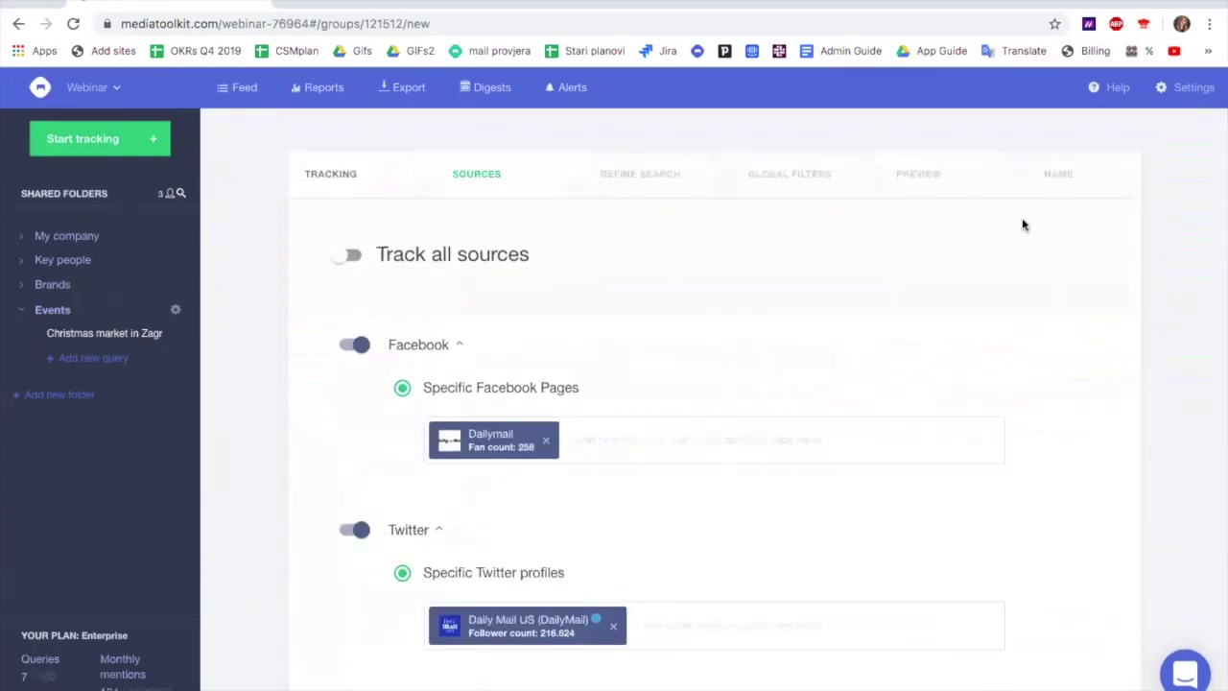
pyautogui.click(650, 169)
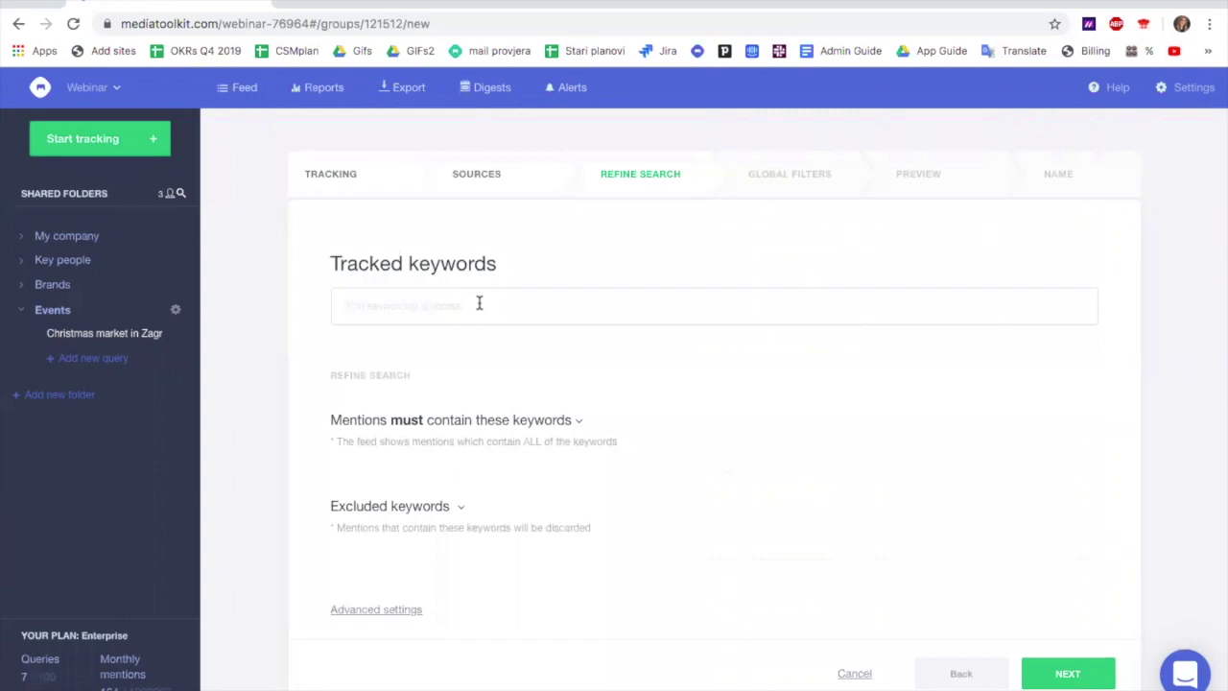
# Add zagreb as a tracked keyword
pyautogui.click(479, 304)
pyautogui.write('zagreb')
pyautogui.press('Return')
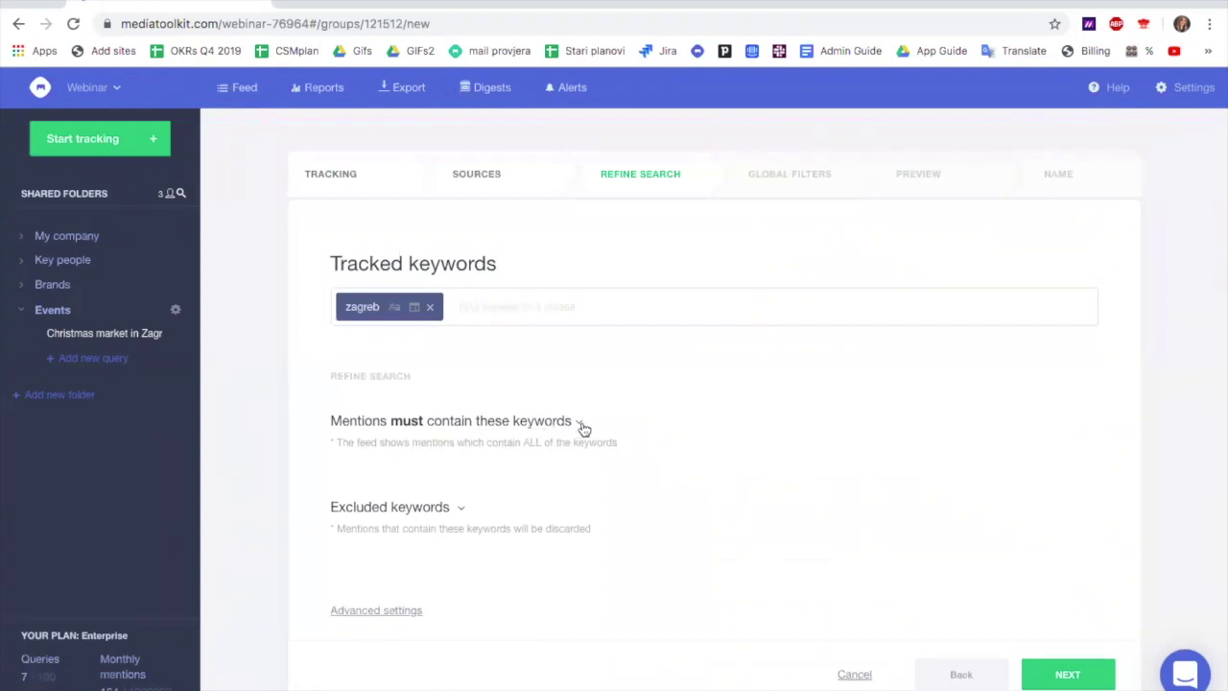
# Require mentions to also contain the keyword 'christmas market'
pyautogui.click(579, 423)
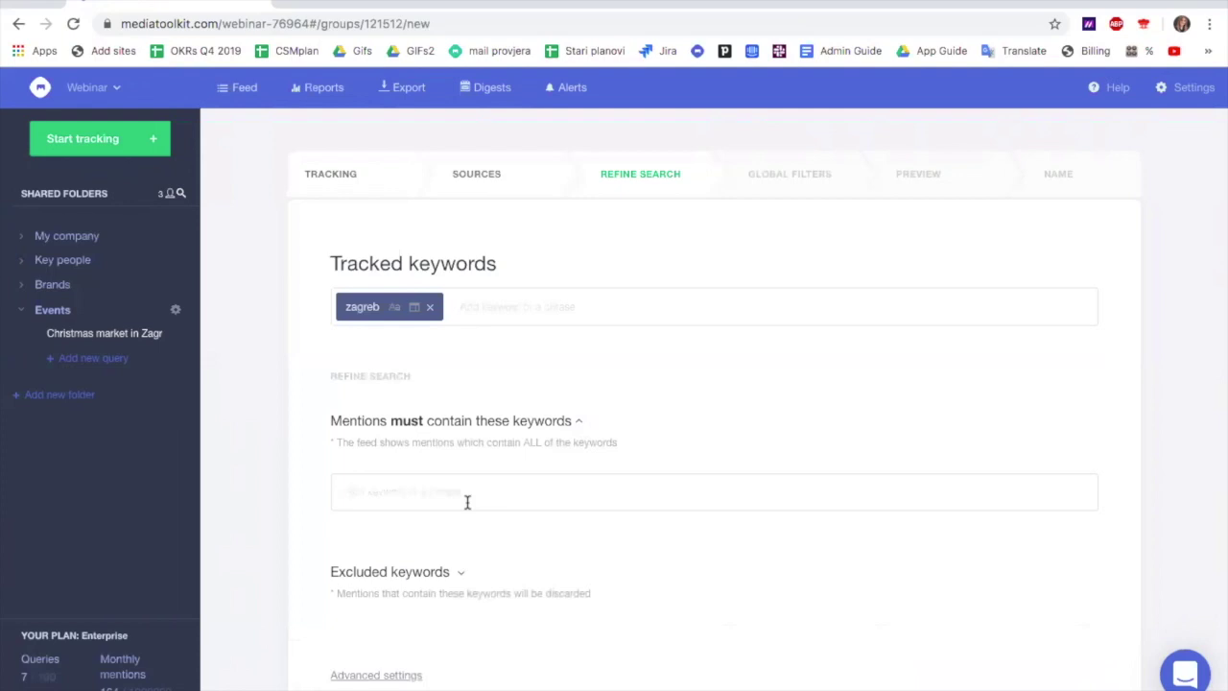
pyautogui.write('christmas market')
pyautogui.press('Return')
pyautogui.scroll(-2, 633, 487)
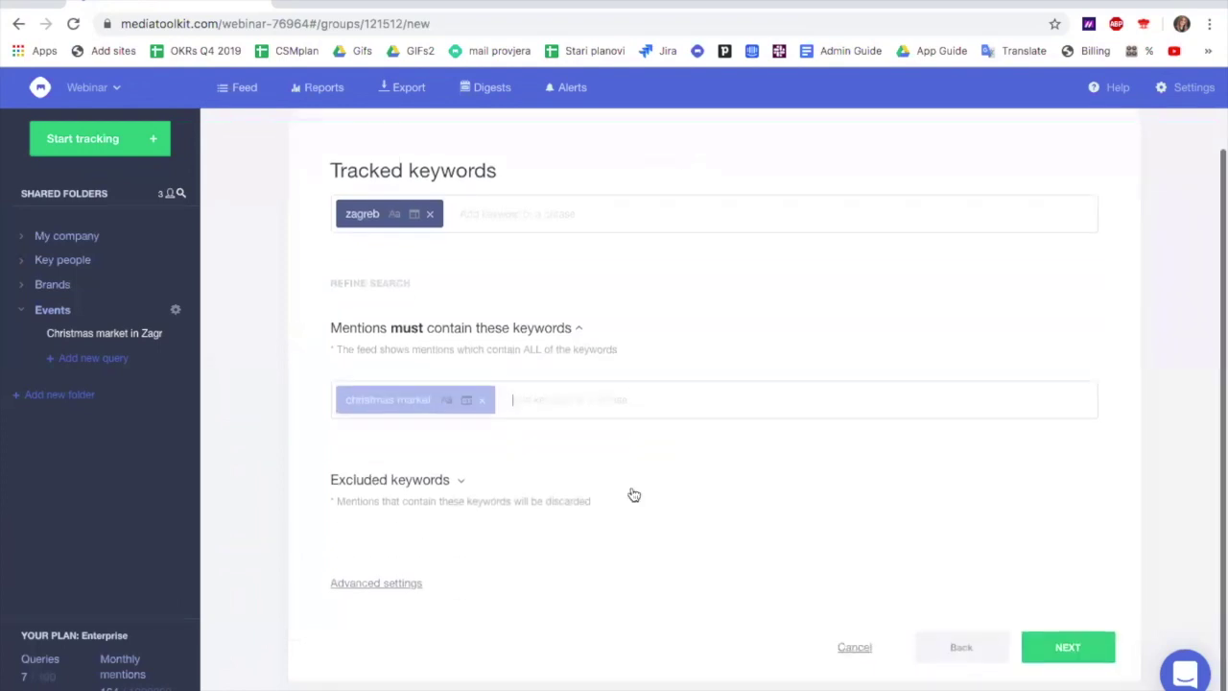
pyautogui.scroll(2, 633, 487)
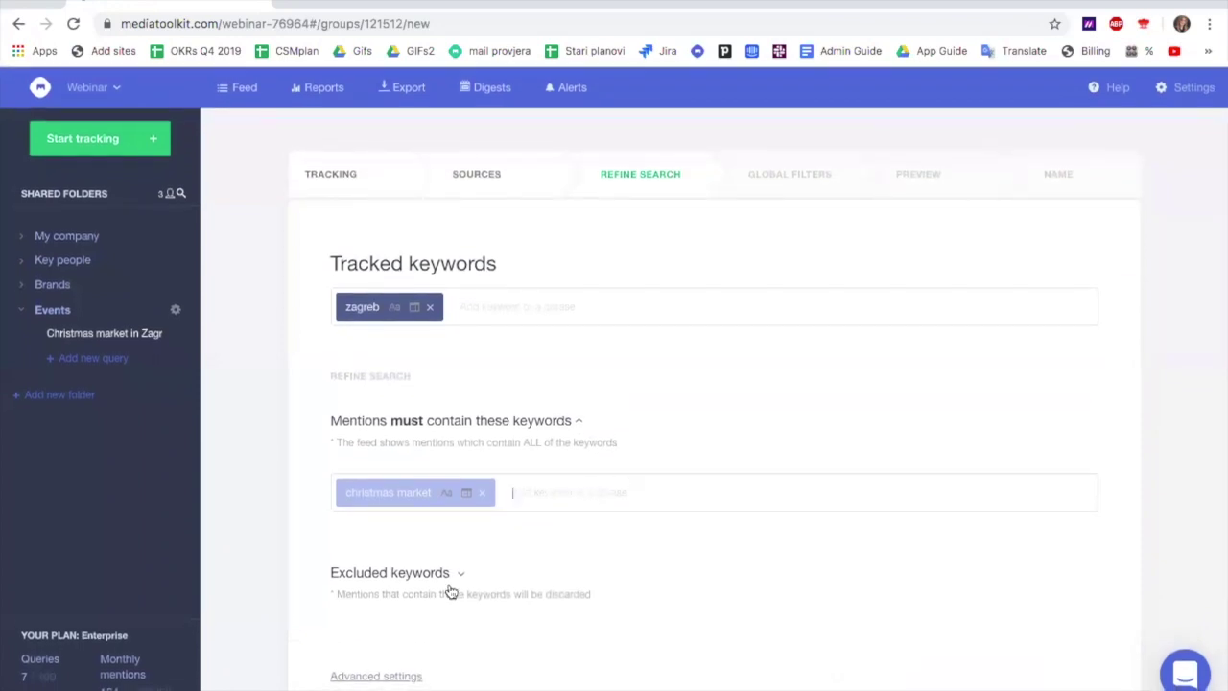
# Look over Global filters and the preview of sample Zagreb Christmas market articles, then reach the Name step
pyautogui.click(789, 170)
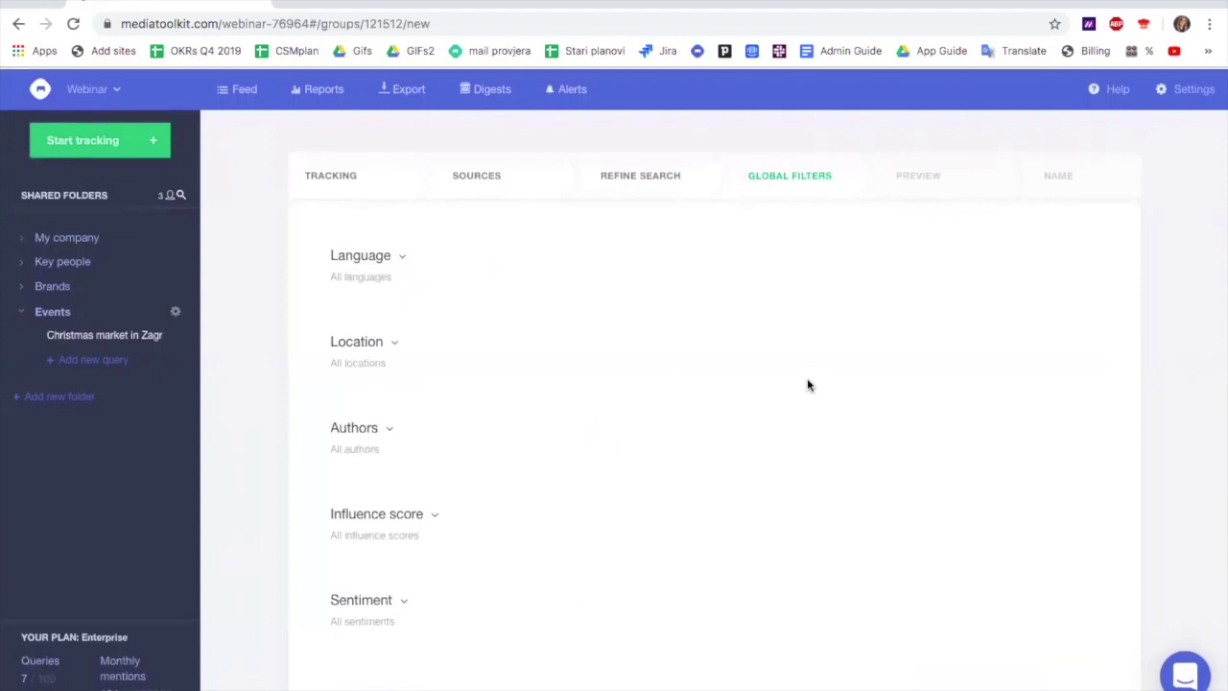
pyautogui.scroll(-2, 807, 385)
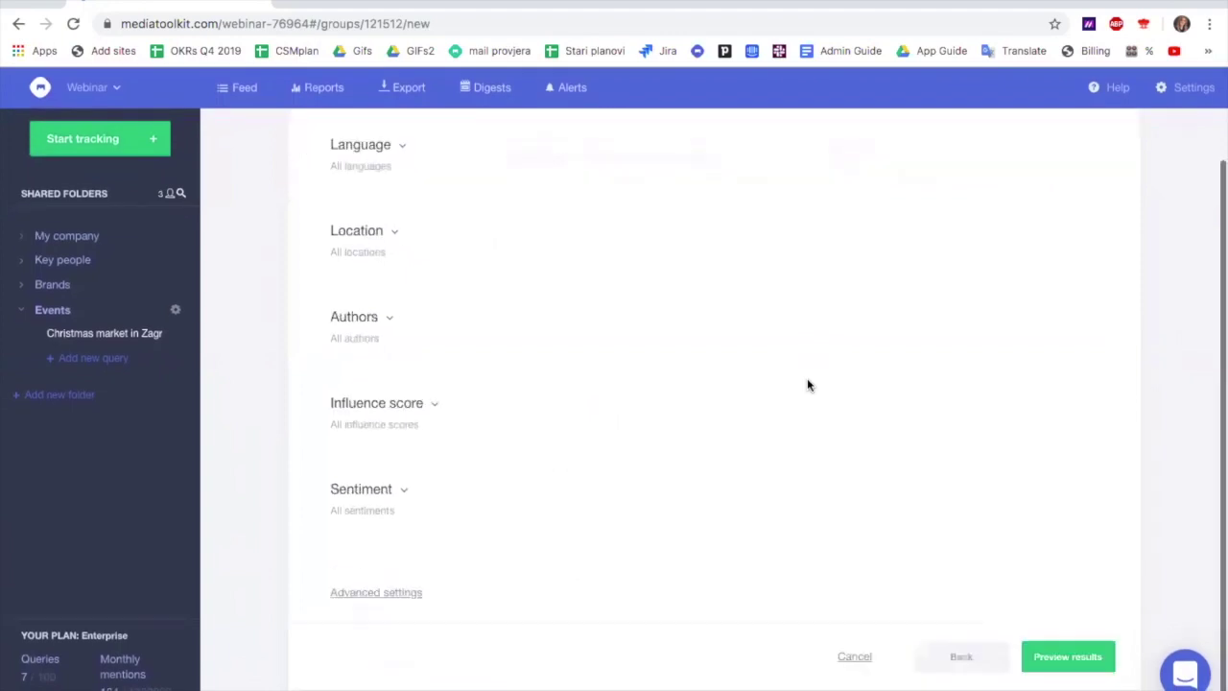
pyautogui.scroll(2, 806, 384)
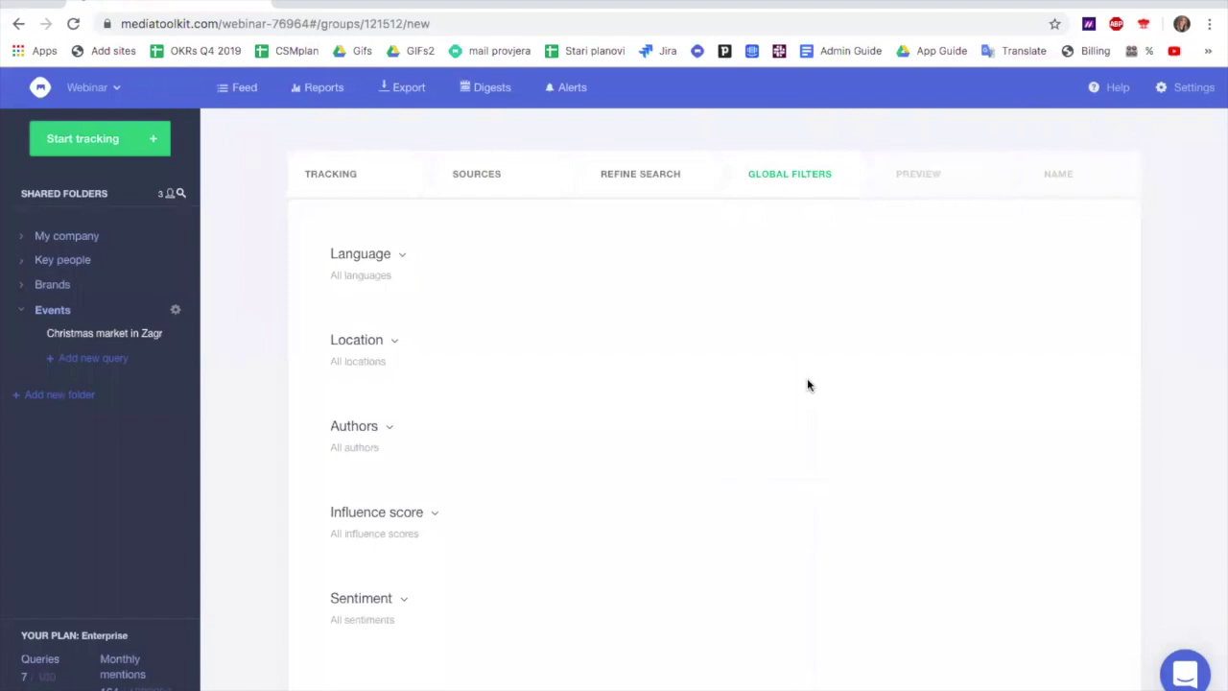
pyautogui.click(953, 187)
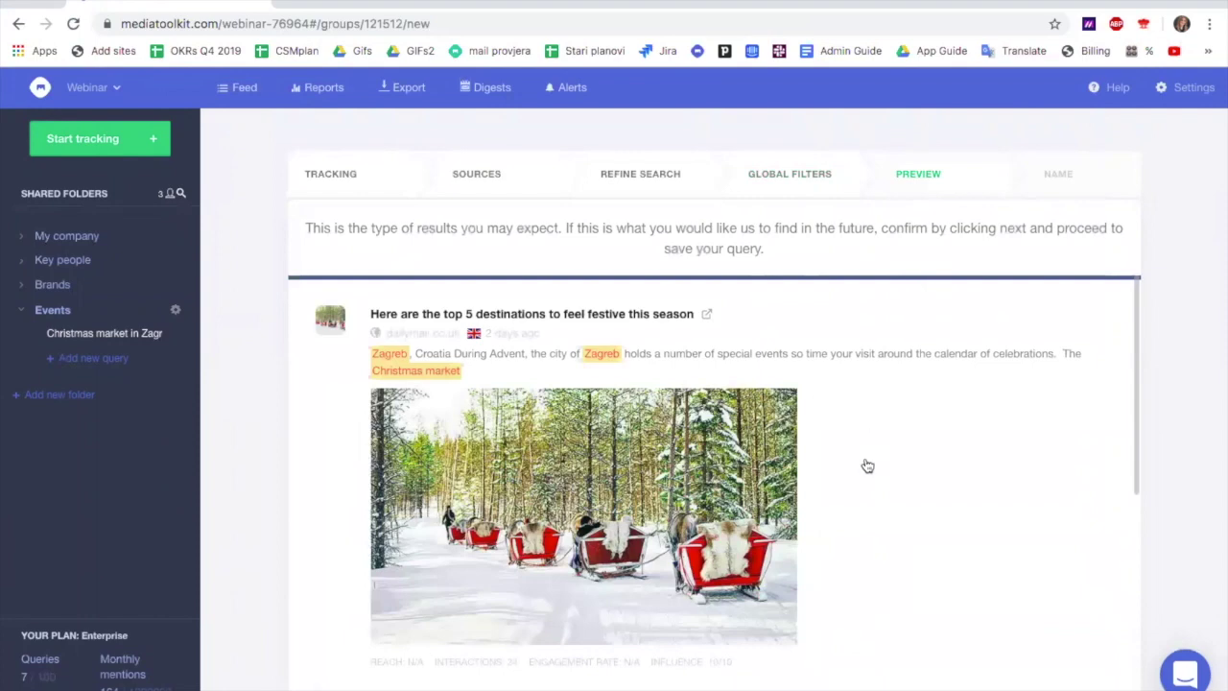
pyautogui.scroll(-5, 867, 465)
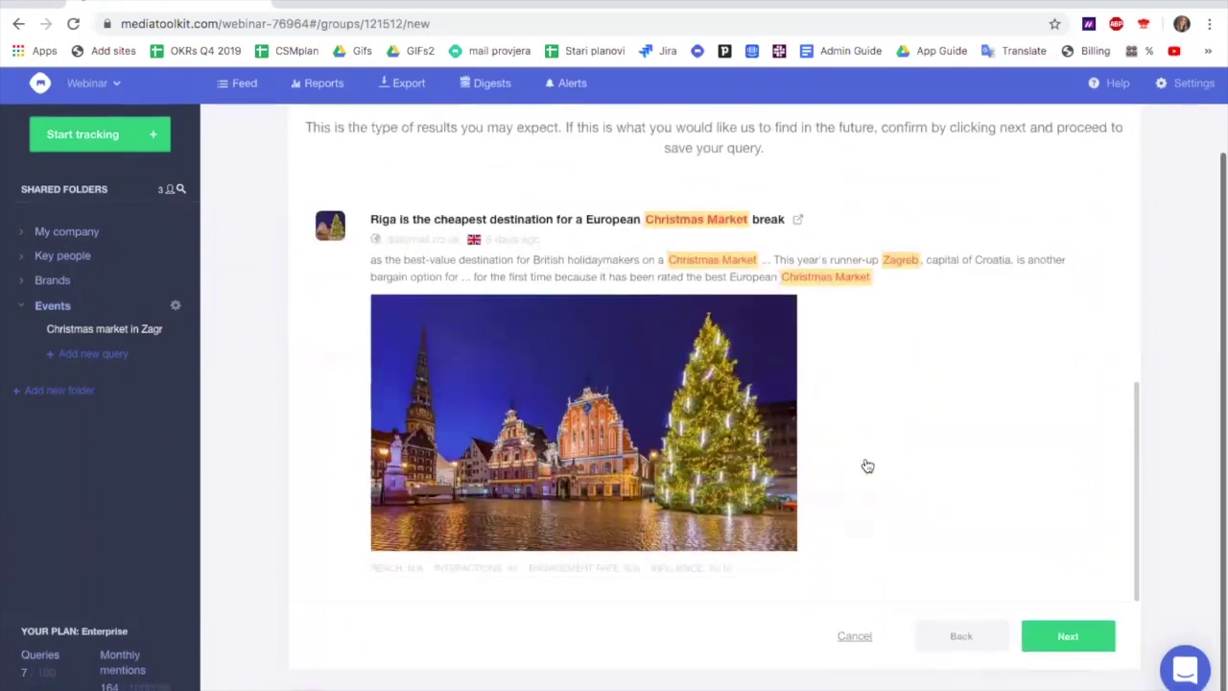
pyautogui.scroll(5, 867, 465)
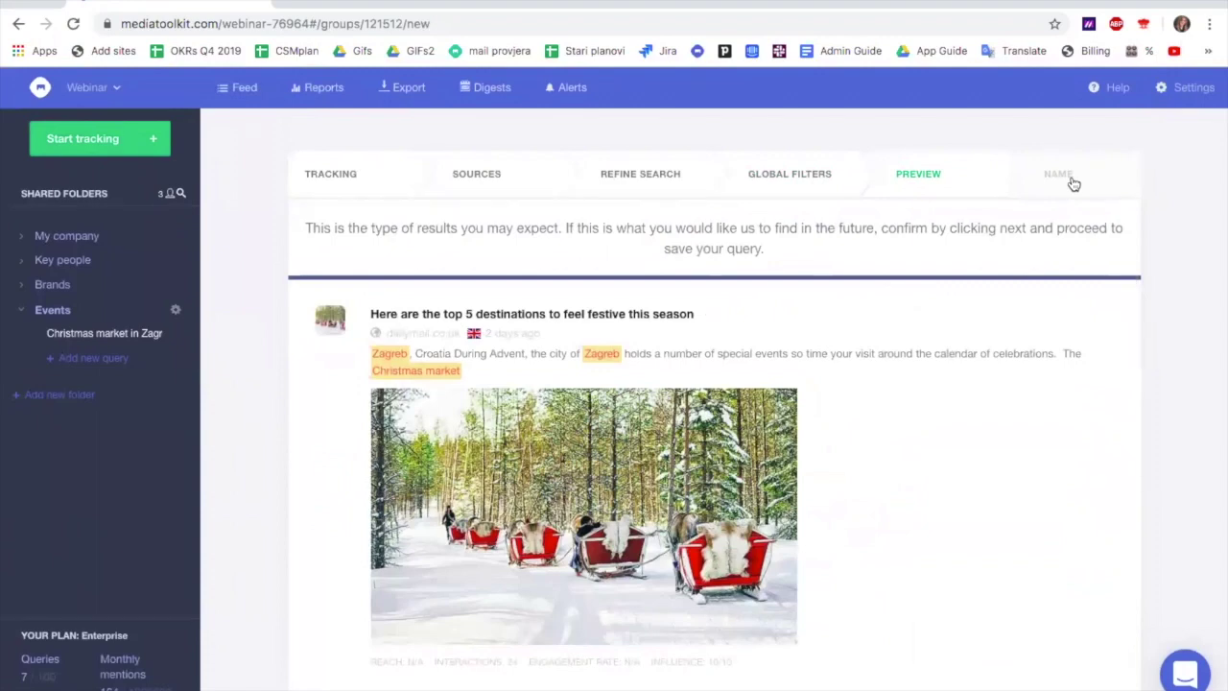
pyautogui.click(1058, 176)
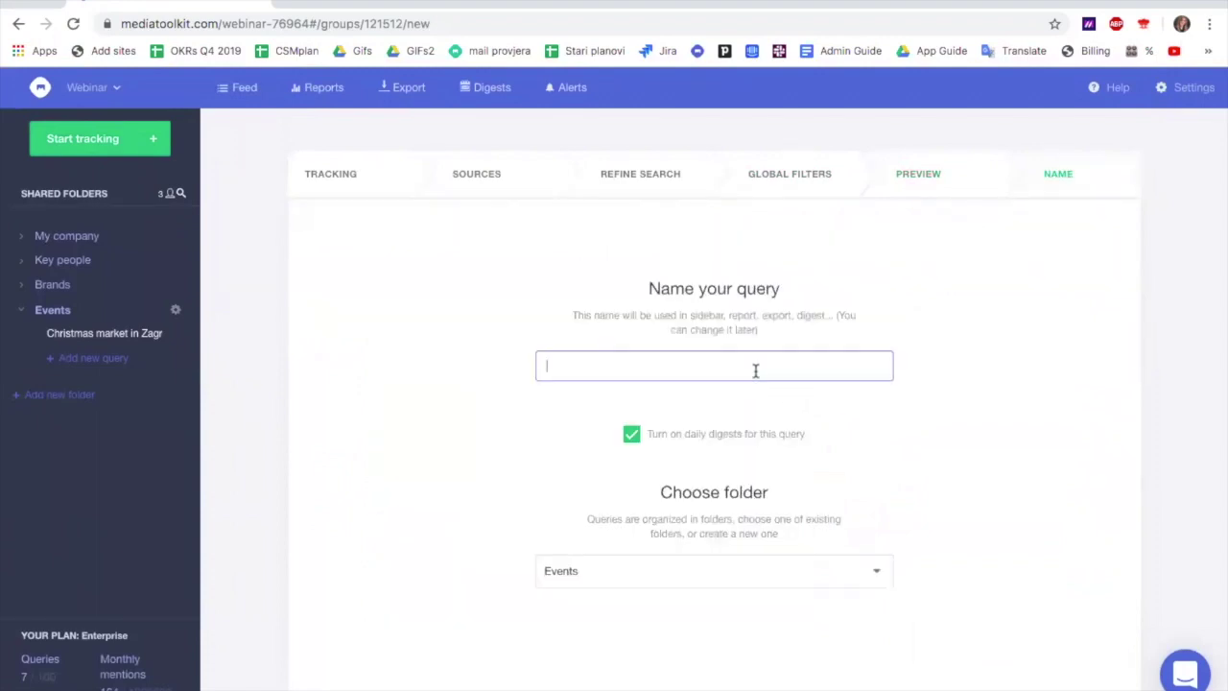
# Name the query 'Dailymail.co.uk', keep it in Events with daily digests on, and save it
pyautogui.write('Dailymail.co.uk')
pyautogui.moveTo(692, 441)
pyautogui.scroll(-1, 869, 447)
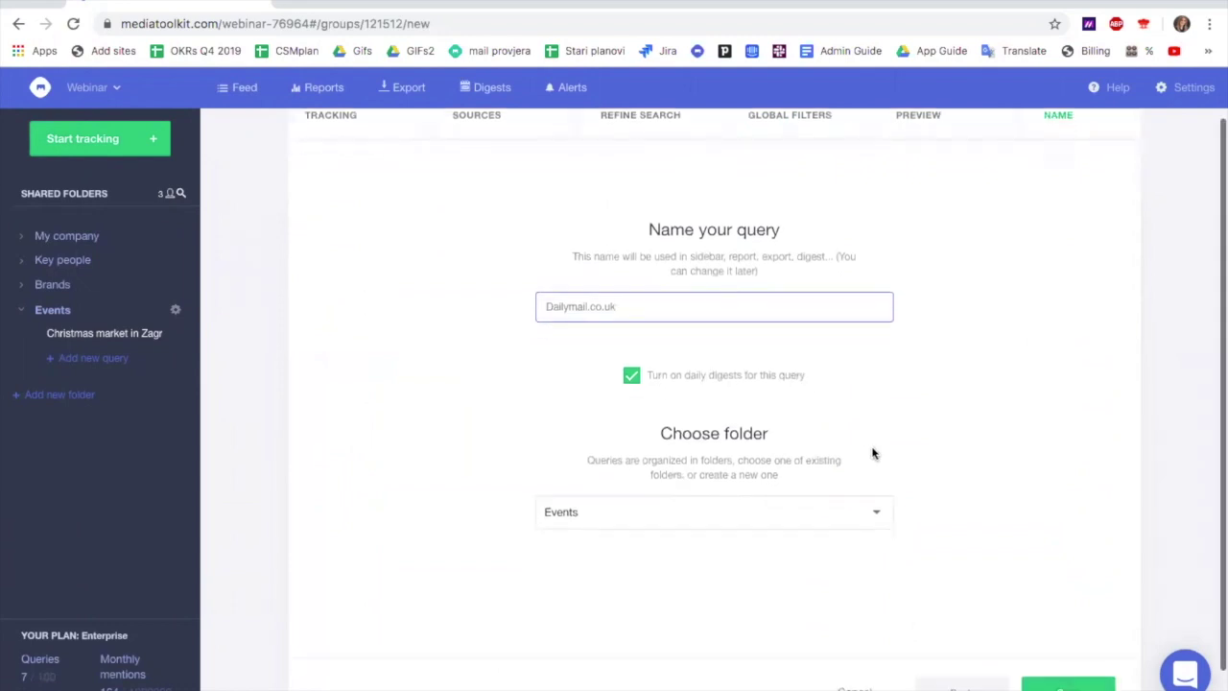
pyautogui.click(1053, 686)
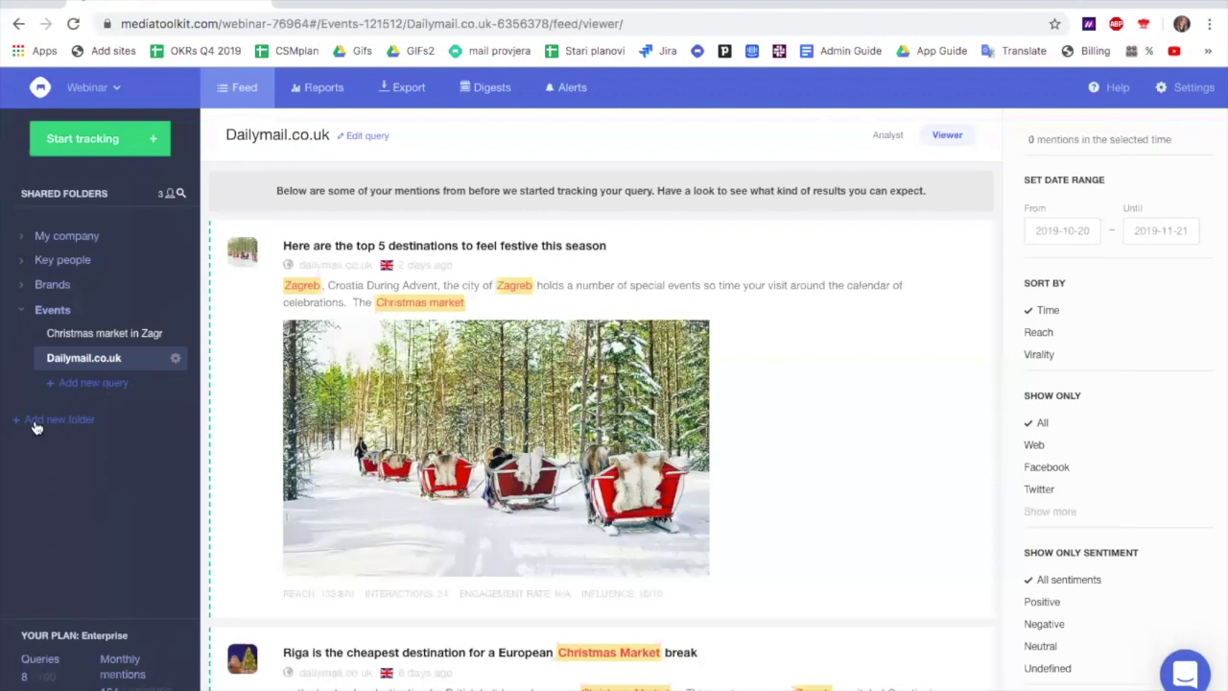
# Choose '+ Add new folder' in the sidebar to begin a new shared folder
pyautogui.click(67, 422)
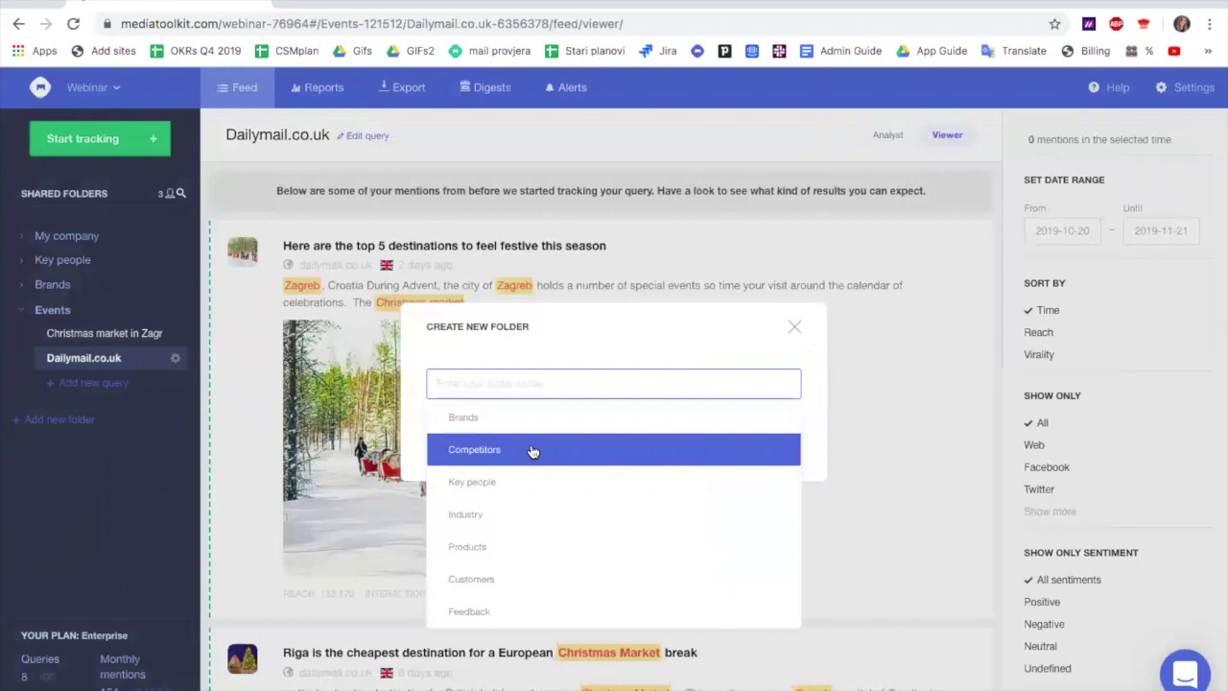
# Create a shared folder named 'Competitors' using the suggested folder name
pyautogui.click(480, 451)
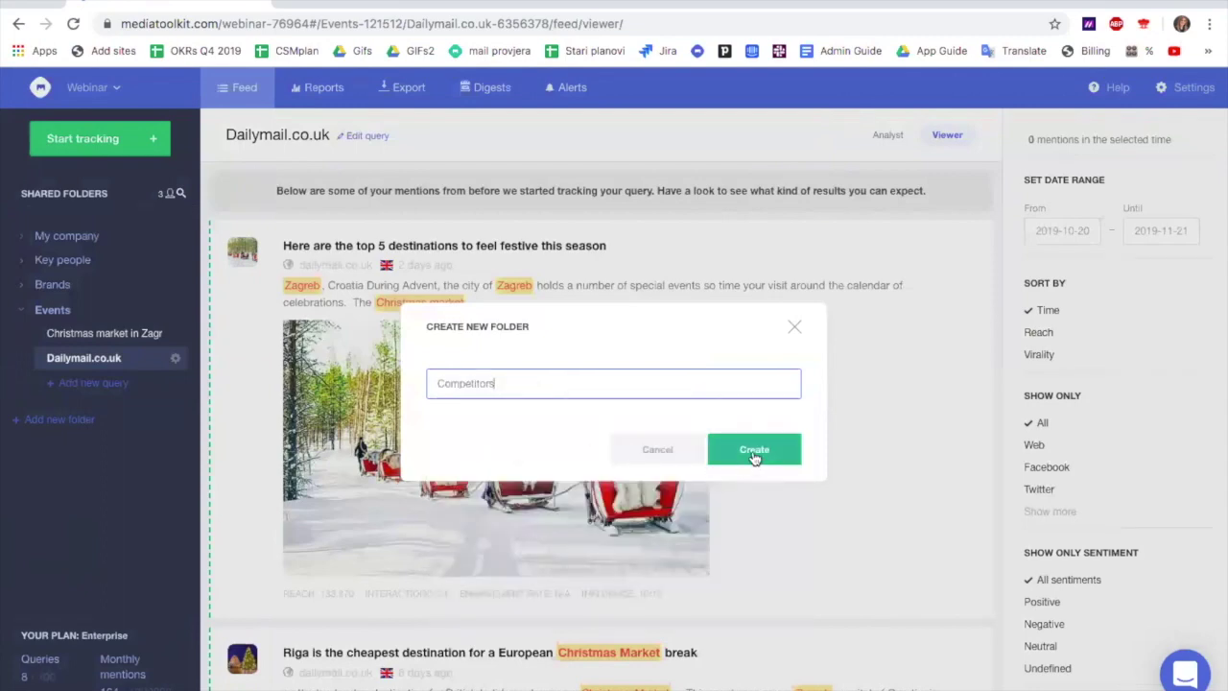
pyautogui.click(753, 451)
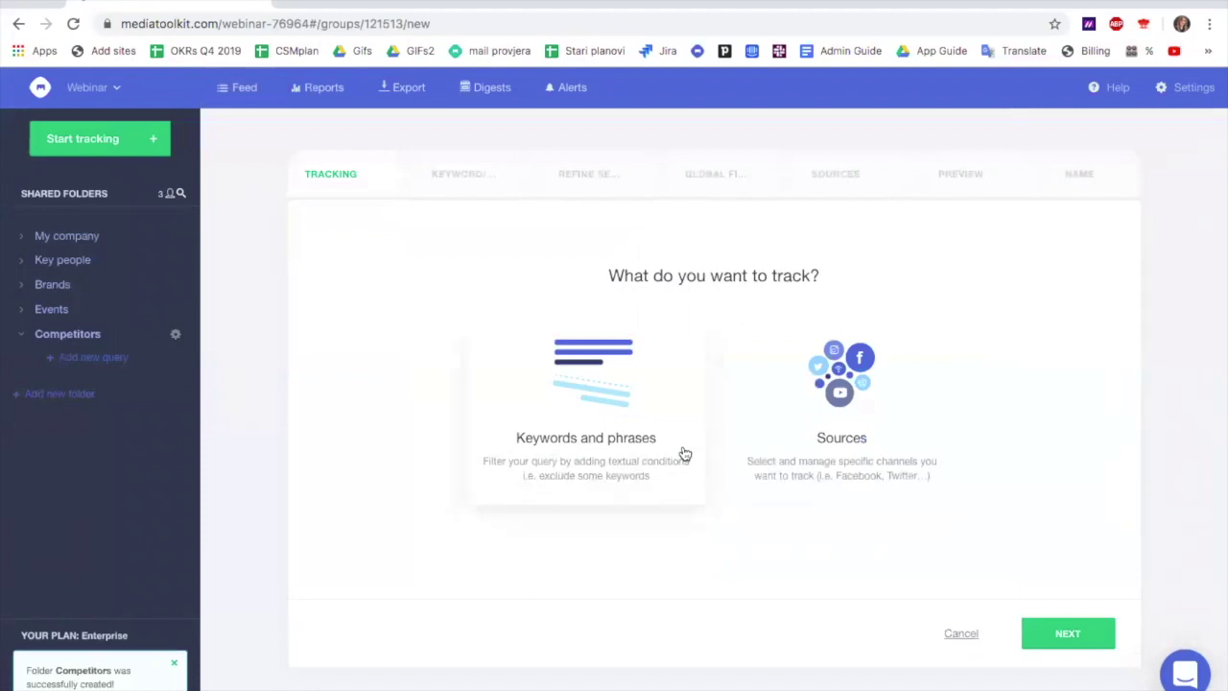
# Choose 'Keywords and phrases', skip ahead to Refine Search, and switch to Advanced keywords
pyautogui.click(599, 416)
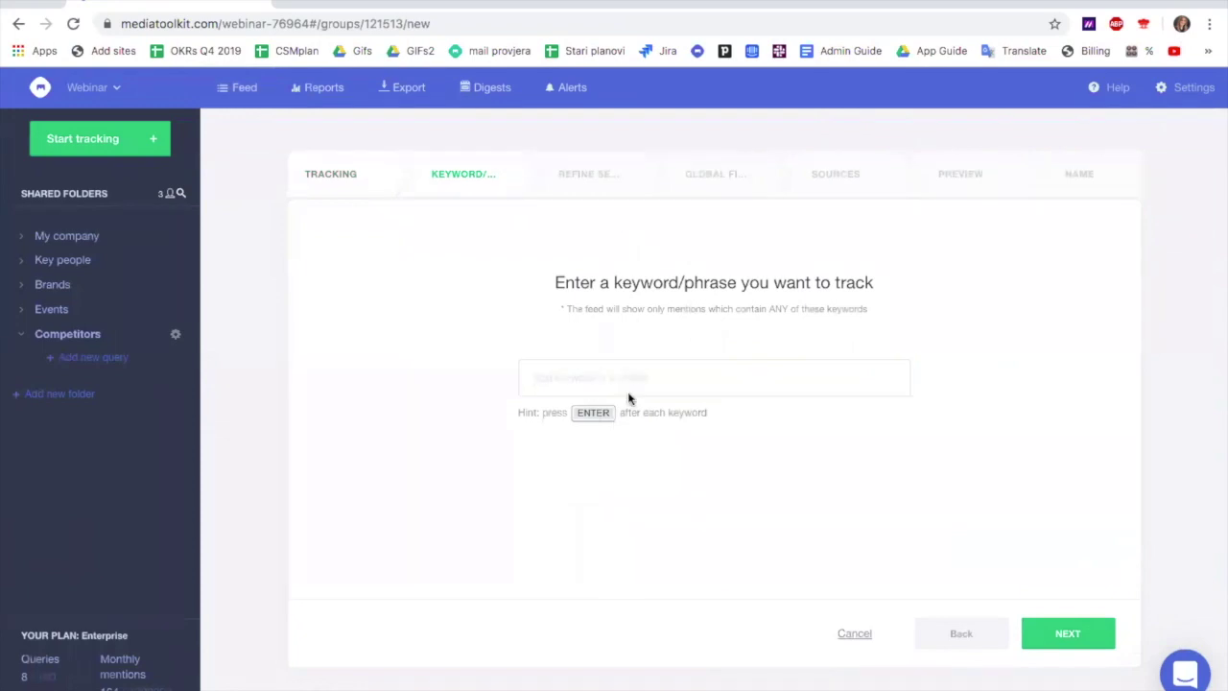
pyautogui.click(693, 169)
pyautogui.click(587, 173)
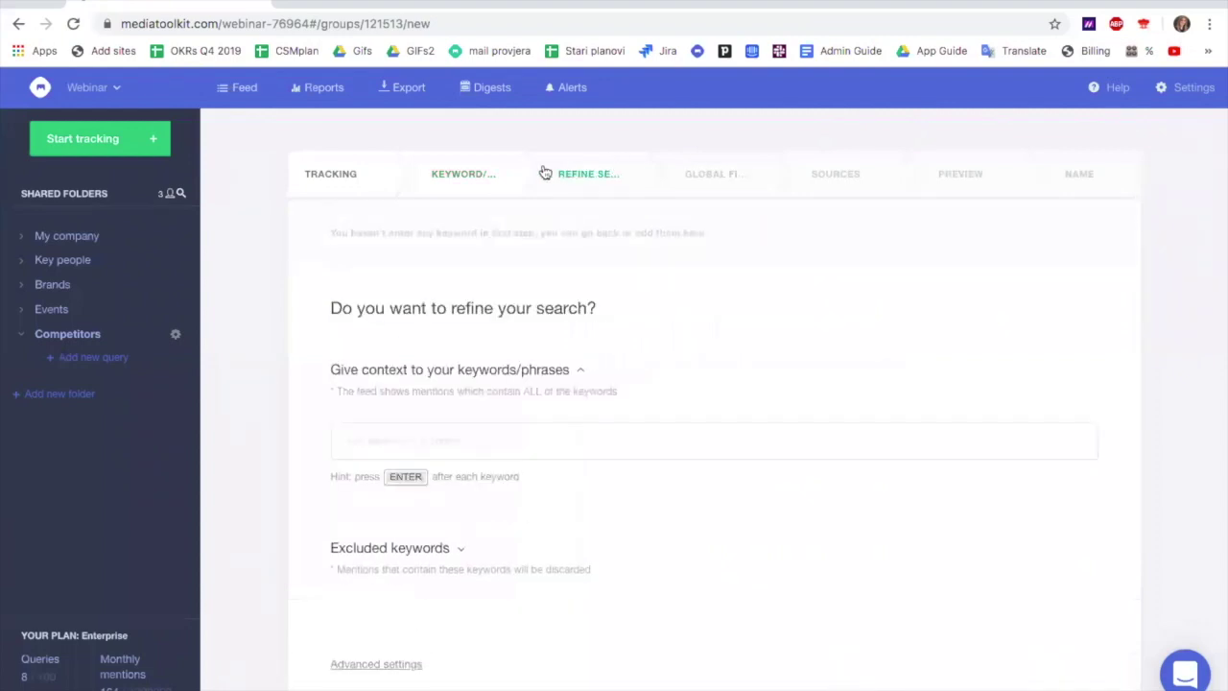
pyautogui.click(376, 666)
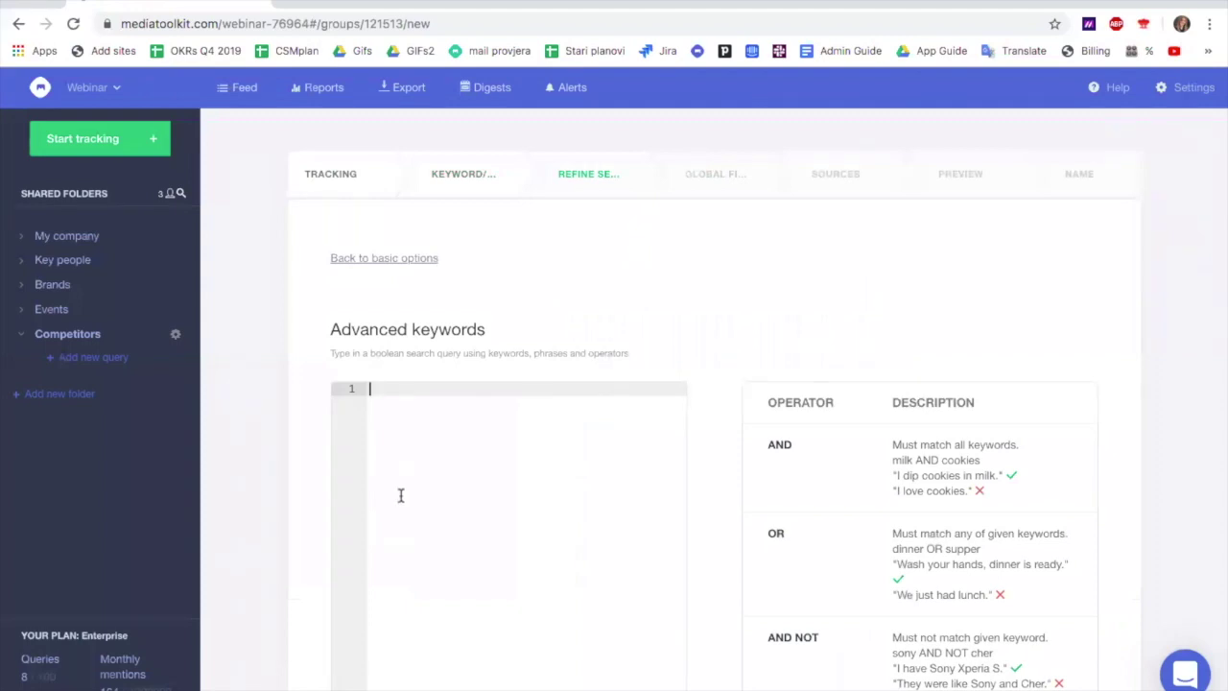
# Enter '(LG OR iphone OR huawei) AND (' in the Advanced keywords editor
pyautogui.write('LG AND')
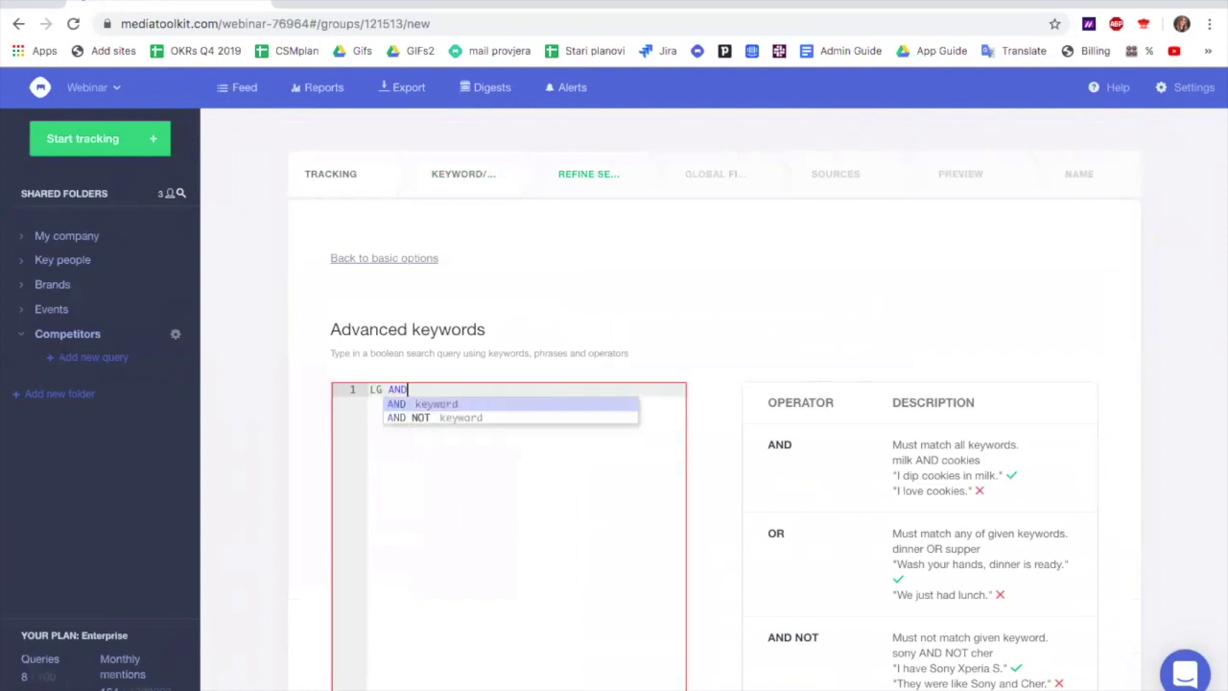
pyautogui.press('BackSpace')
pyautogui.press('BackSpace')
pyautogui.press('BackSpace')
pyautogui.write('OR ipho')
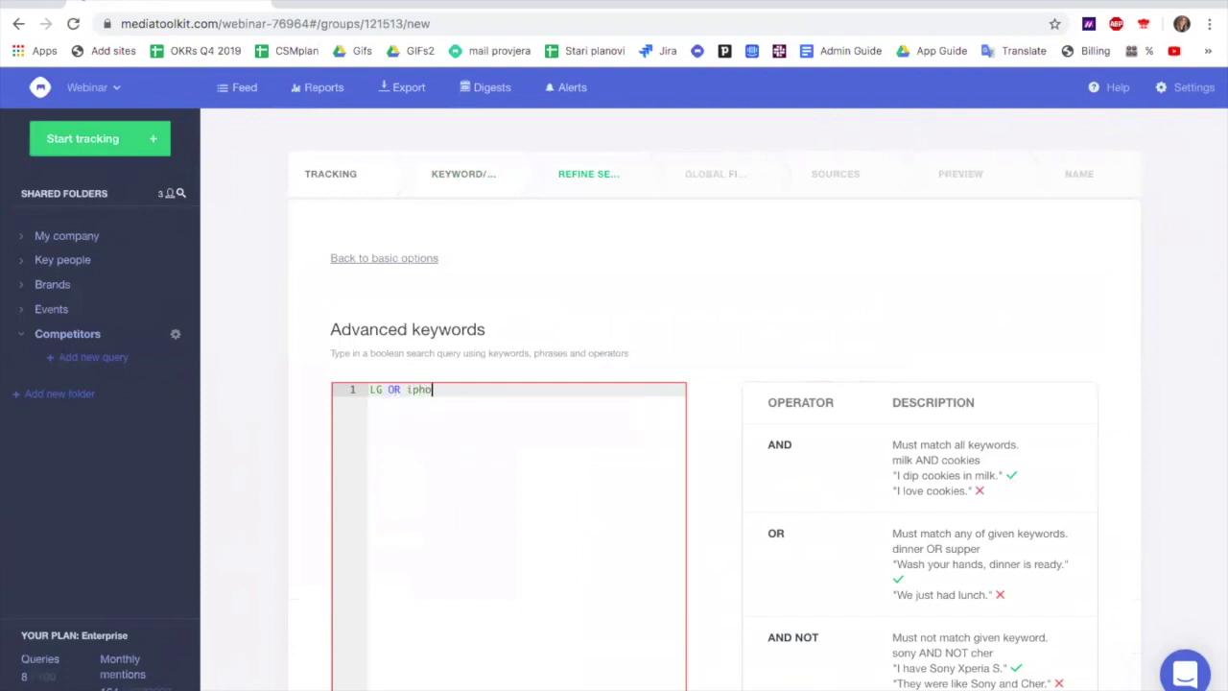
pyautogui.write('ne OR ')
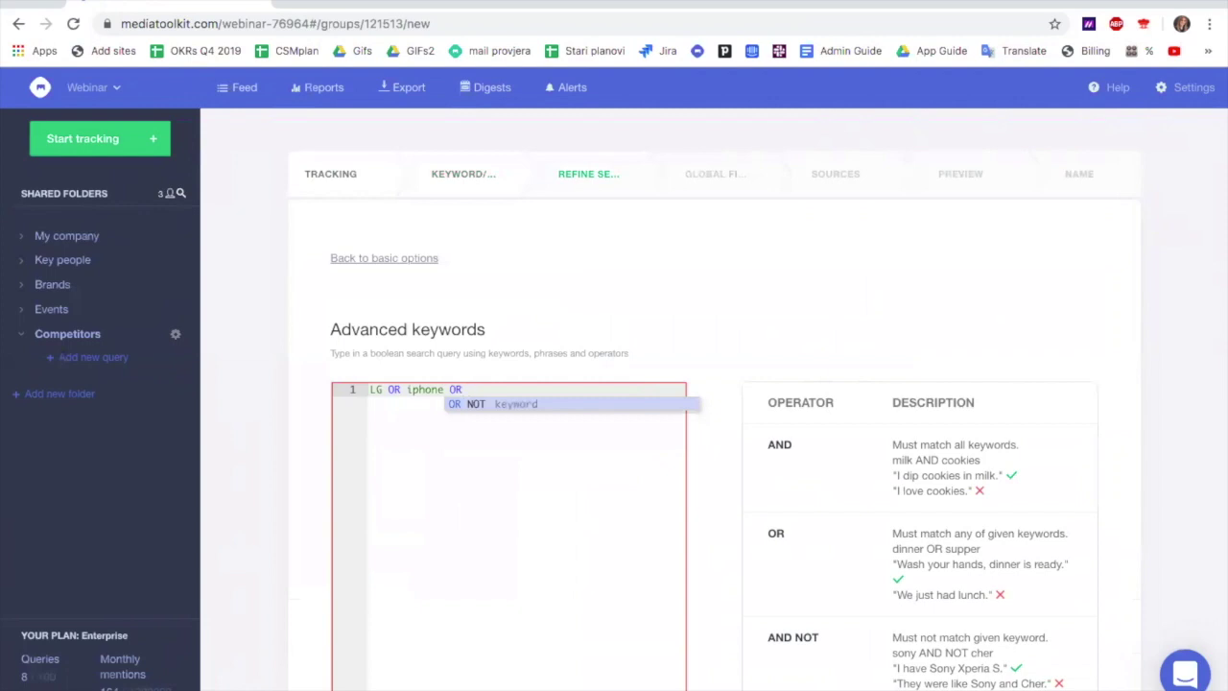
pyautogui.write('huawei')
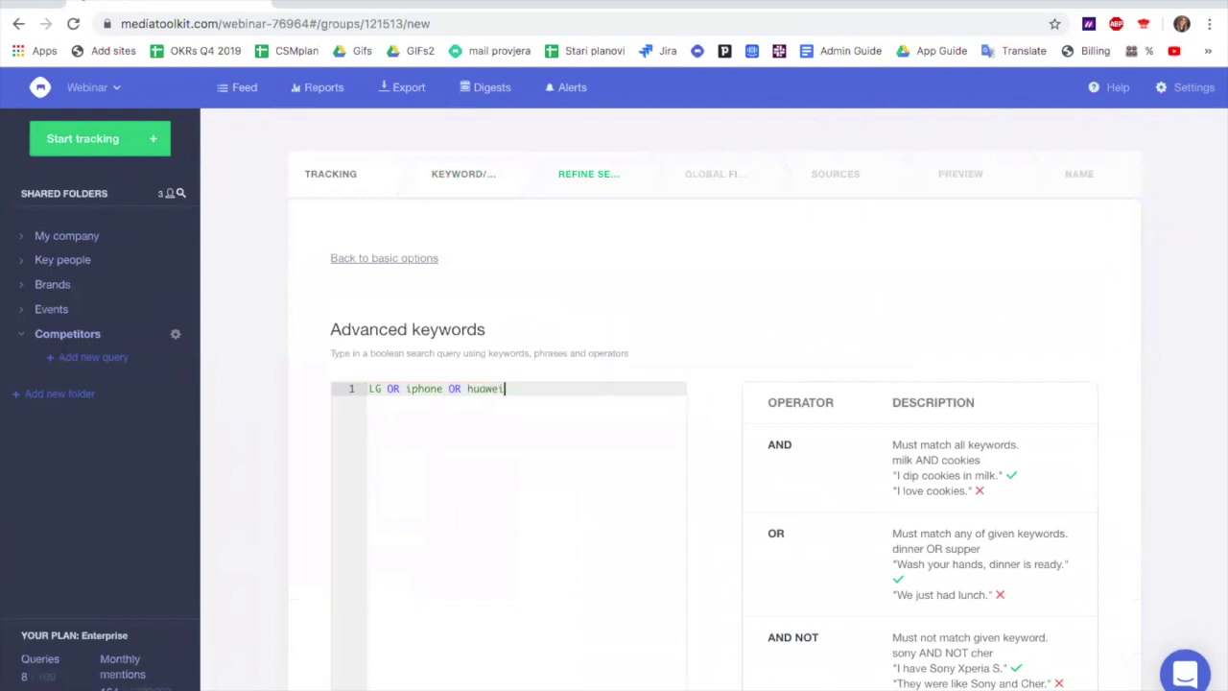
pyautogui.write(')')
pyautogui.click(368, 389)
pyautogui.write('(')
pyautogui.click(556, 392)
pyautogui.write('AND')
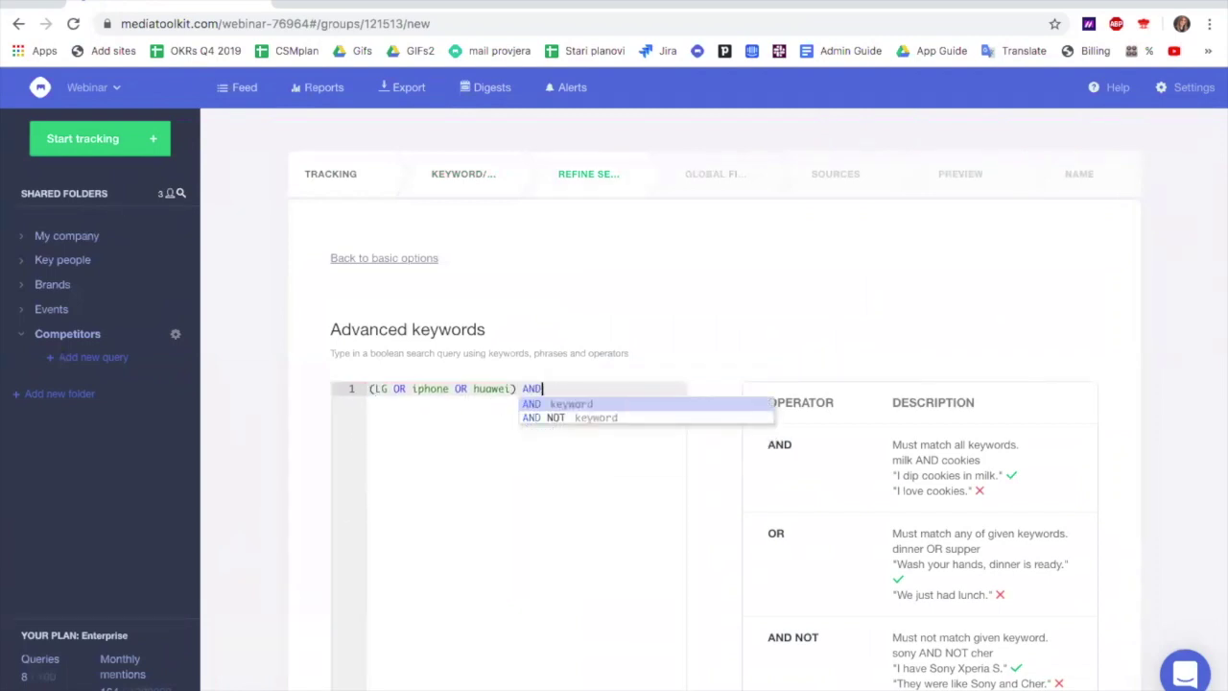
pyautogui.write(' (')
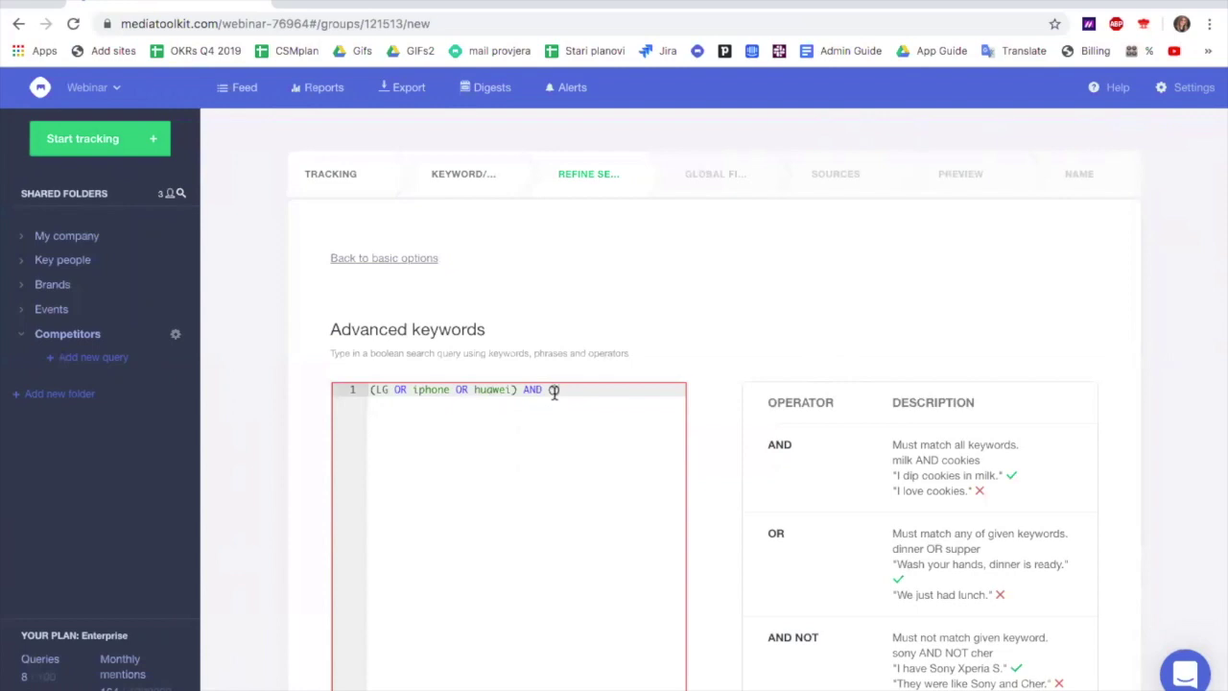
# Extend the query with (smartphone OR "mobile phone" OR tablet) NEAR/2 new
pyautogui.write('smat')
pyautogui.write('tphone OR ')
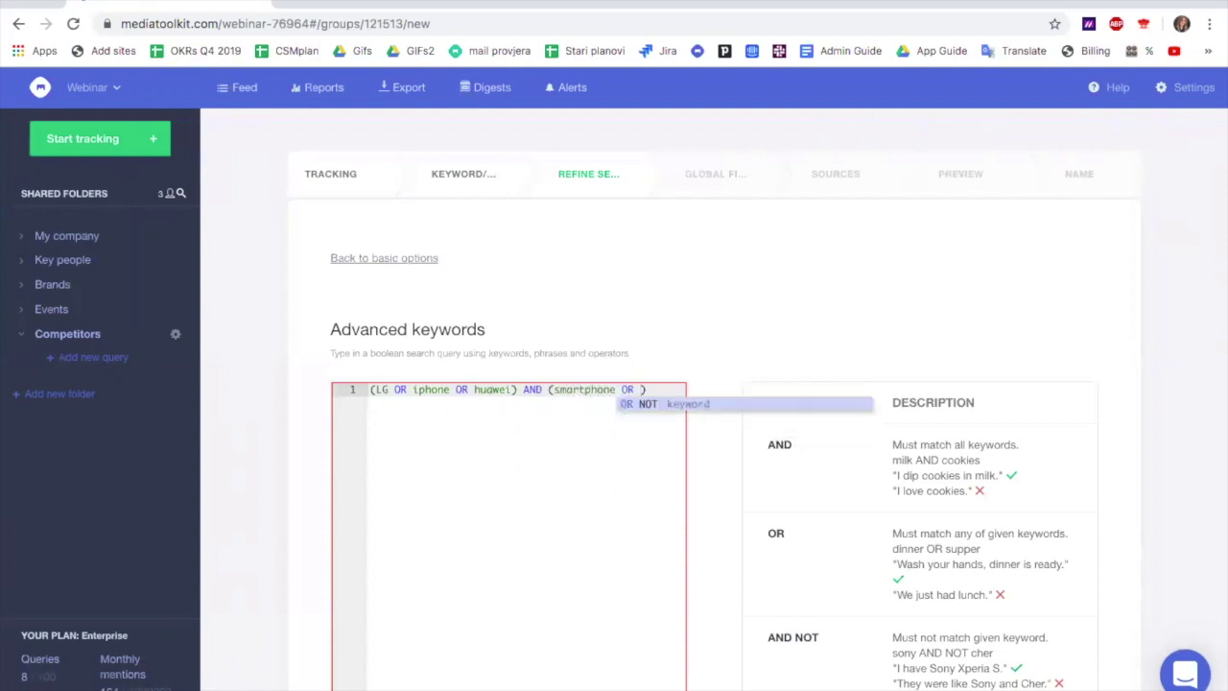
pyautogui.write('"mobi')
pyautogui.write('le phon')
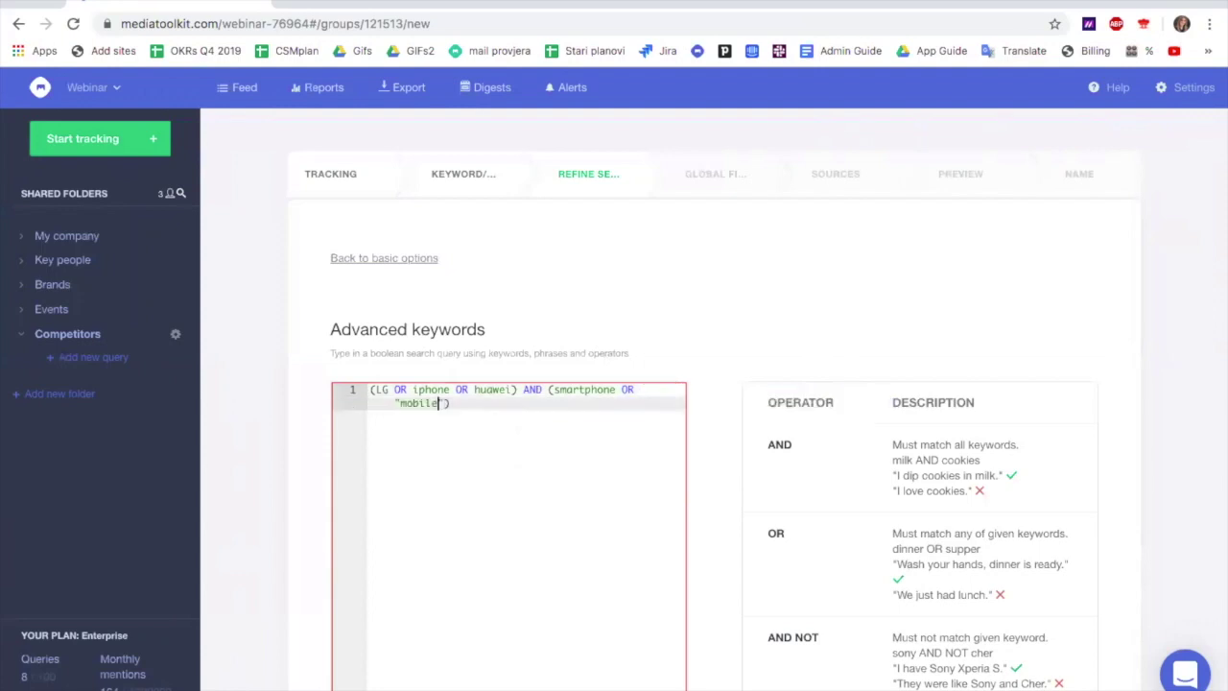
pyautogui.write('e')
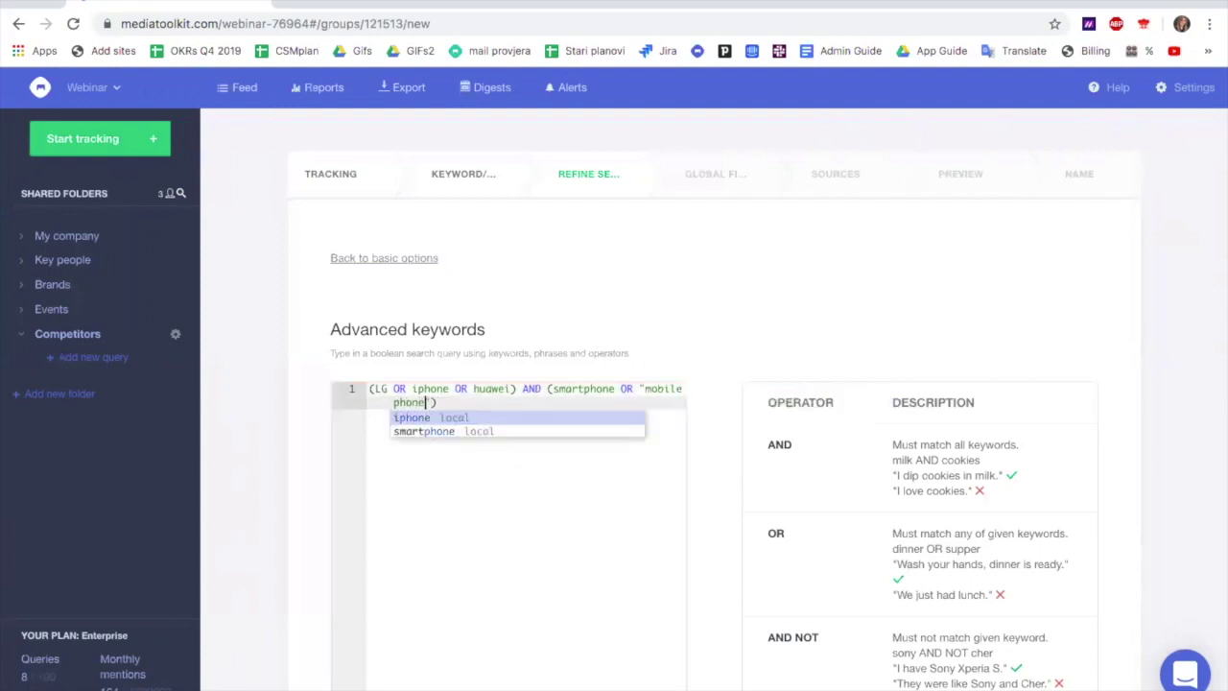
pyautogui.click(430, 401)
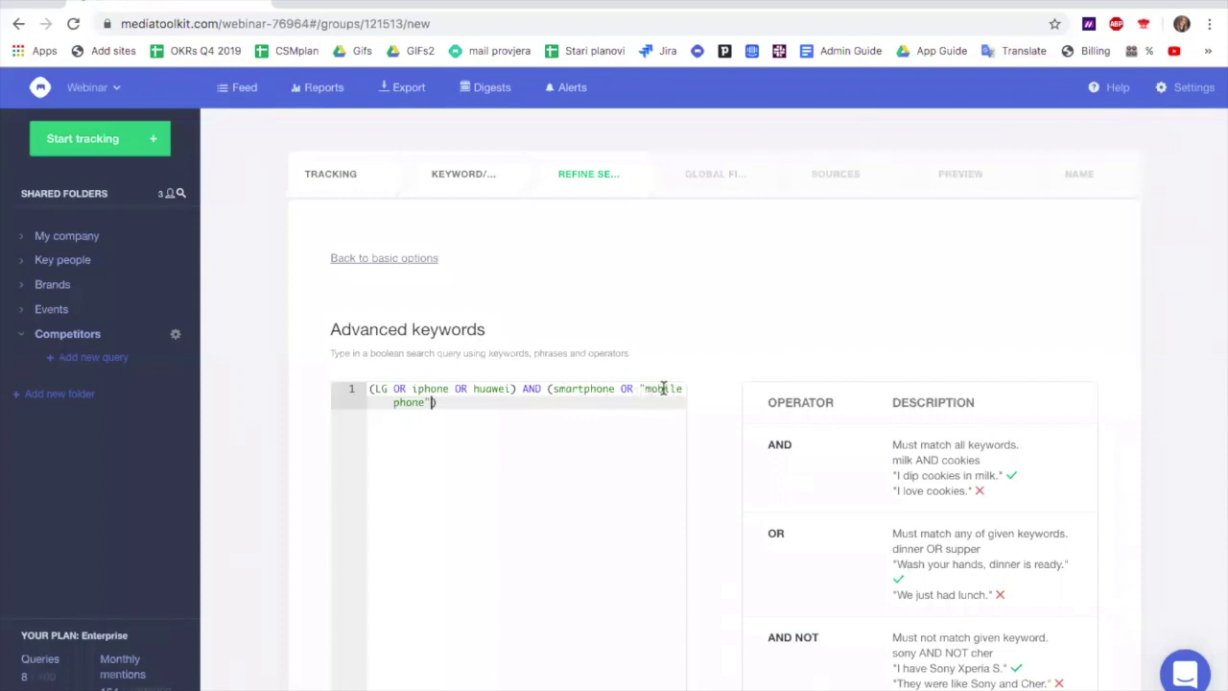
pyautogui.click(433, 403)
pyautogui.write('OR ')
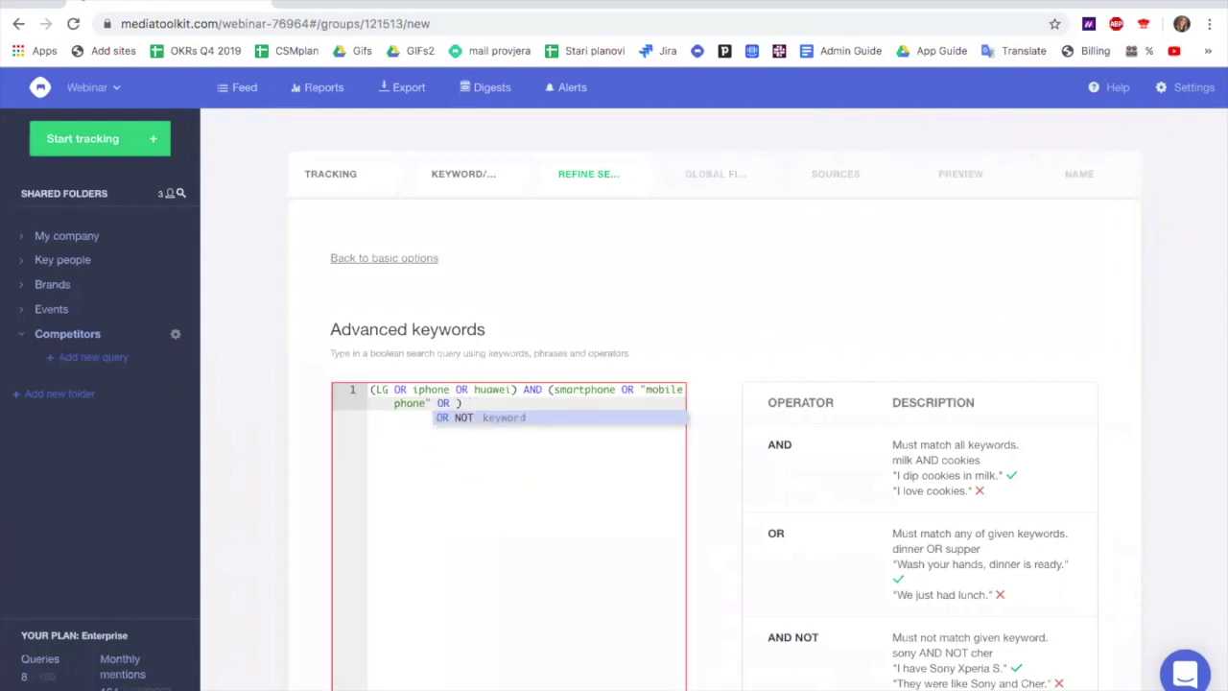
pyautogui.write('tablet')
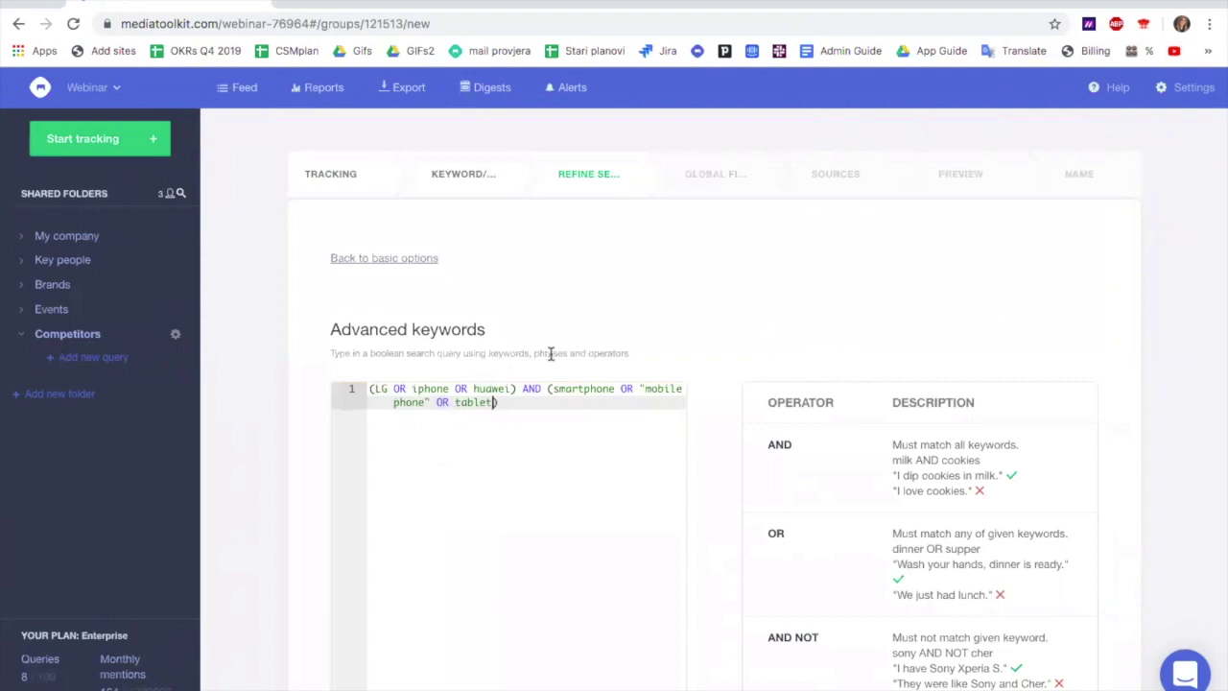
pyautogui.click(520, 407)
pyautogui.write('NEAR/')
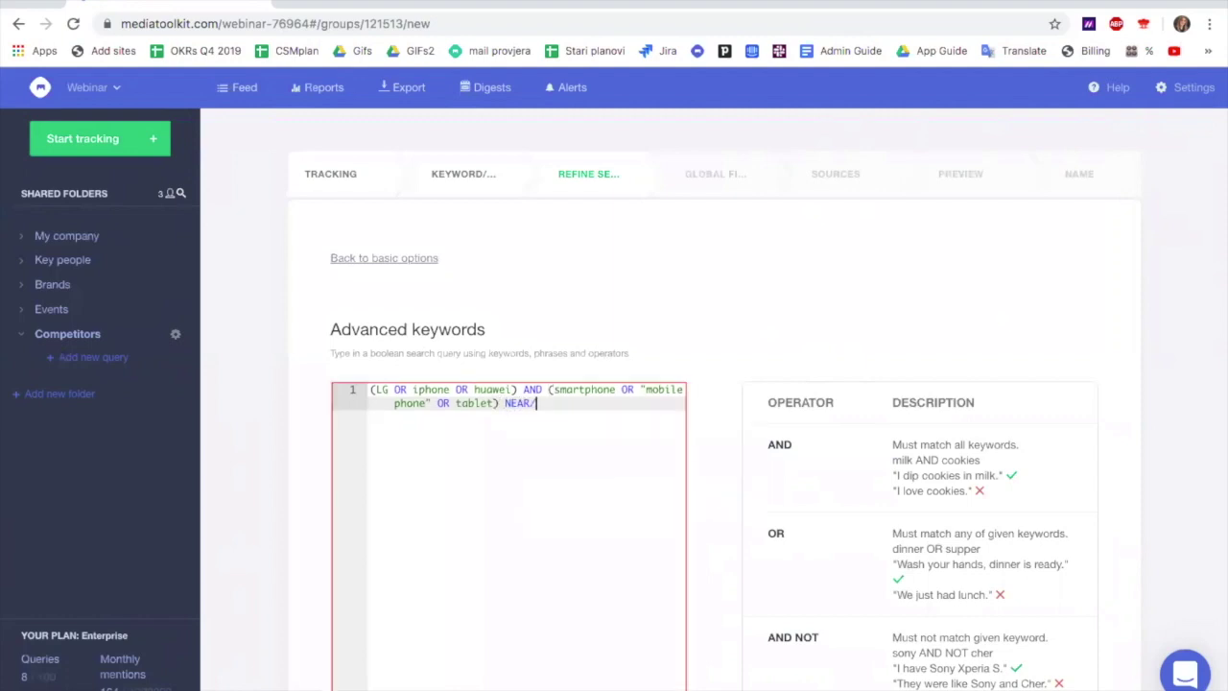
pyautogui.write('2 new)')
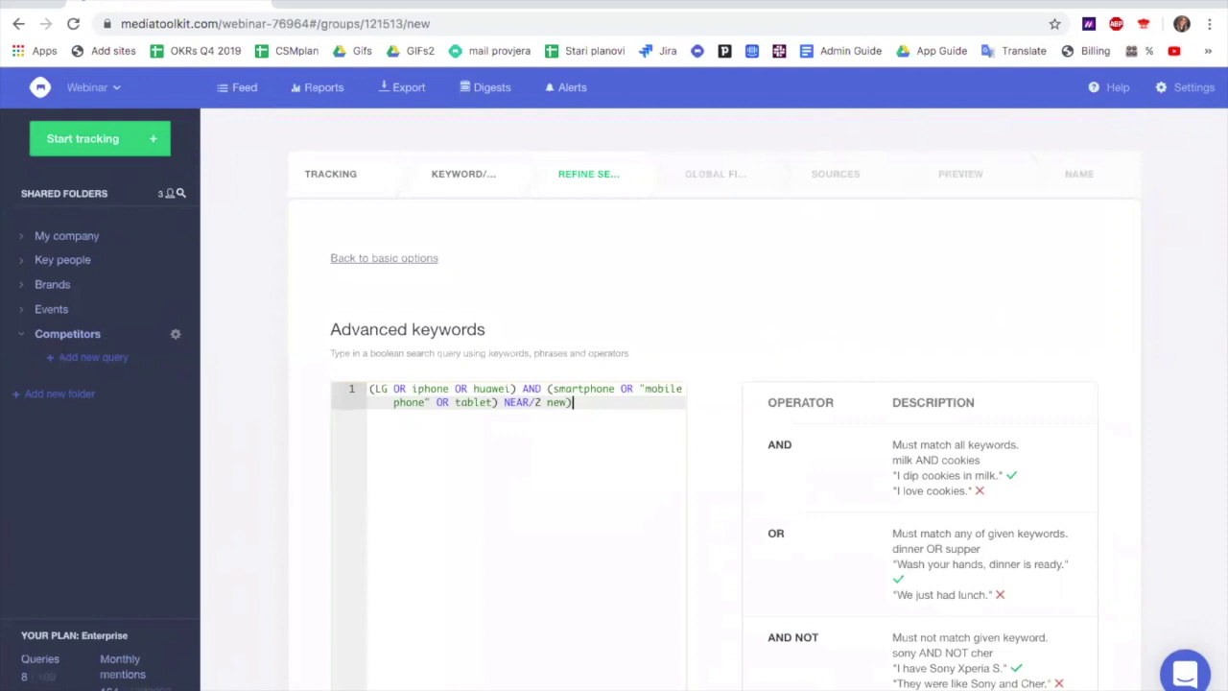
pyautogui.click(548, 388)
pyautogui.write('(')
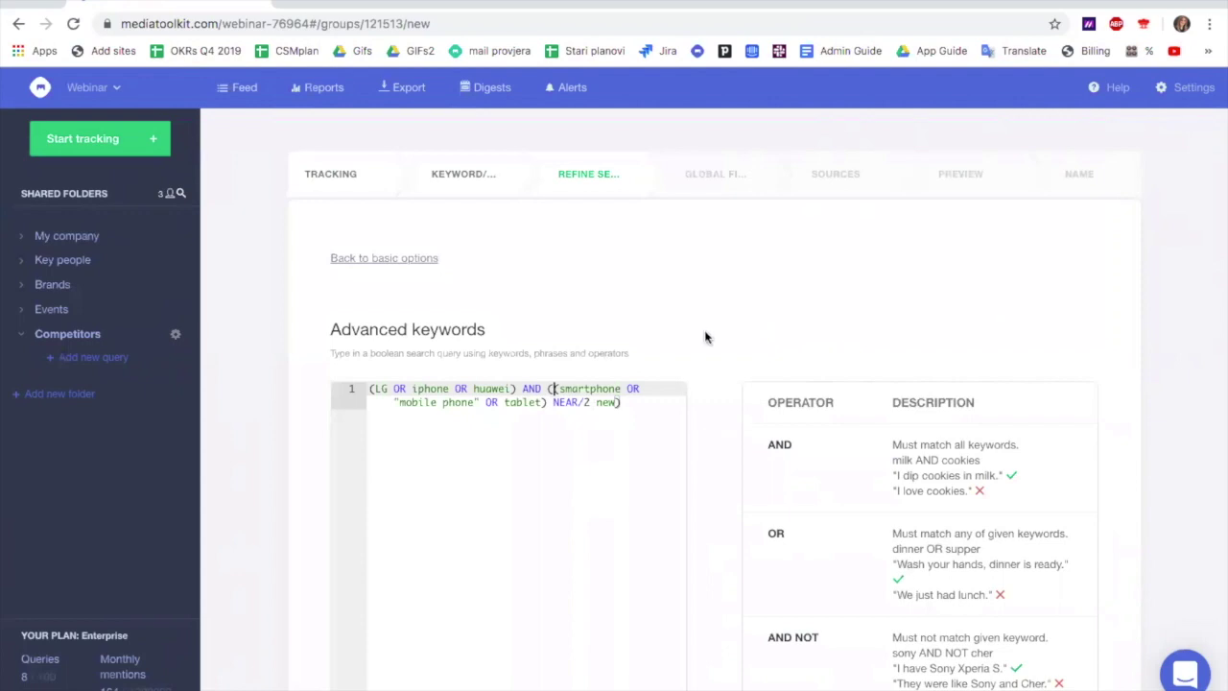
# In Global filters, limit the query's Language to English
pyautogui.click(708, 172)
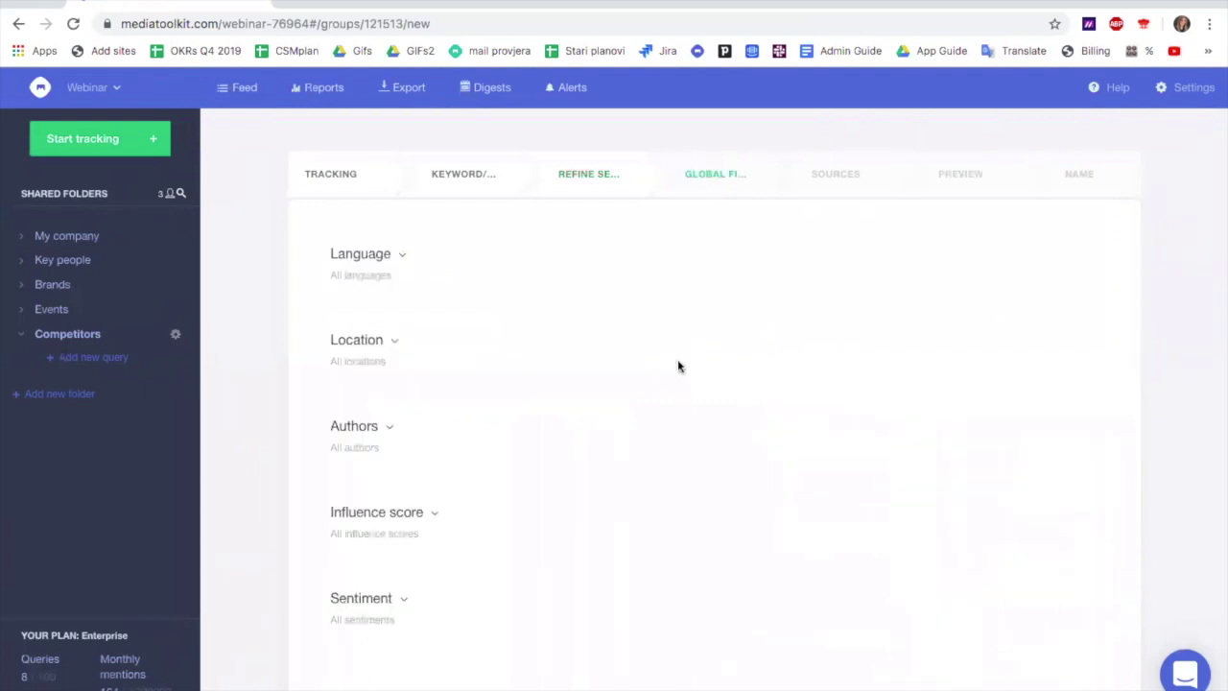
pyautogui.click(403, 257)
pyautogui.click(389, 325)
pyautogui.write('en')
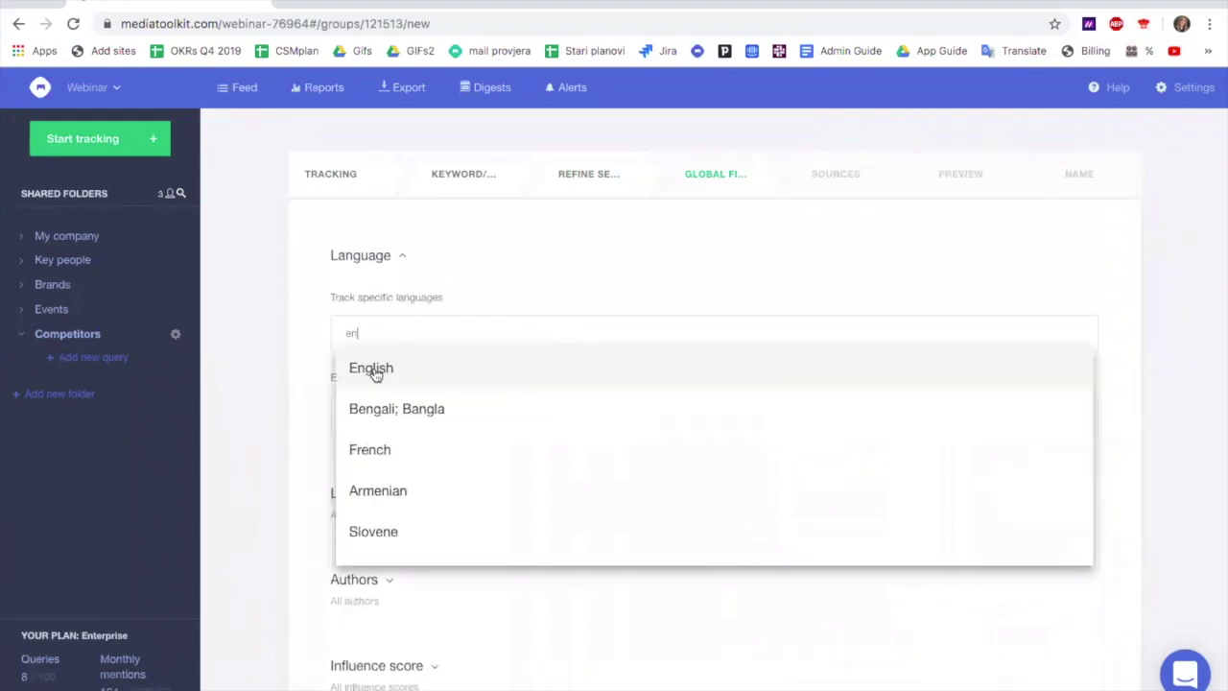
pyautogui.click(373, 369)
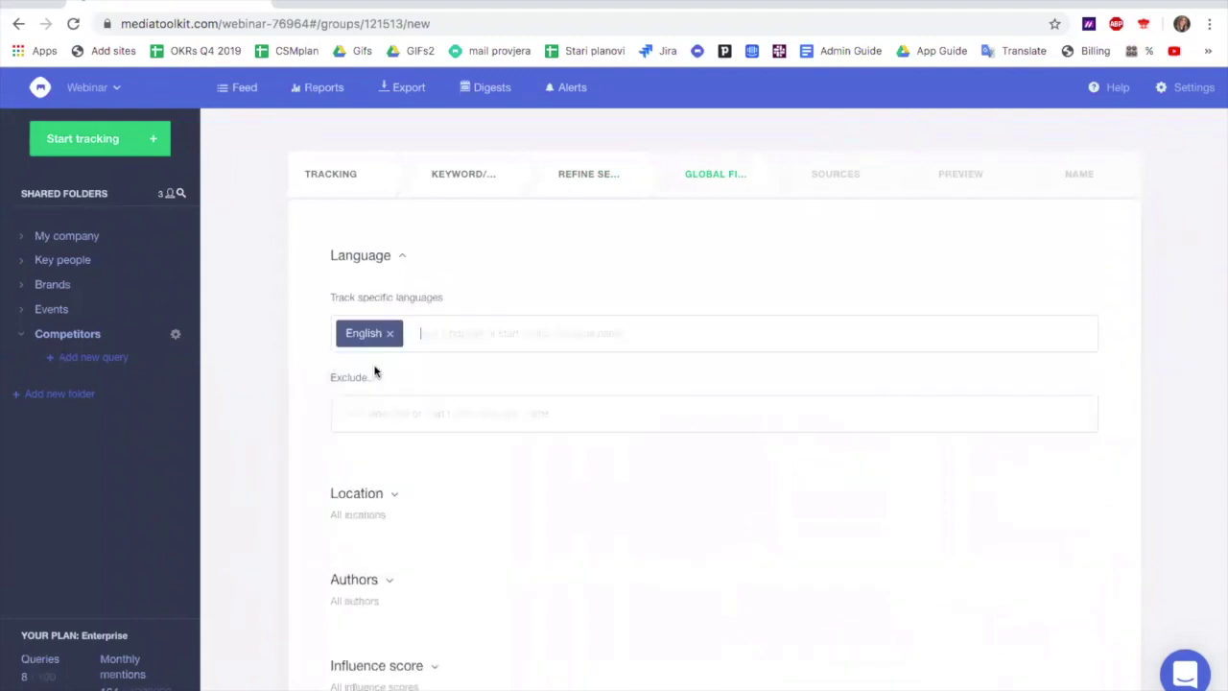
# Set the Influence score range to 6–10 and keep only negative sentiment
pyautogui.scroll(-2, 408, 451)
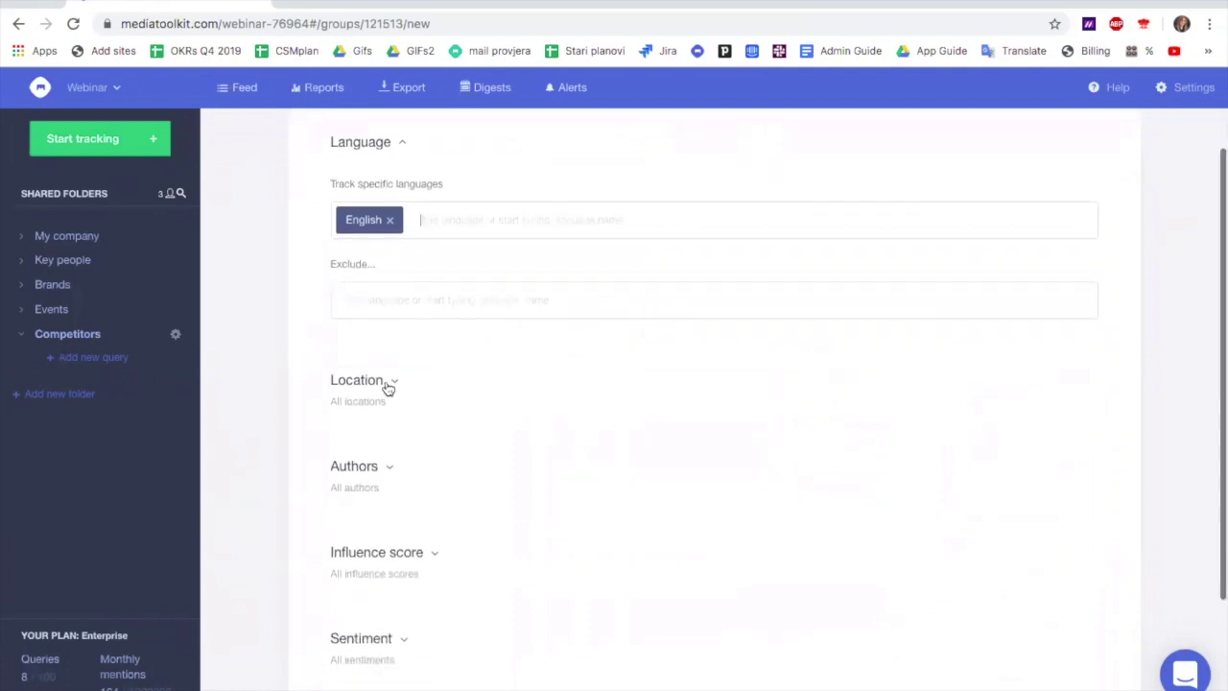
pyautogui.scroll(-2, 412, 447)
pyautogui.click(433, 428)
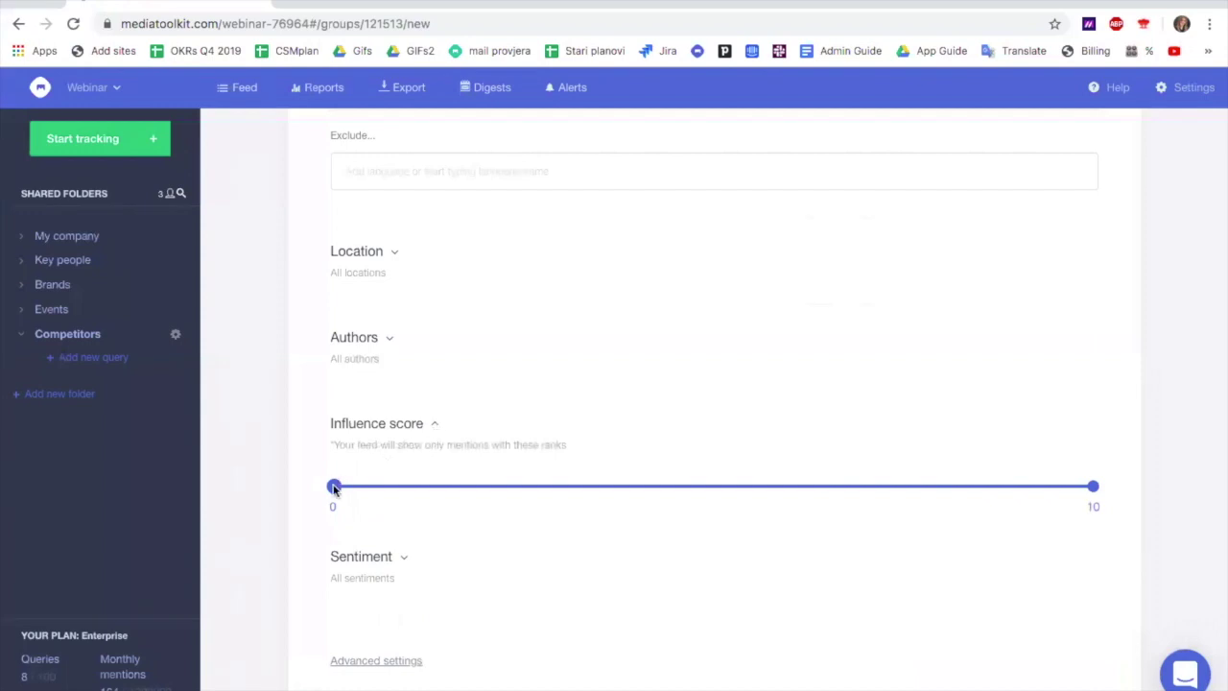
pyautogui.moveTo(334, 487); pyautogui.dragTo(805, 505)
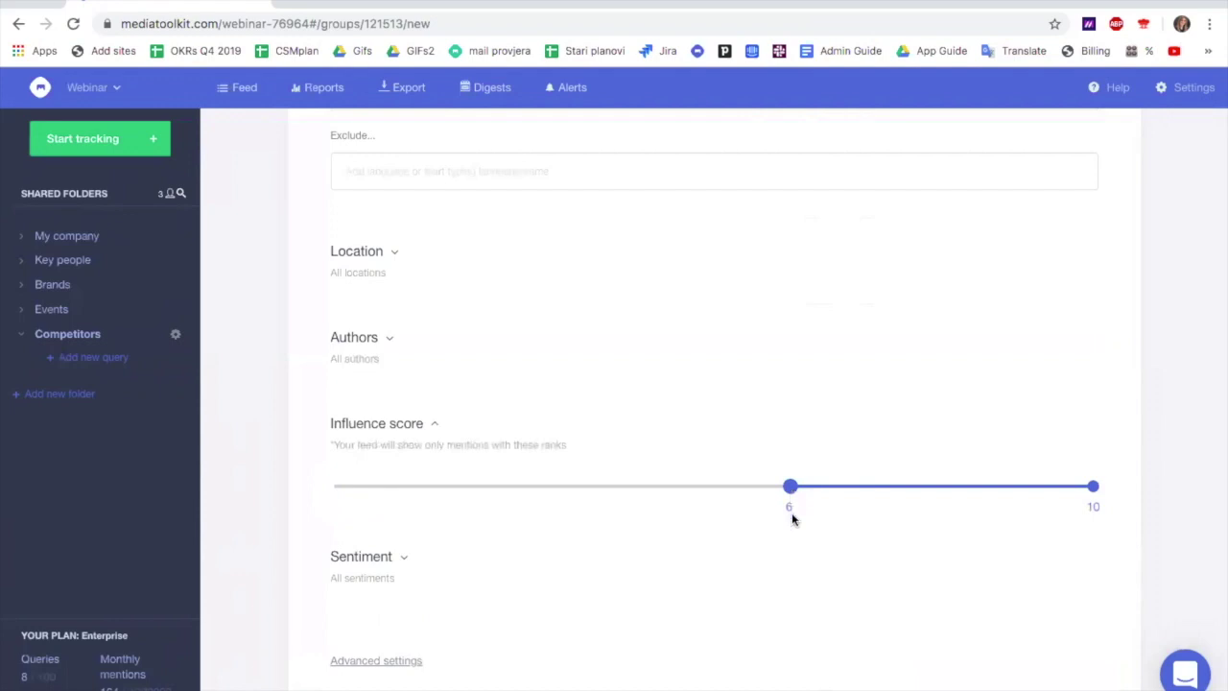
pyautogui.click(400, 565)
pyautogui.scroll(-1, 401, 566)
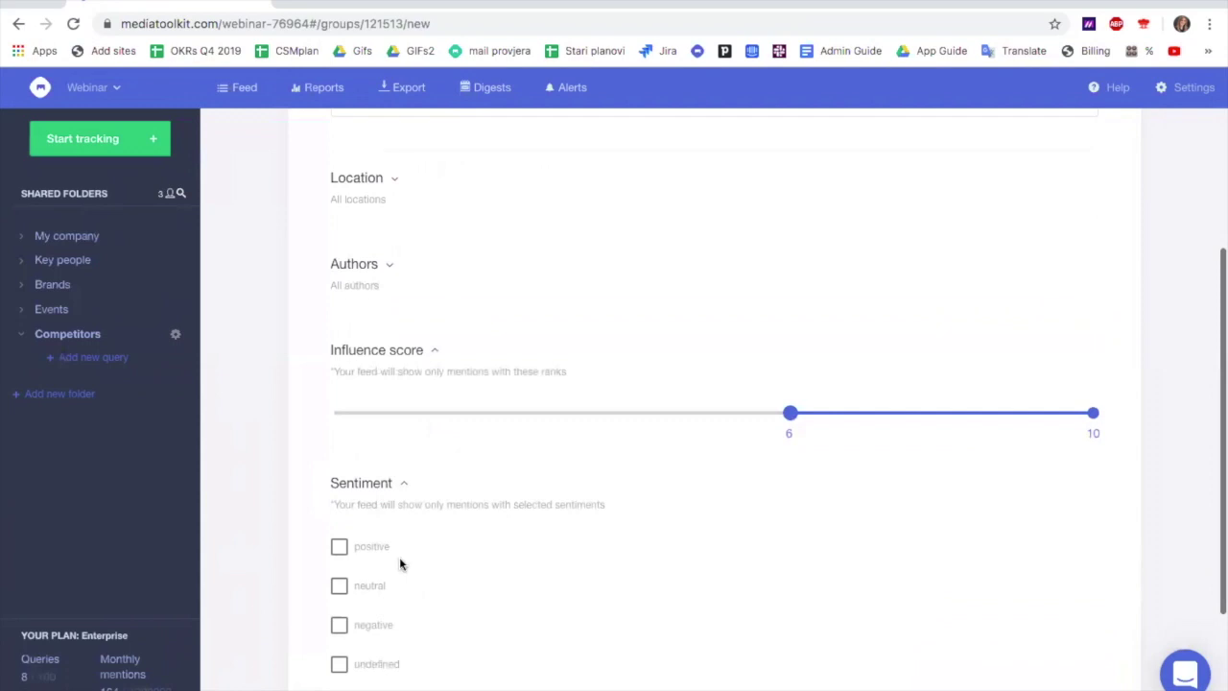
pyautogui.click(339, 624)
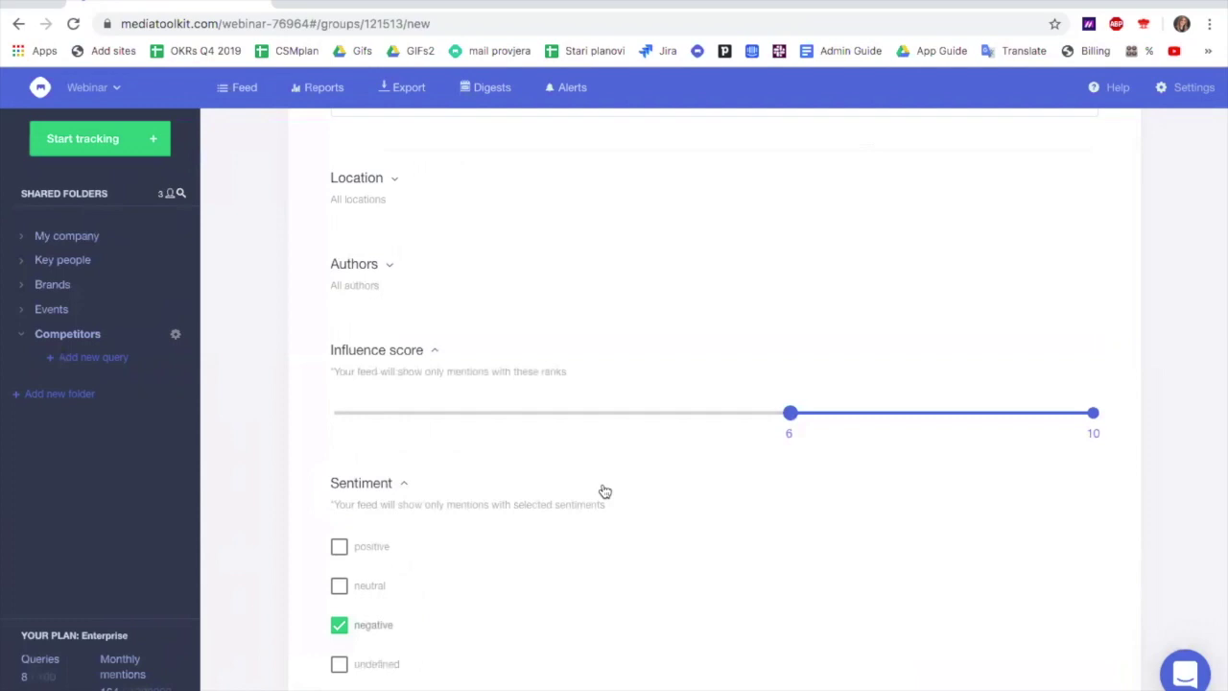
pyautogui.scroll(5, 605, 491)
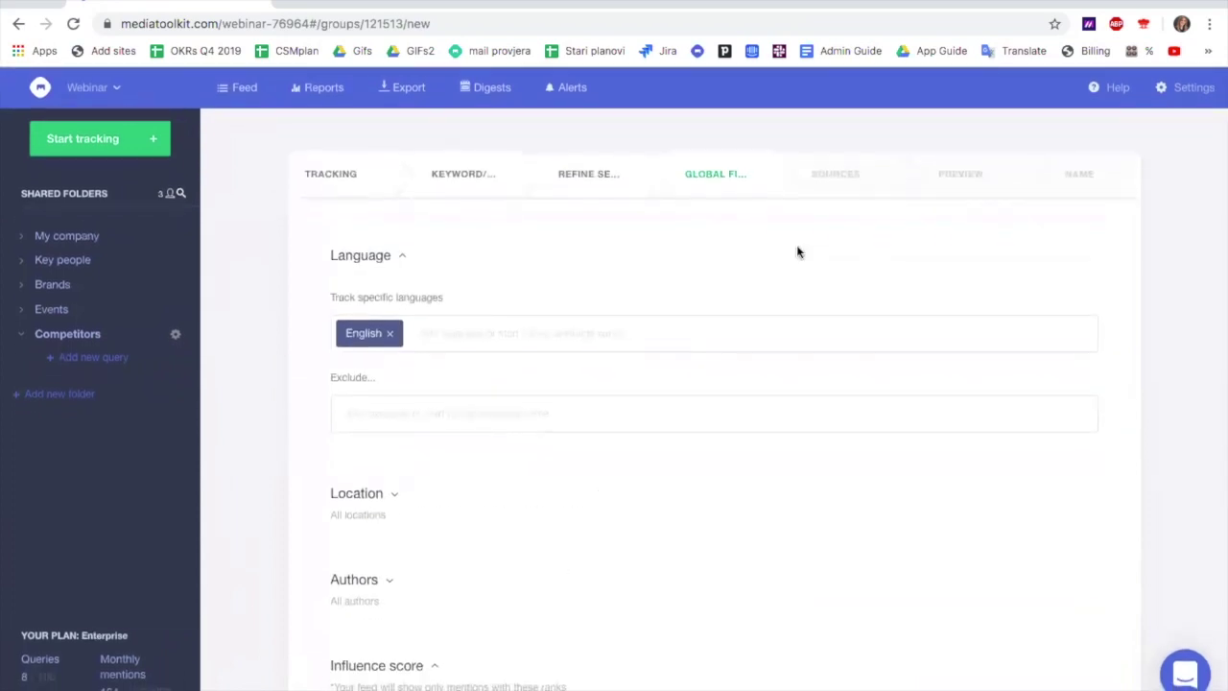
# In Sources, turn off Twitter, YouTube, Reddit and vKontakte
pyautogui.click(831, 171)
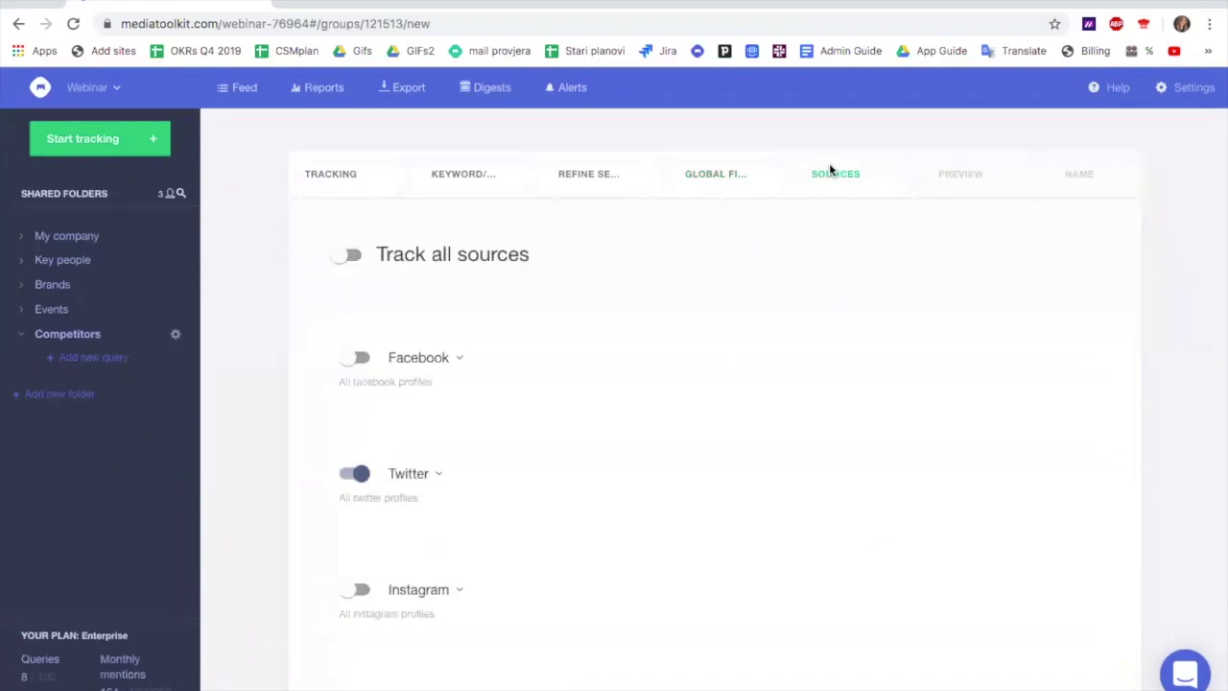
pyautogui.click(347, 473)
pyautogui.scroll(-3, 344, 479)
pyautogui.click(347, 542)
pyautogui.scroll(-3, 348, 518)
pyautogui.click(348, 475)
pyautogui.click(347, 584)
# Also turn off Tripadvisor, Comment and Forum, leaving Websites on
pyautogui.scroll(-4, 348, 584)
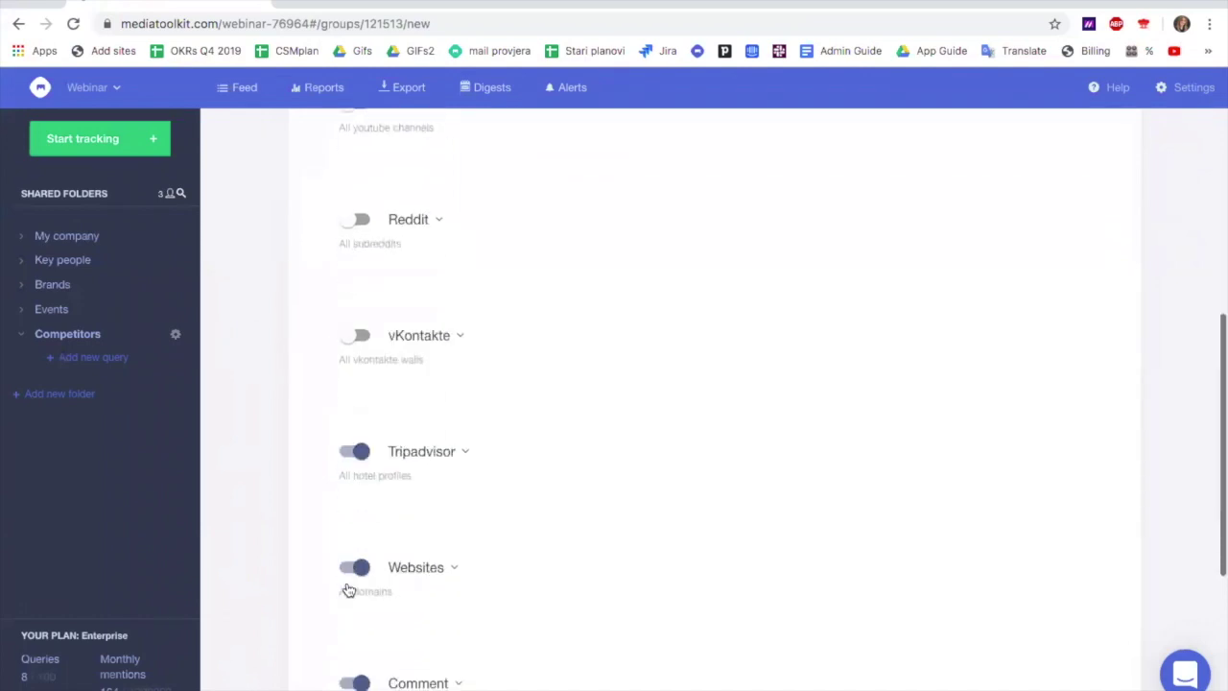
pyautogui.click(351, 455)
pyautogui.scroll(-3, 369, 472)
pyautogui.click(351, 541)
pyautogui.scroll(-3, 349, 545)
pyautogui.click(347, 521)
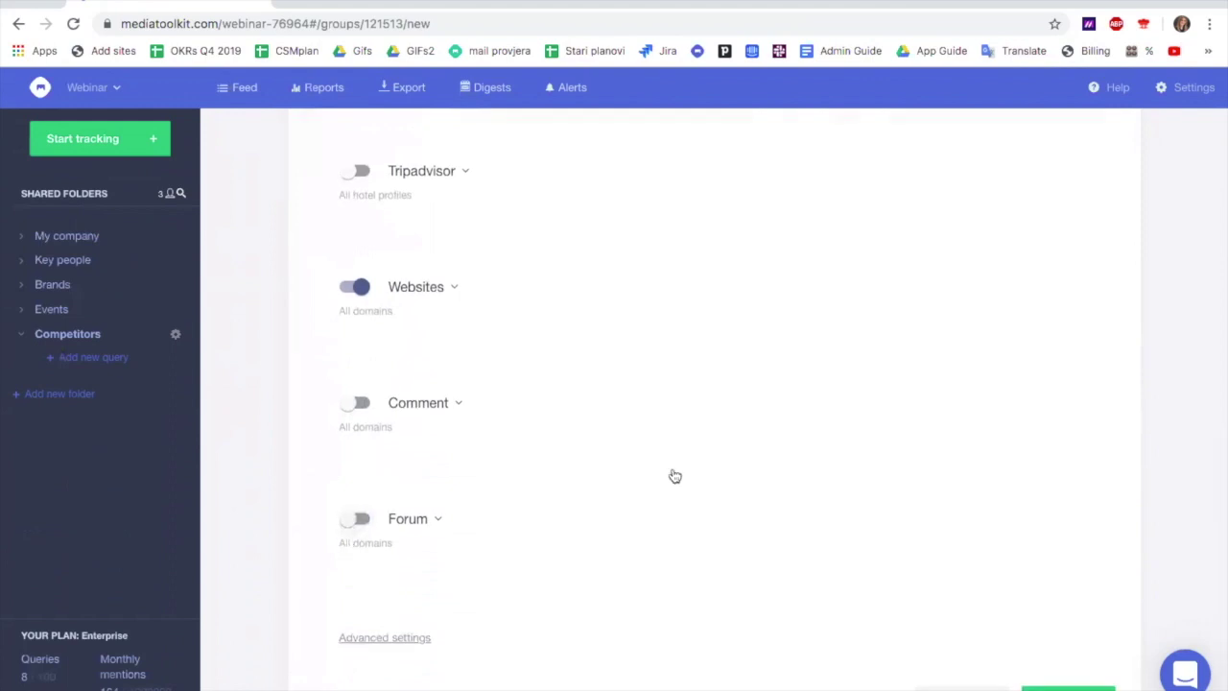
pyautogui.scroll(2, 674, 474)
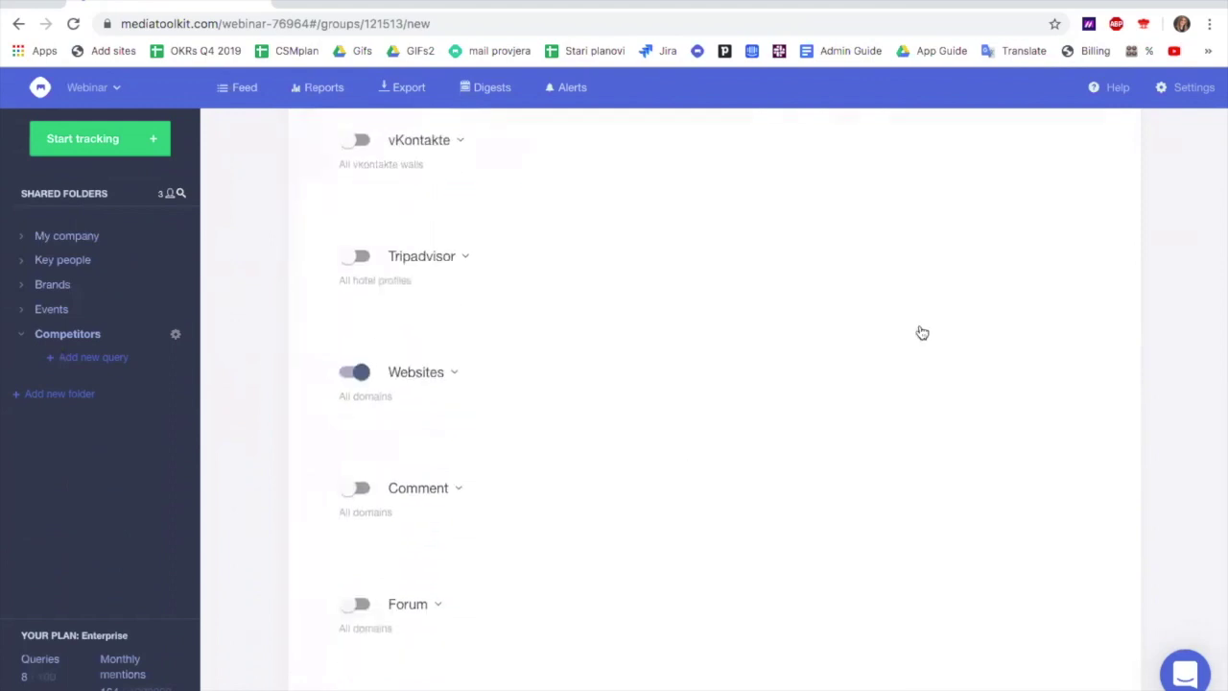
pyautogui.scroll(5, 908, 257)
pyautogui.scroll(10, 909, 257)
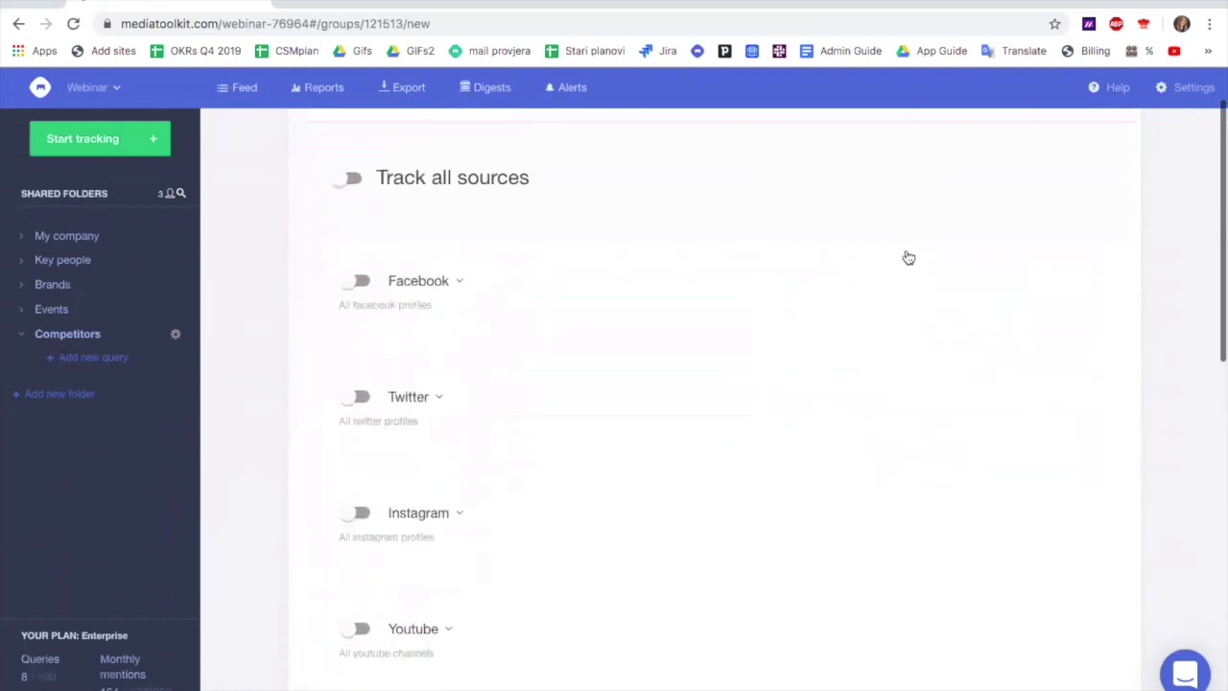
pyautogui.click(955, 172)
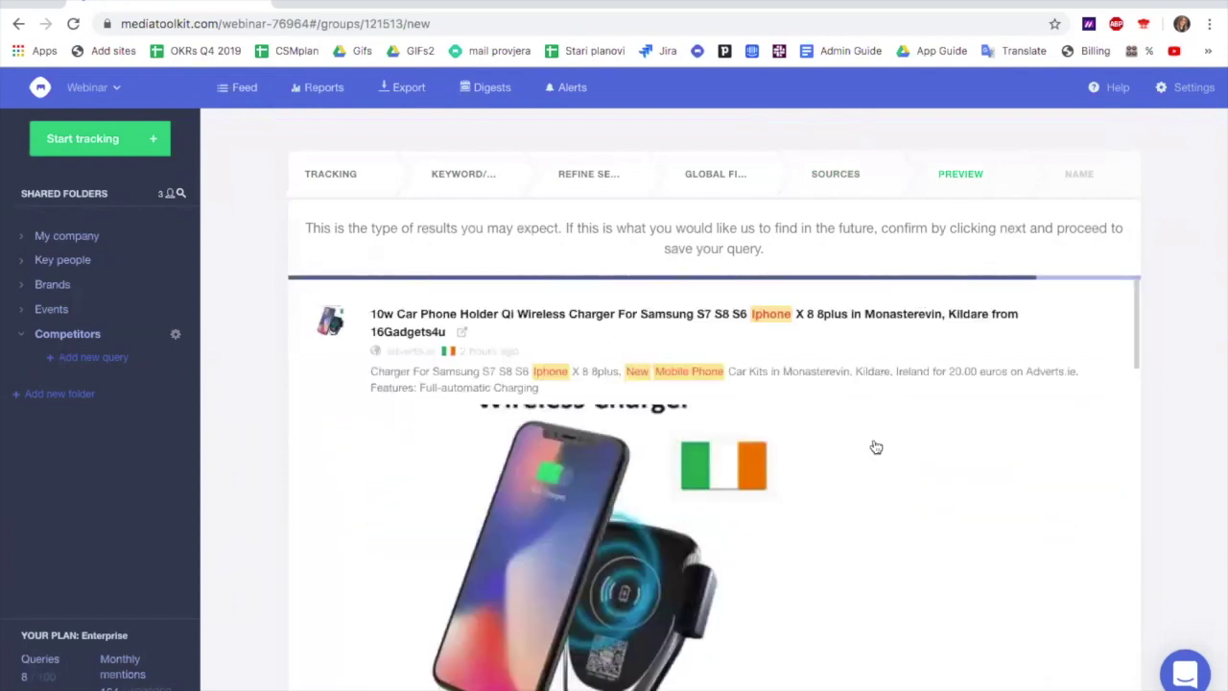
# Scroll through the preview's sample mentions, such as iPhone accessory ads from Irish classifieds
pyautogui.scroll(-5, 875, 447)
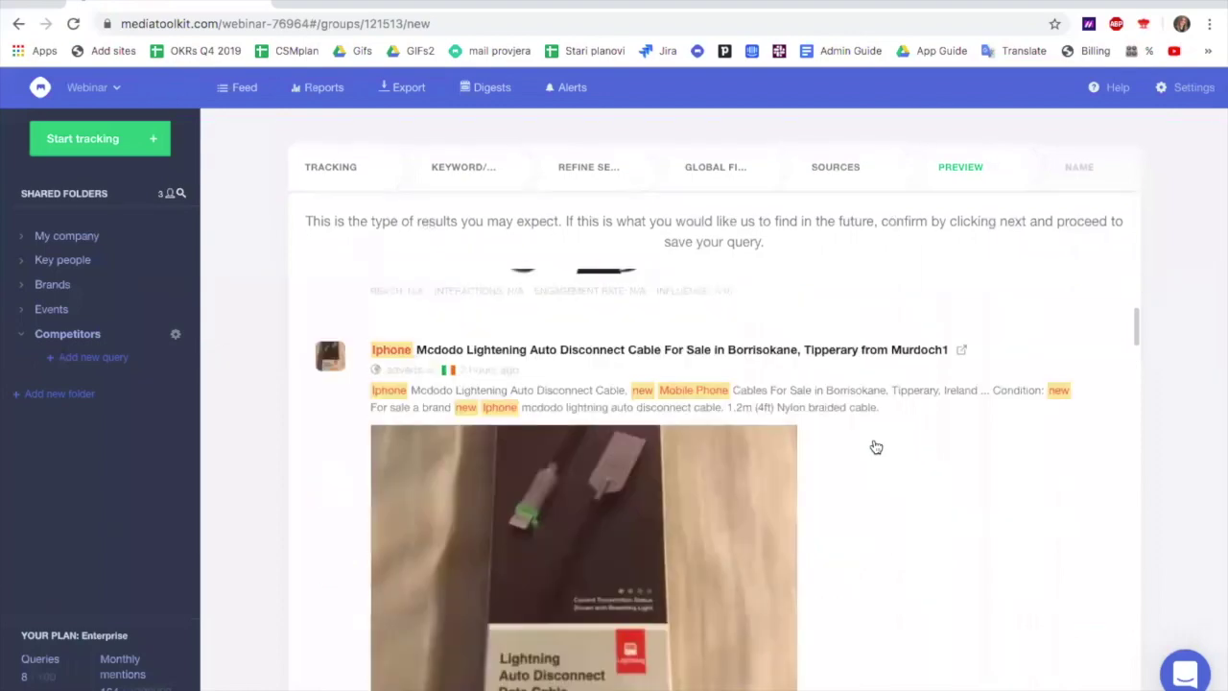
pyautogui.scroll(-6, 876, 446)
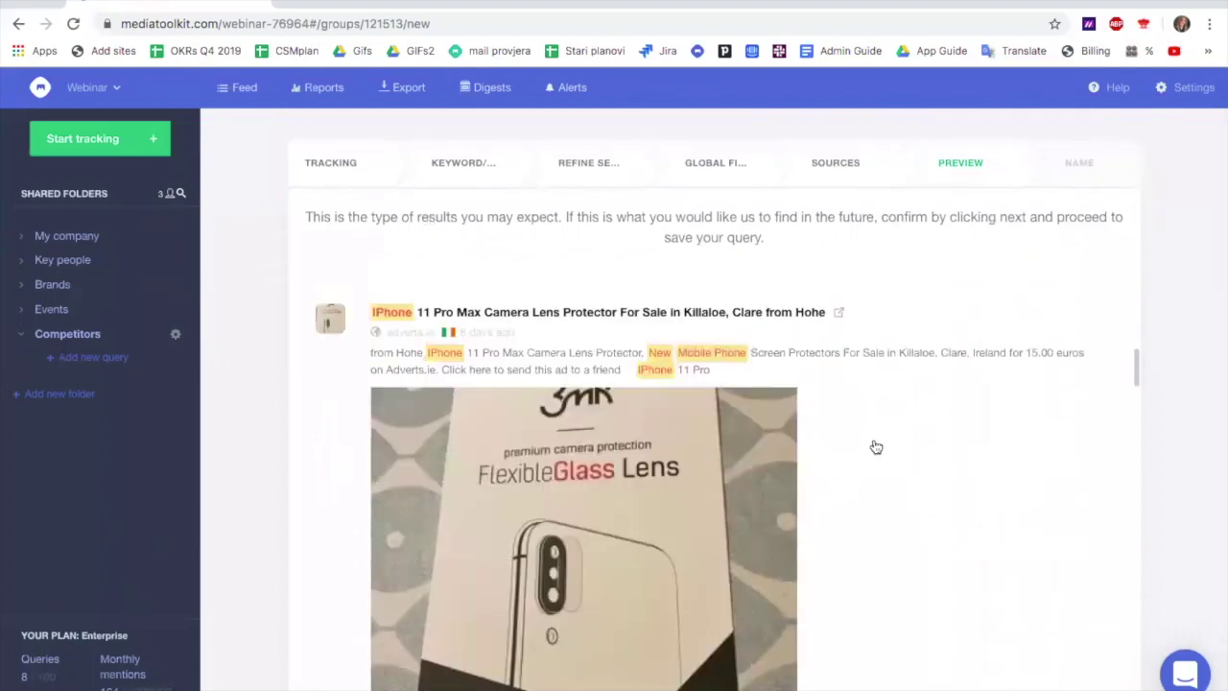
pyautogui.scroll(-5, 875, 447)
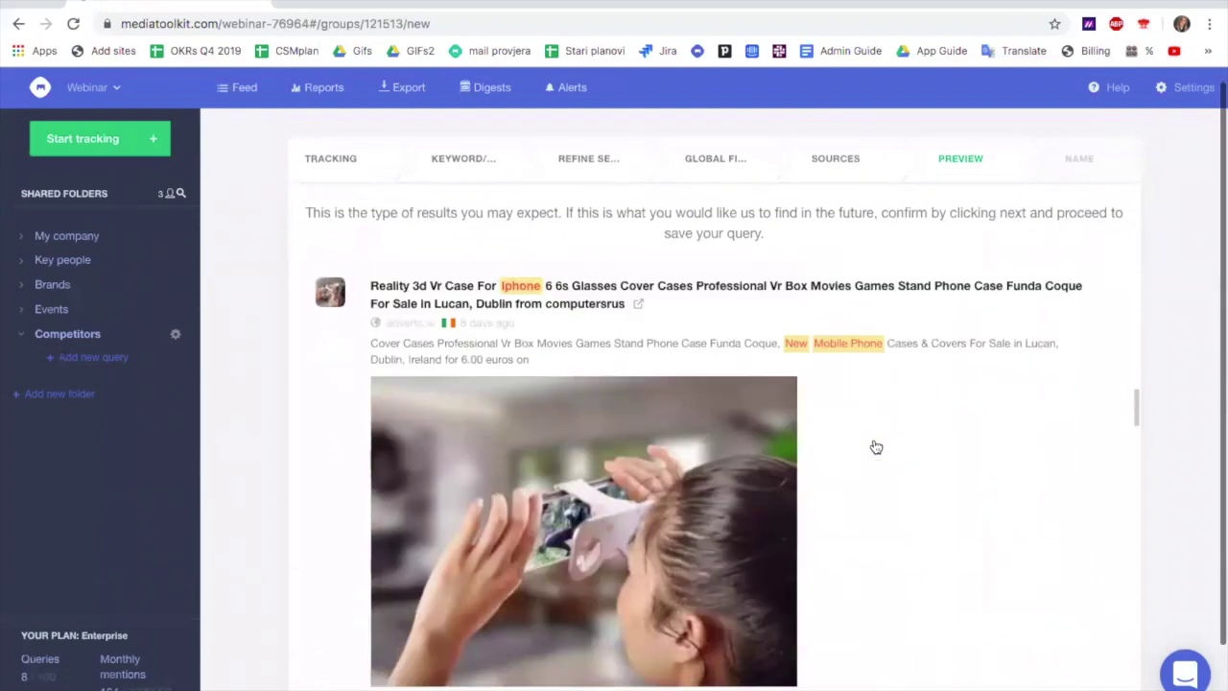
pyautogui.scroll(-1, 884, 403)
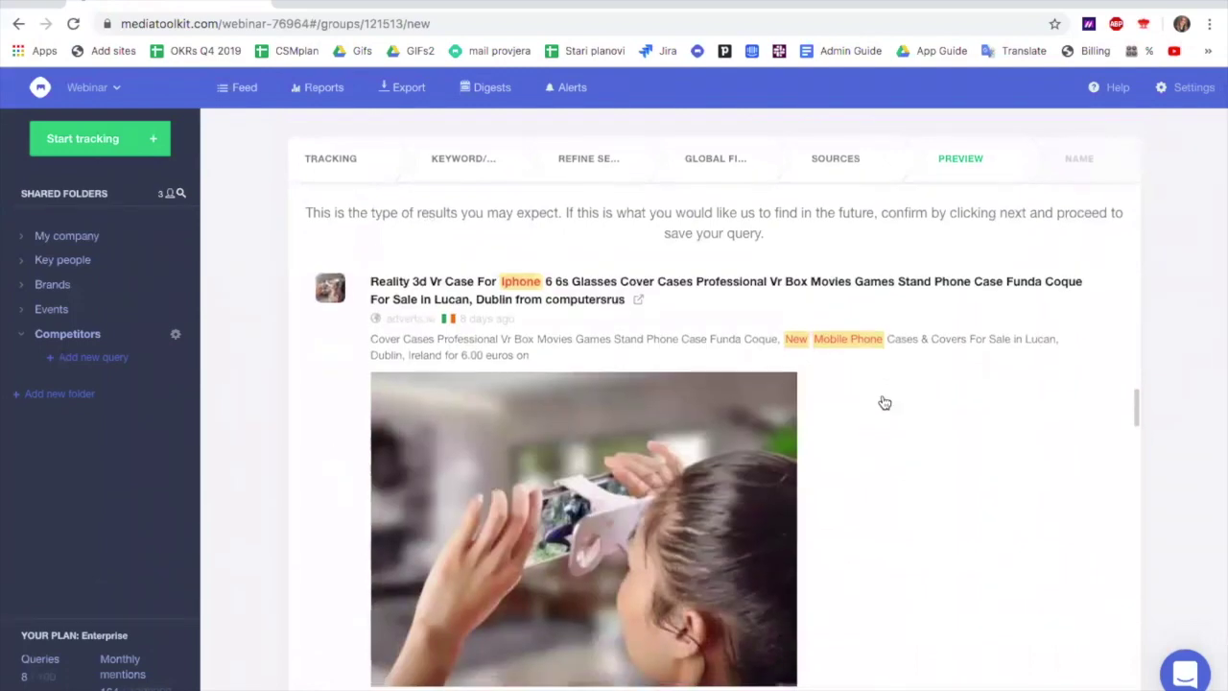
pyautogui.scroll(-5, 884, 403)
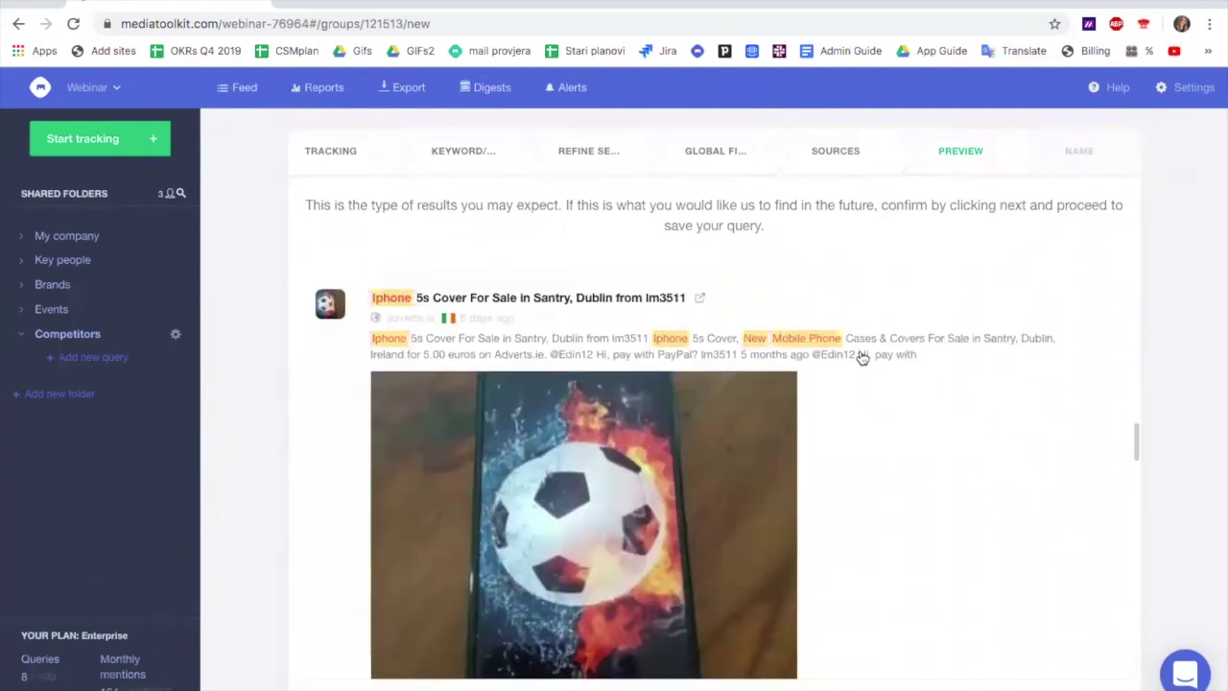
pyautogui.scroll(-10, 863, 357)
pyautogui.scroll(-3, 862, 357)
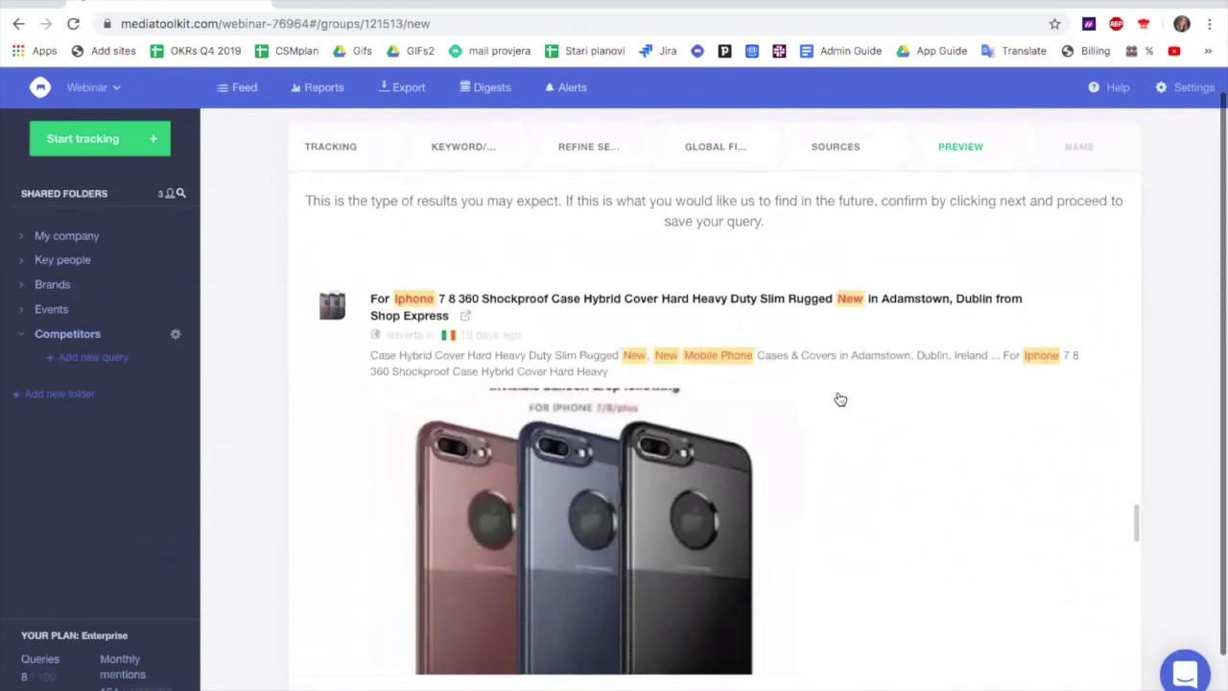
pyautogui.scroll(1, 777, 410)
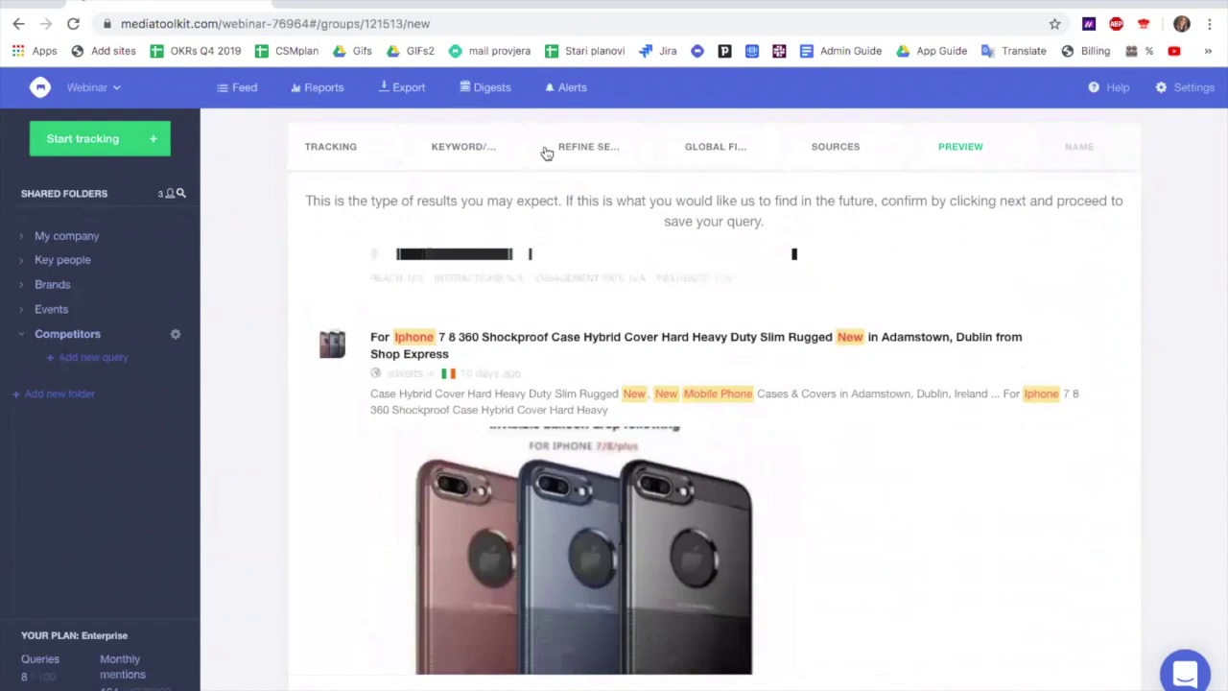
# Append AND NOT "mobile phone cases" to the keyword query and preview the updated results
pyautogui.click(463, 146)
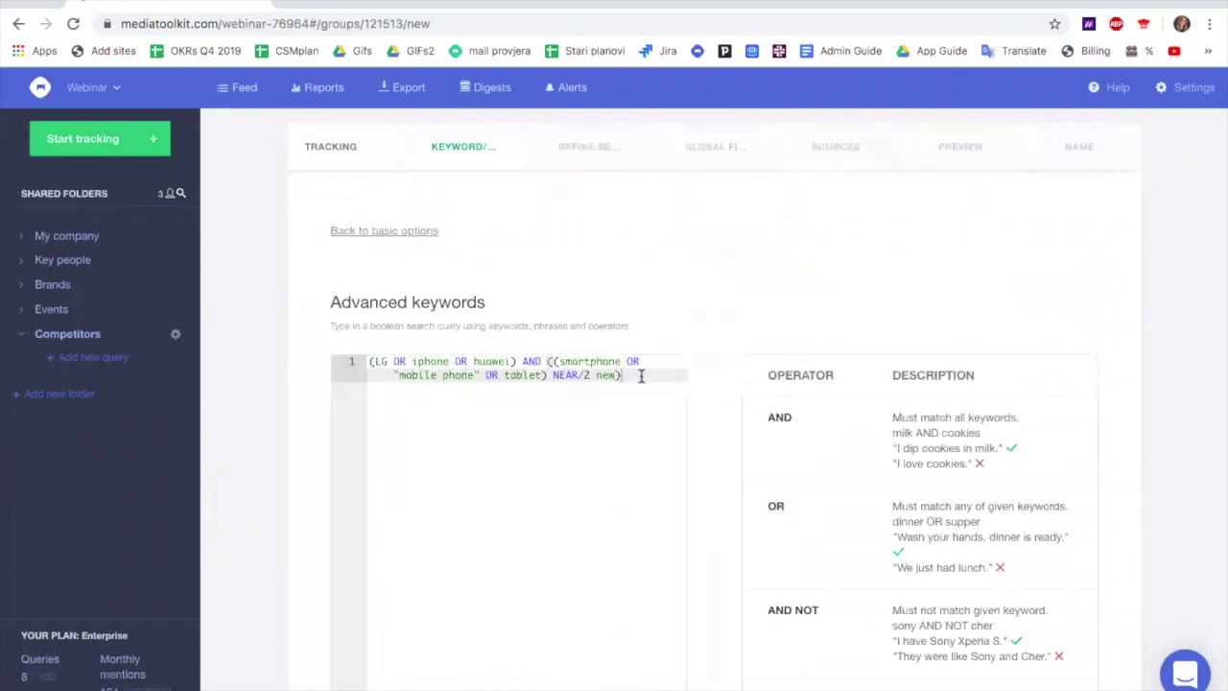
pyautogui.write('AND ')
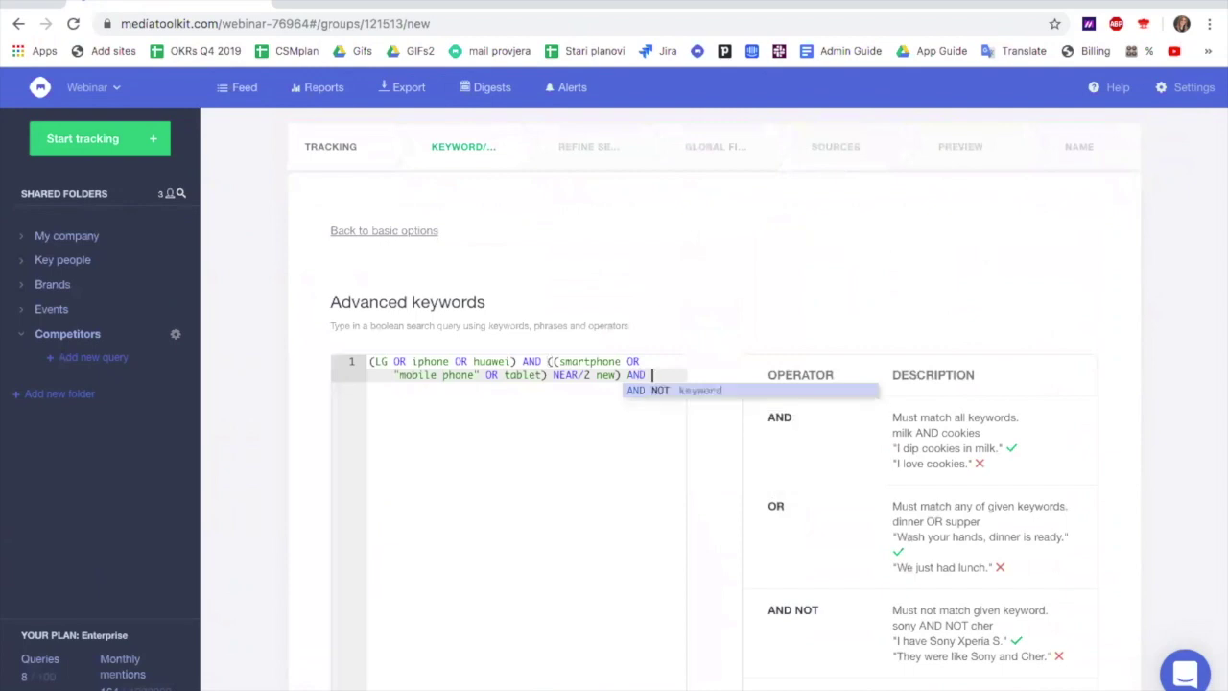
pyautogui.write('NOT "mobile phone ')
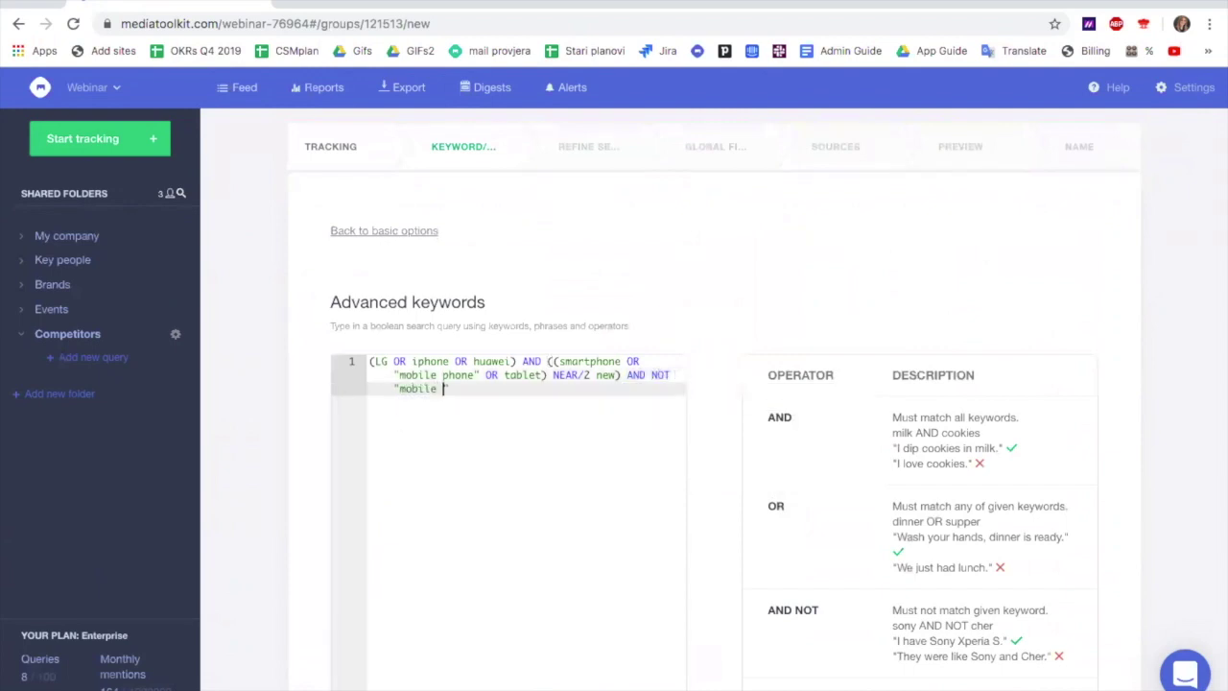
pyautogui.write('cases')
pyautogui.click(963, 152)
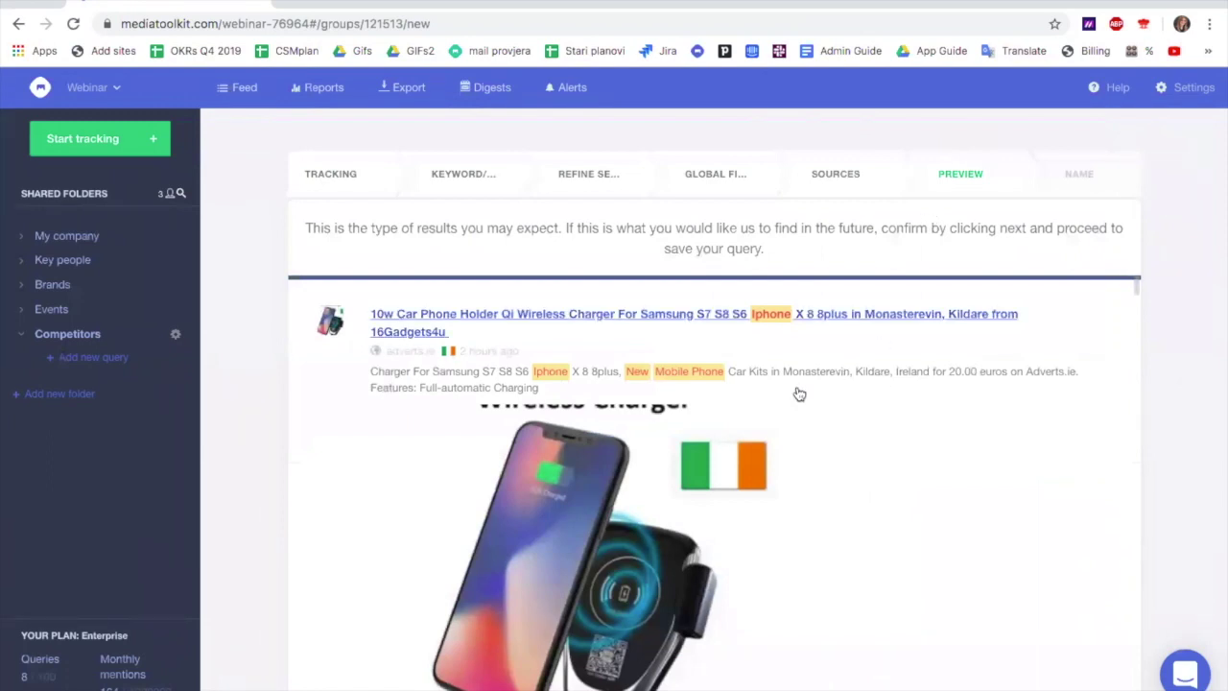
# Review the Competitors query preview results and advance to the NAME step
pyautogui.scroll(-10, 845, 400)
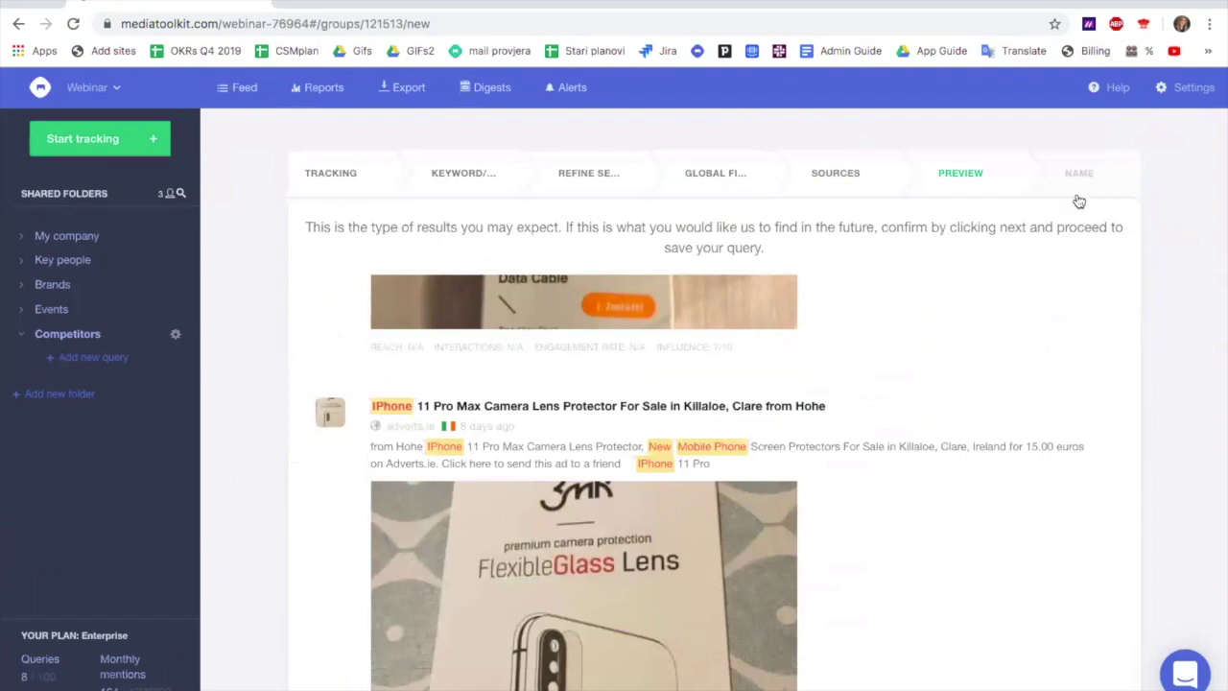
pyautogui.scroll(-5, 1007, 357)
pyautogui.scroll(-10, 1007, 357)
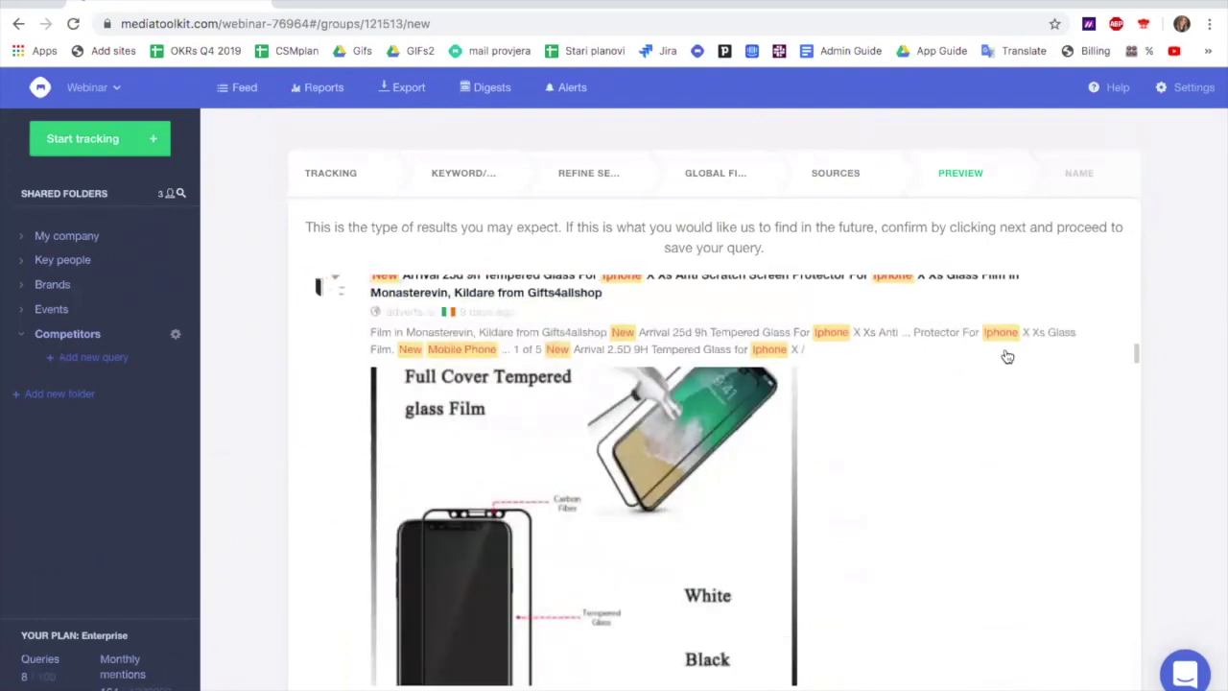
pyautogui.click(1082, 170)
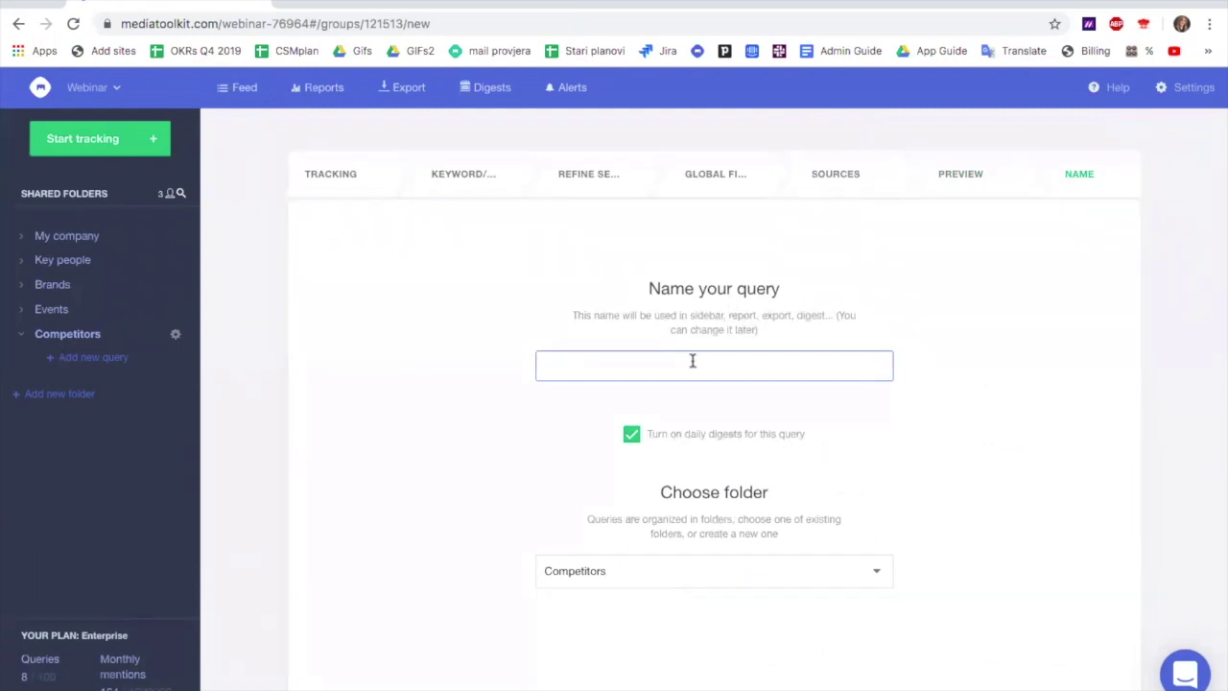
# Name the query 'Competitors', keep it in the Competitors folder, and save it
pyautogui.write('Competitors')
pyautogui.scroll(-2, 842, 400)
pyautogui.click(1065, 639)
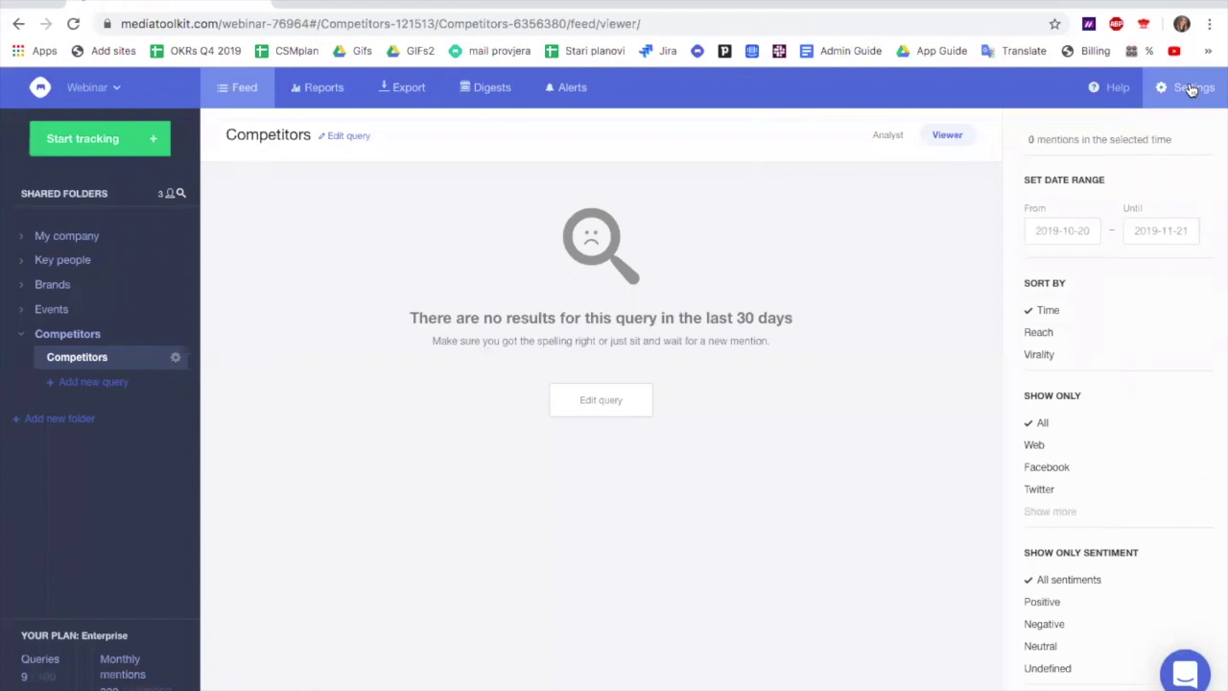
# Open Organization settings from the Settings menu to view members and roles
pyautogui.click(1189, 90)
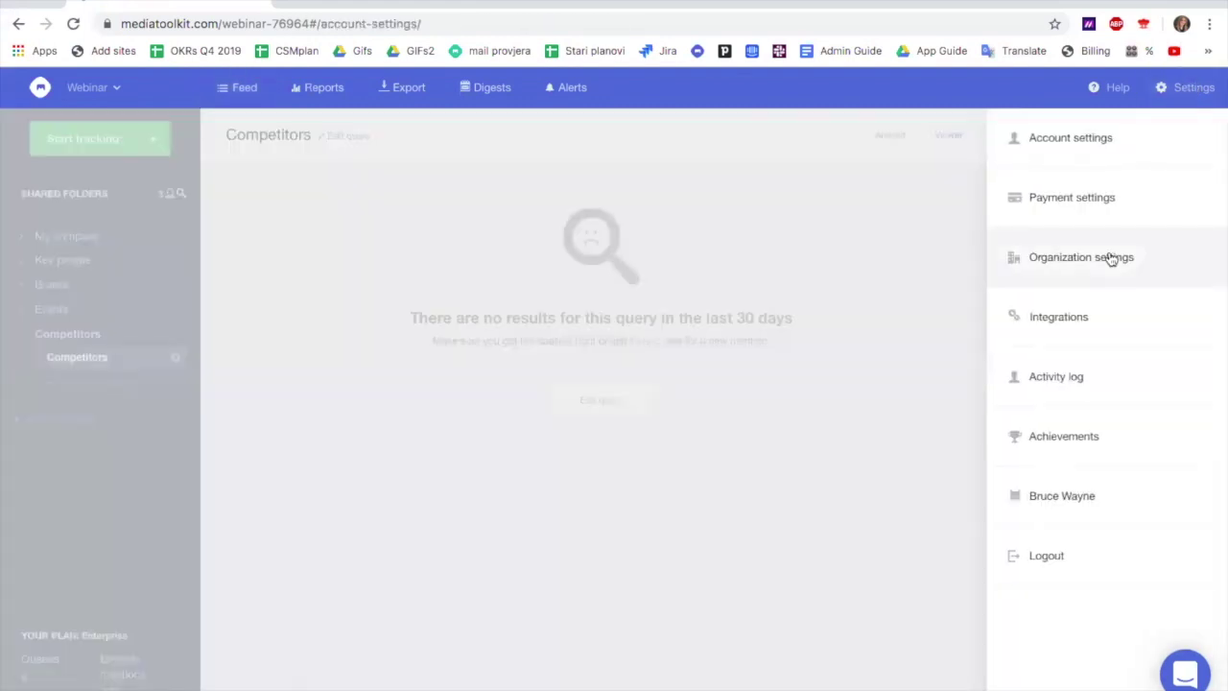
pyautogui.click(1111, 259)
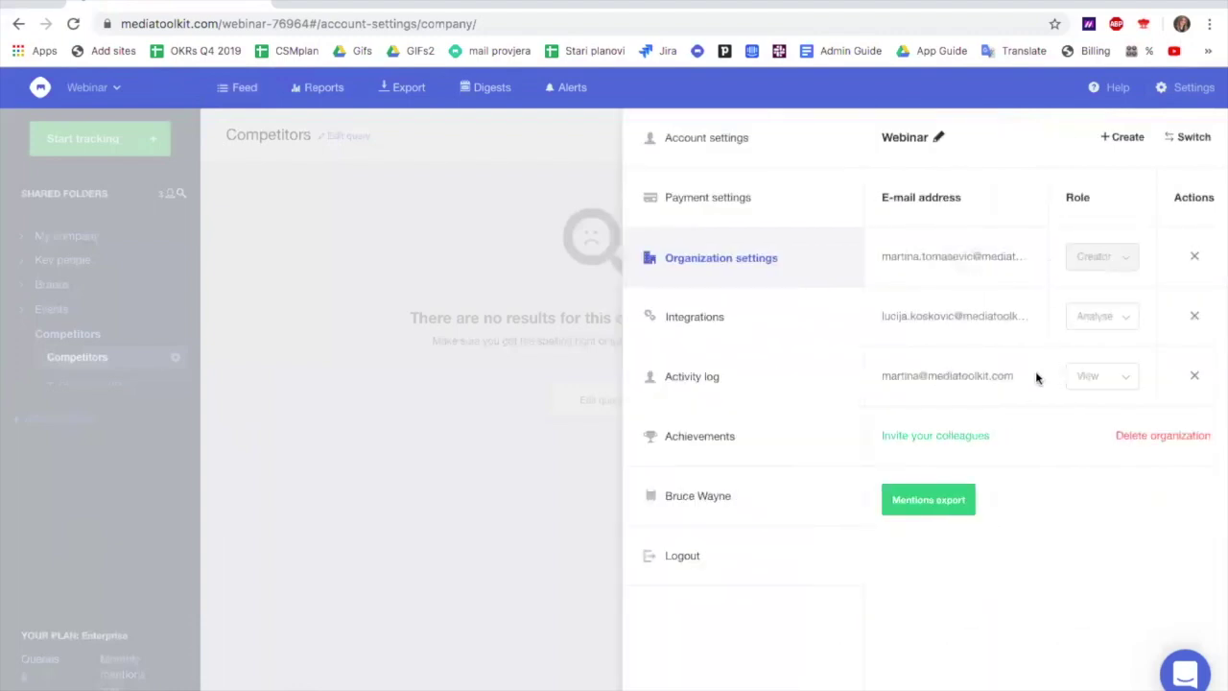
# Invite a colleague's e-mail address to the organization with the View role
pyautogui.click(942, 437)
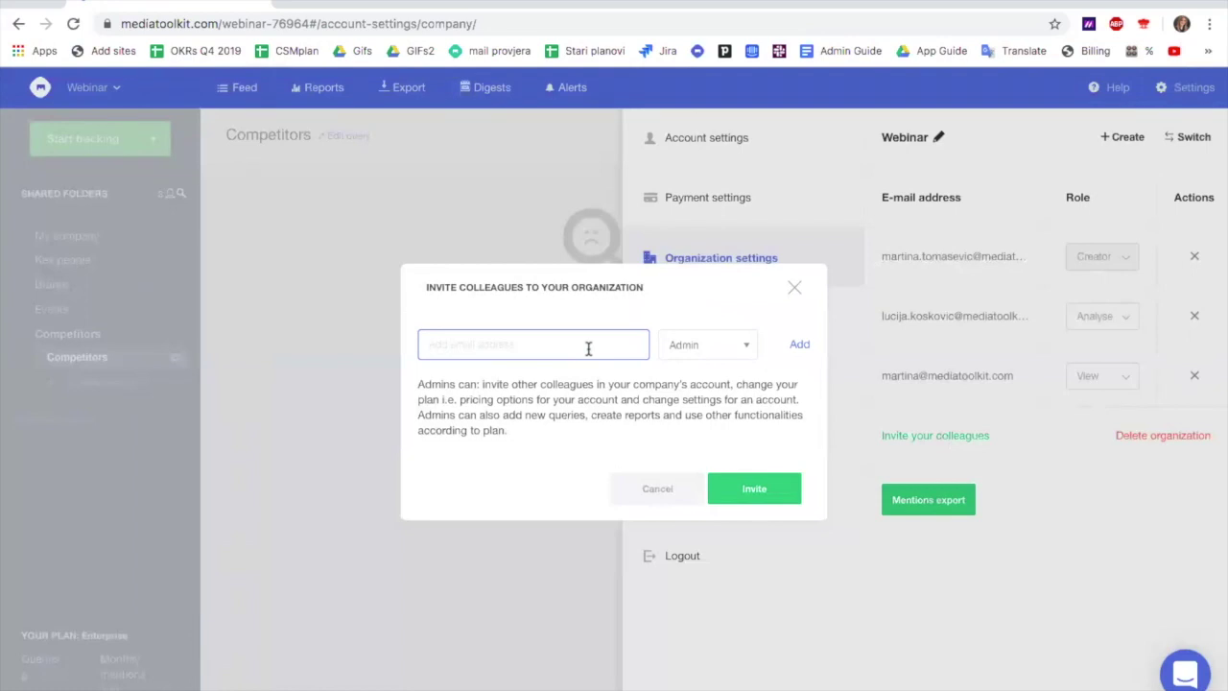
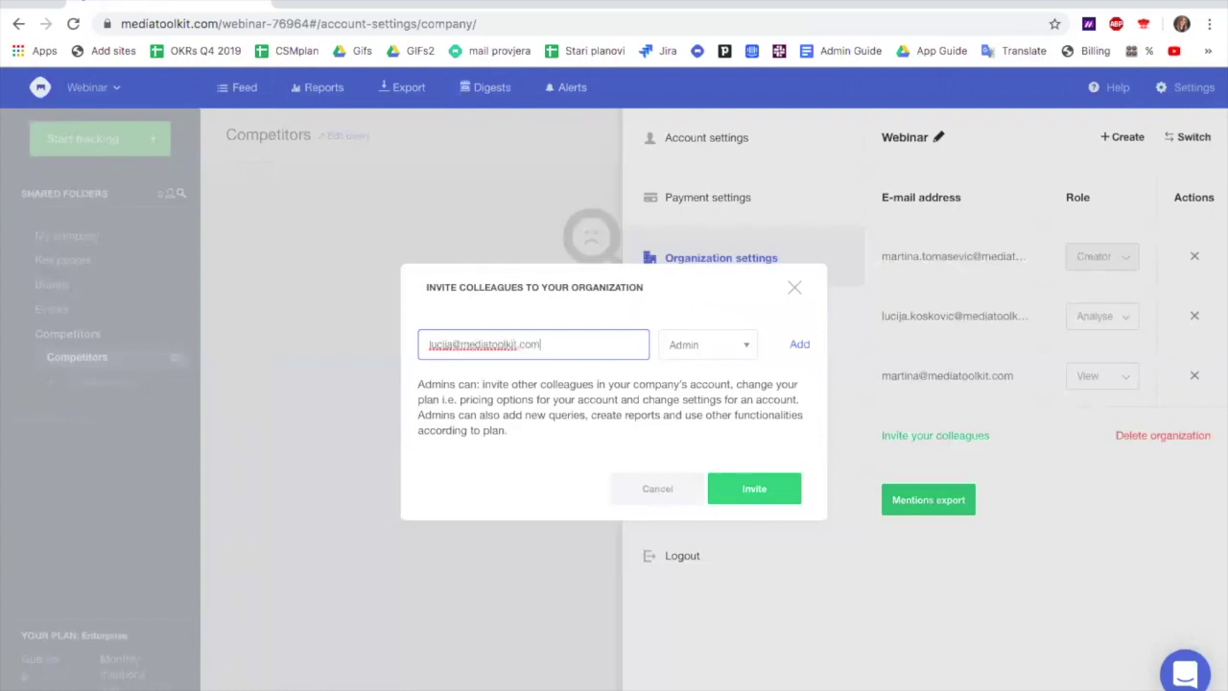
pyautogui.click(741, 351)
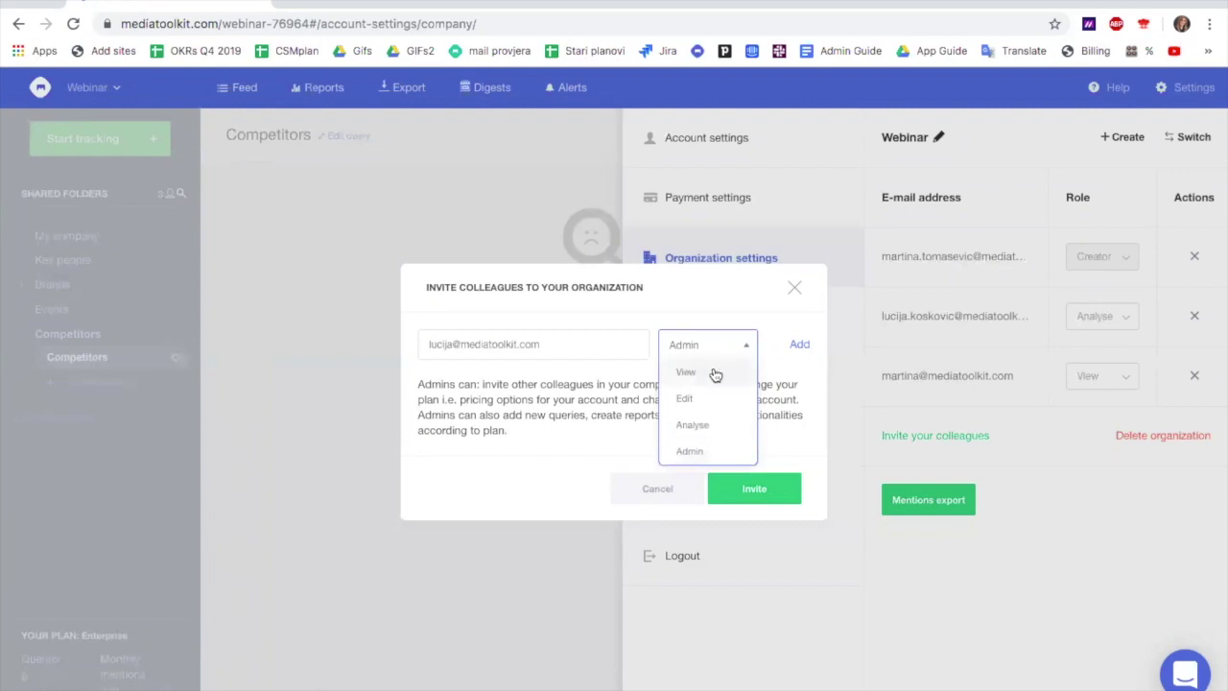
pyautogui.click(715, 374)
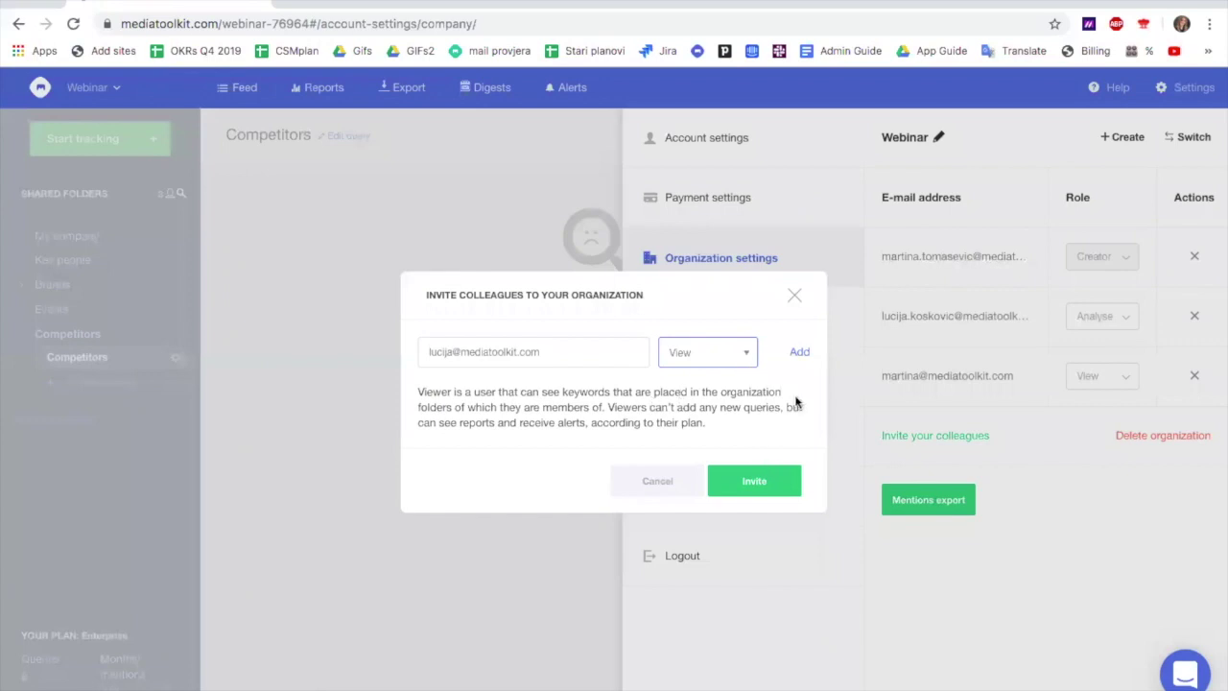
pyautogui.click(800, 352)
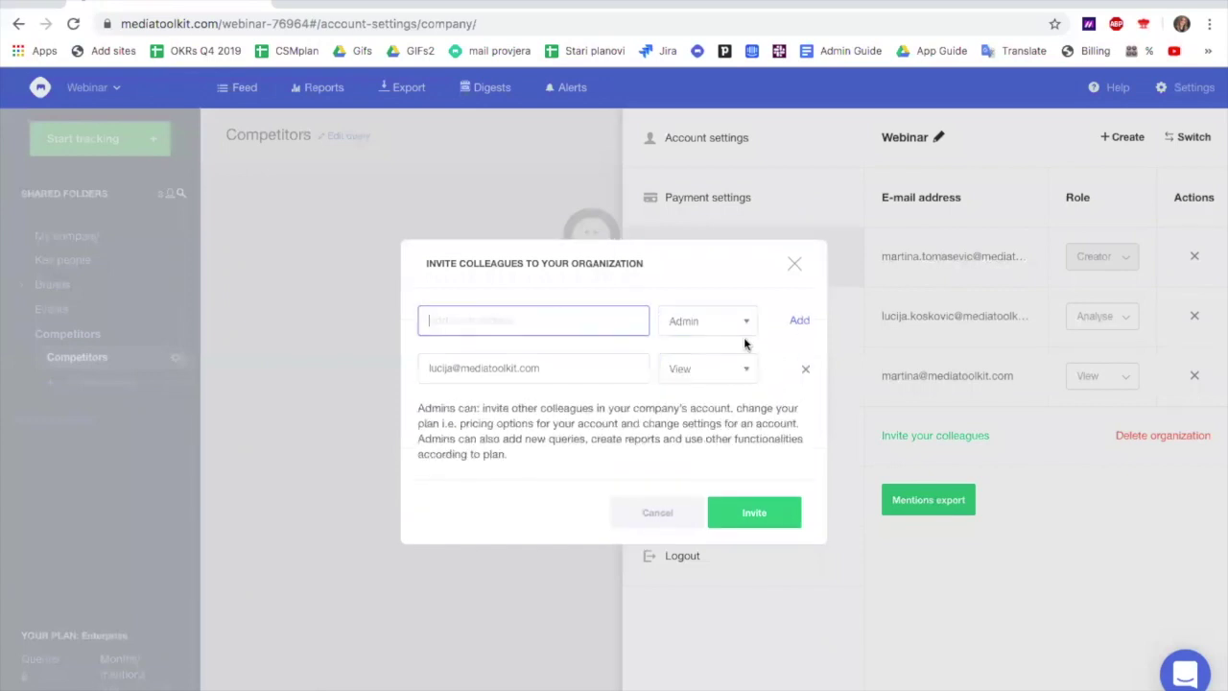
pyautogui.click(771, 499)
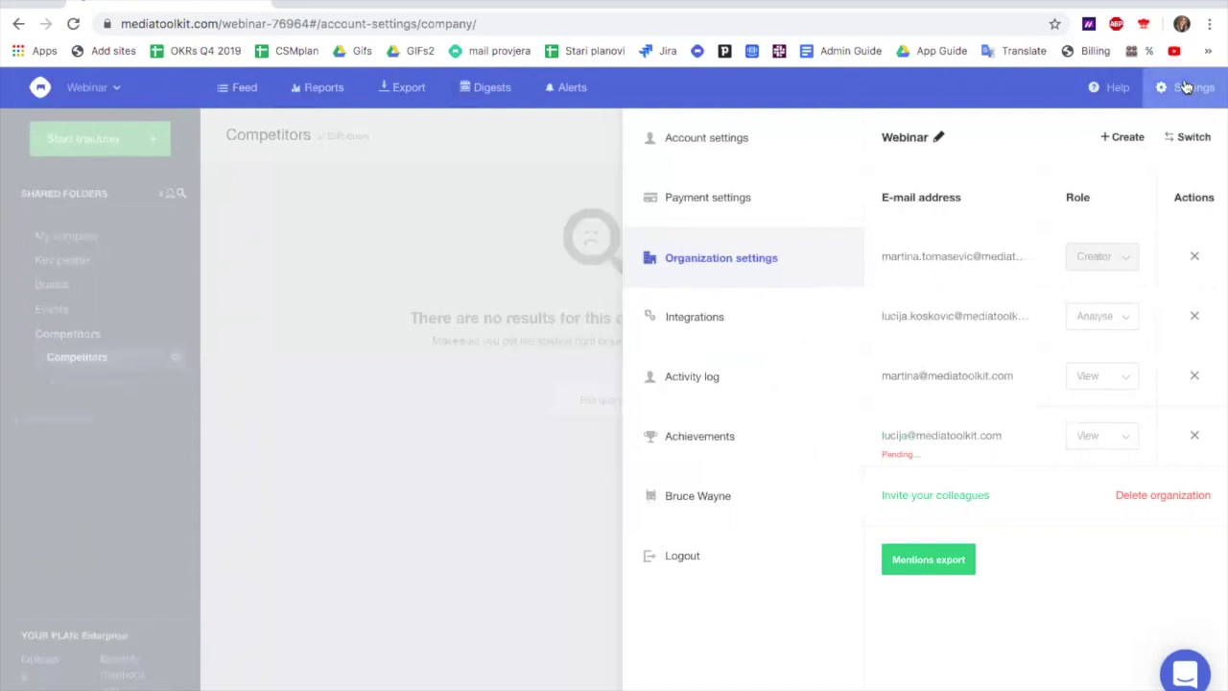
# Close the settings panel to return to the Competitors query feed
pyautogui.click(1186, 87)
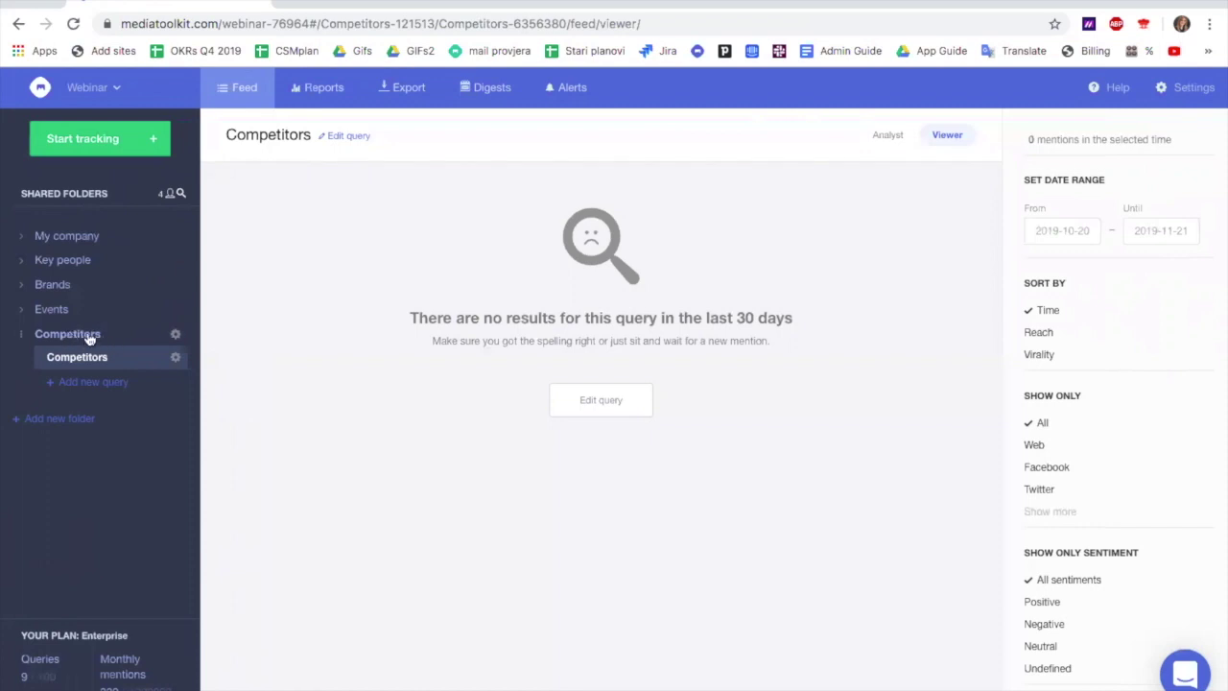
# Make the Competitors folder a TEAM folder shared with all members except one colleague
pyautogui.click(177, 336)
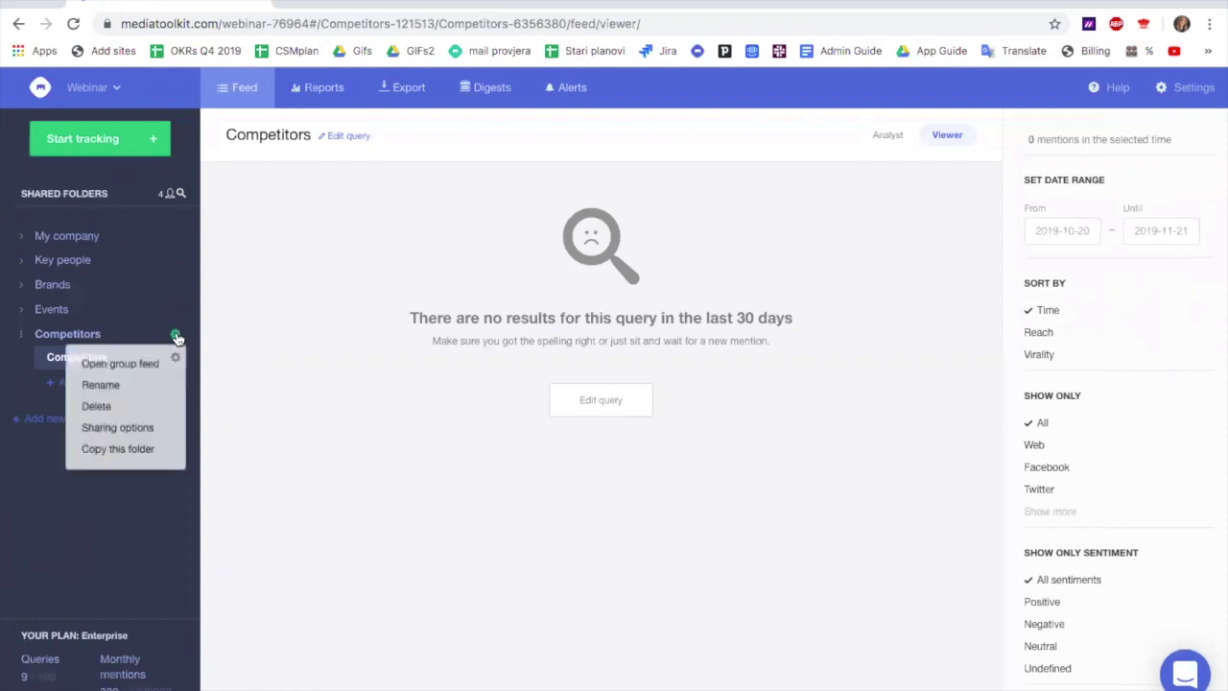
pyautogui.click(123, 431)
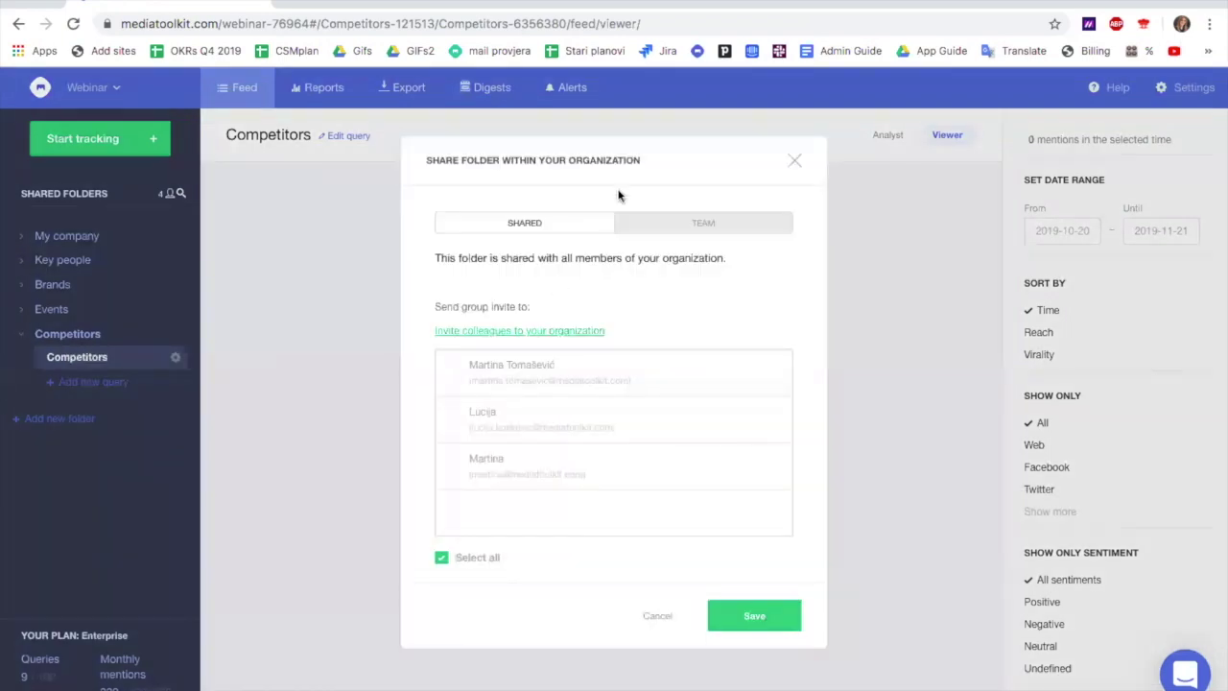
pyautogui.click(711, 234)
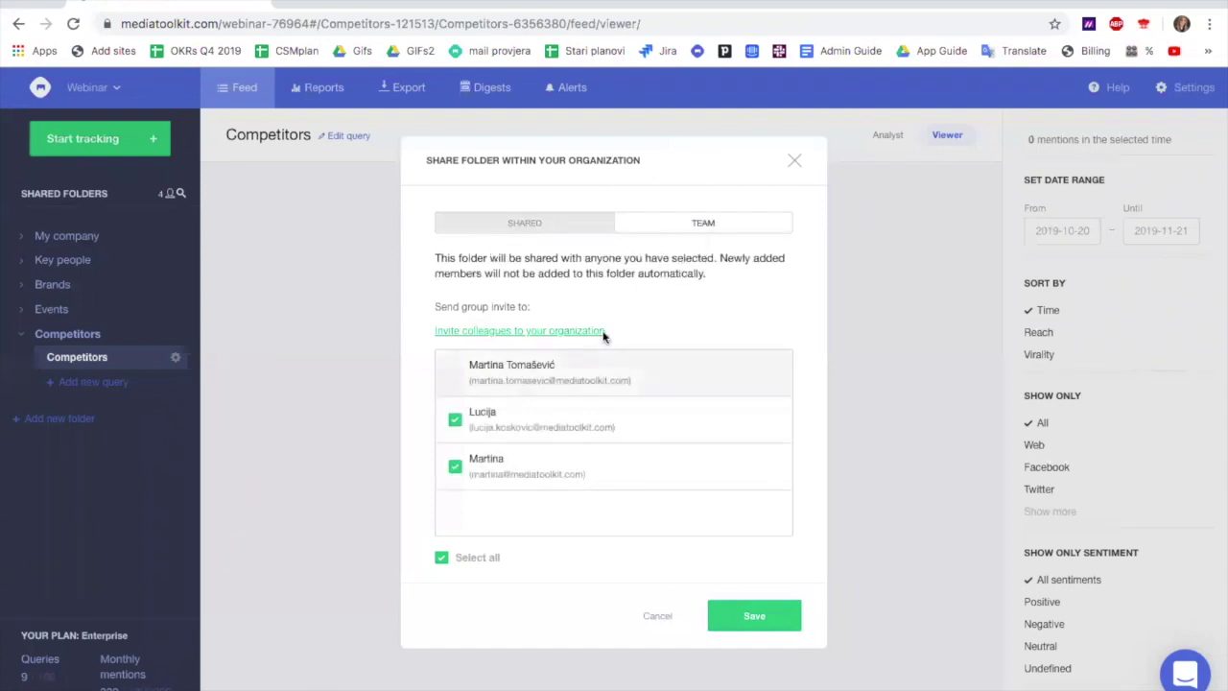
pyautogui.click(456, 421)
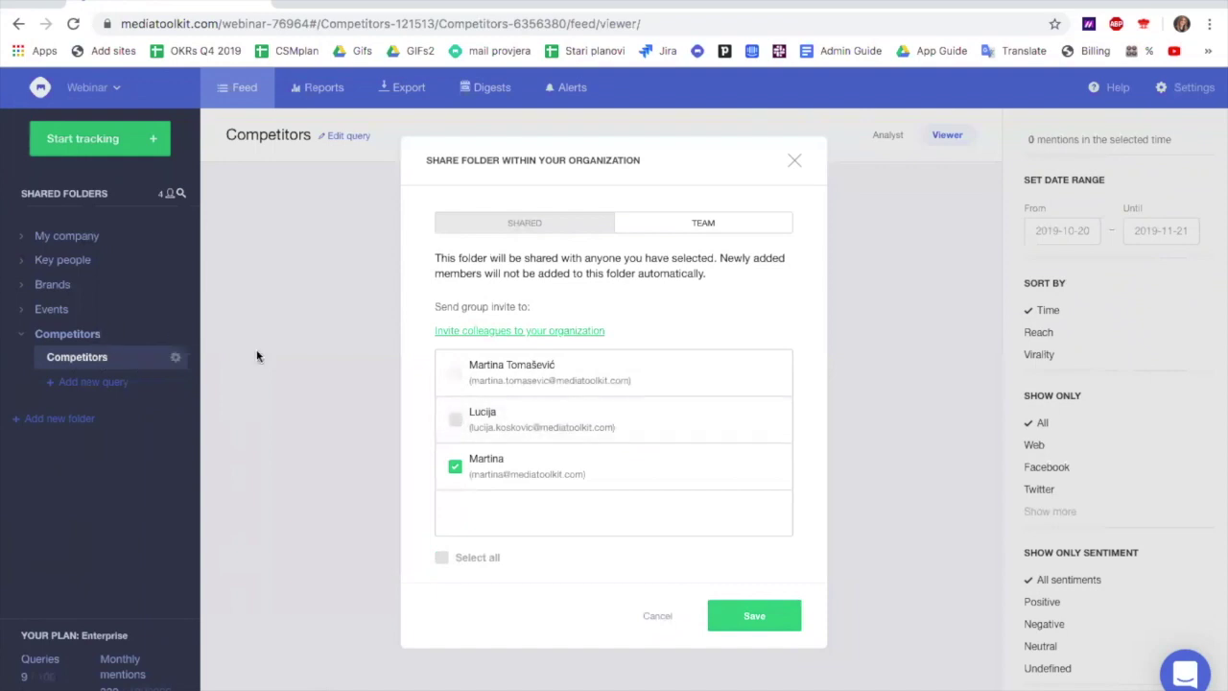
pyautogui.click(748, 614)
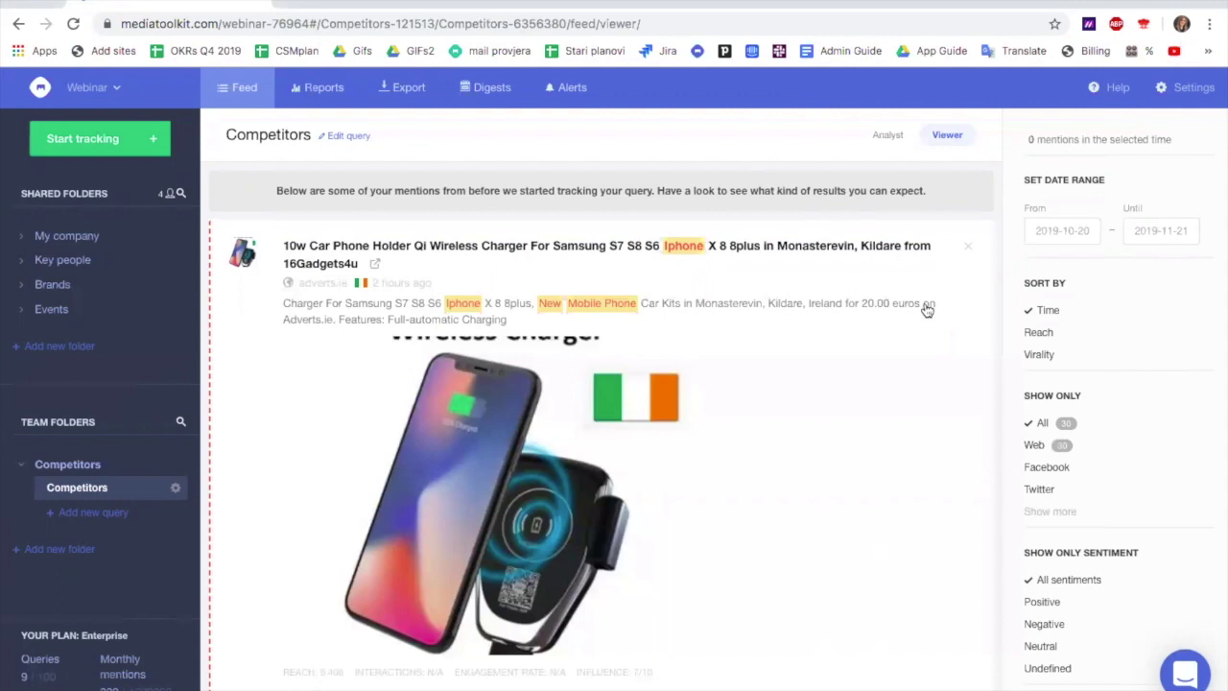
# Dismiss a mention's removal options and open the Christmas market in Zagreb feed from Events
pyautogui.click(970, 248)
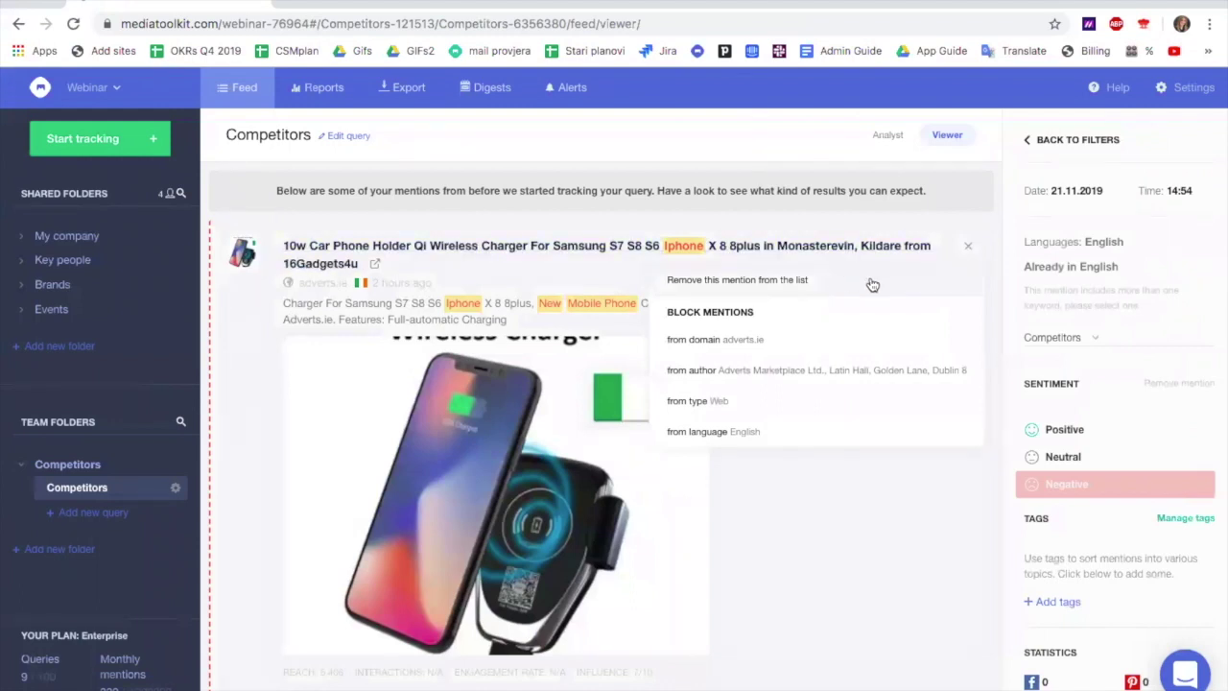
pyautogui.click(887, 88)
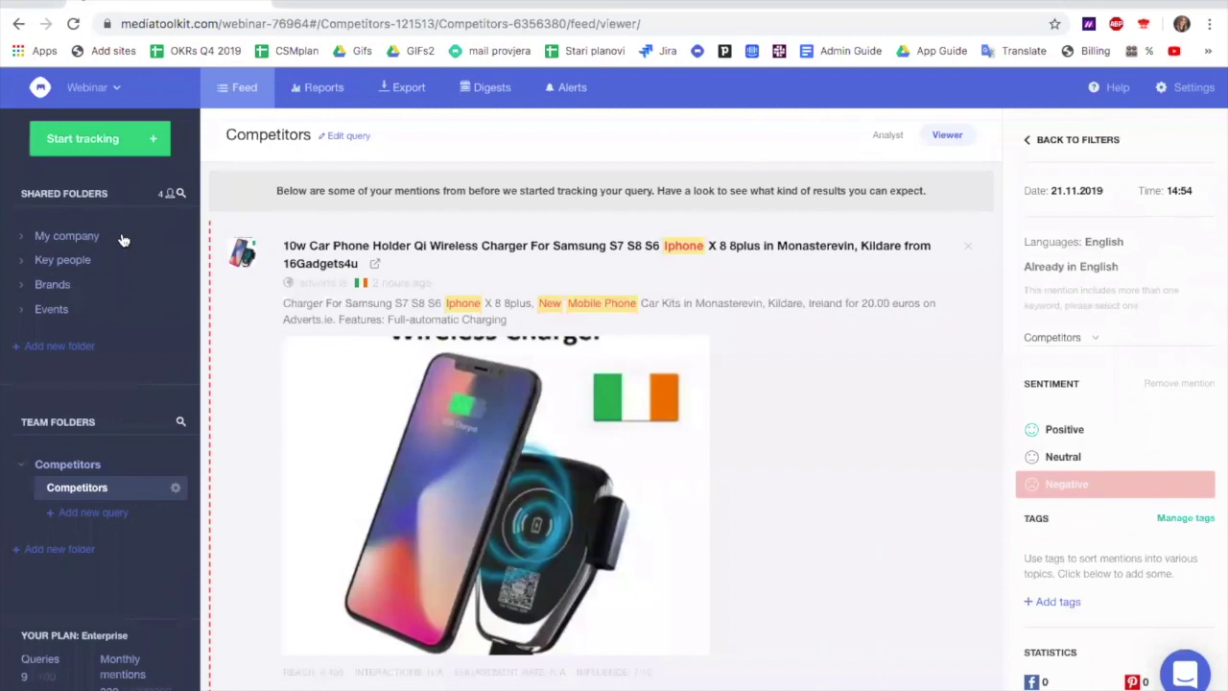
pyautogui.click(52, 309)
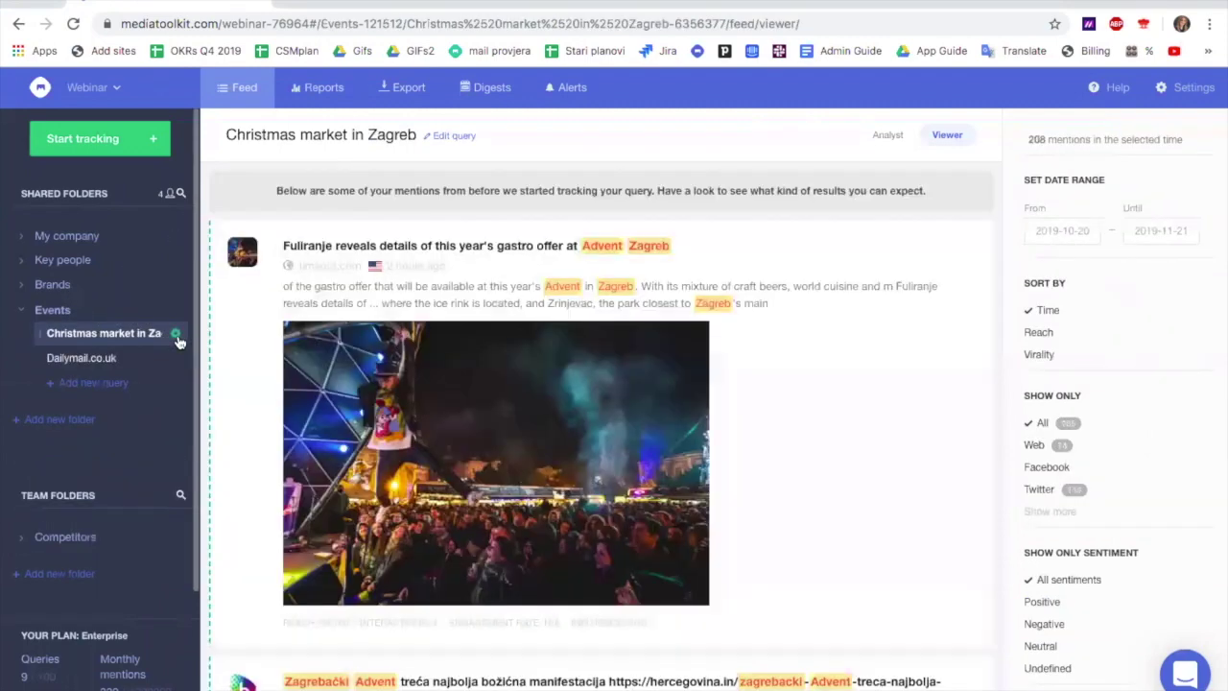
pyautogui.click(177, 336)
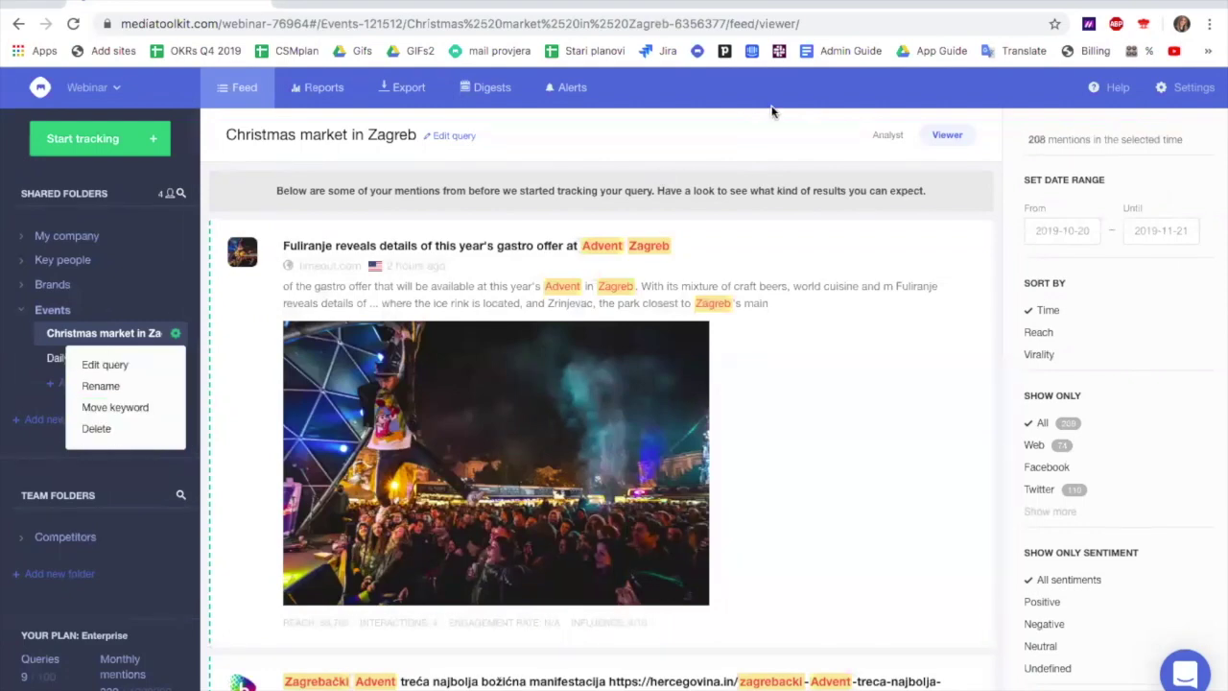
pyautogui.click(865, 74)
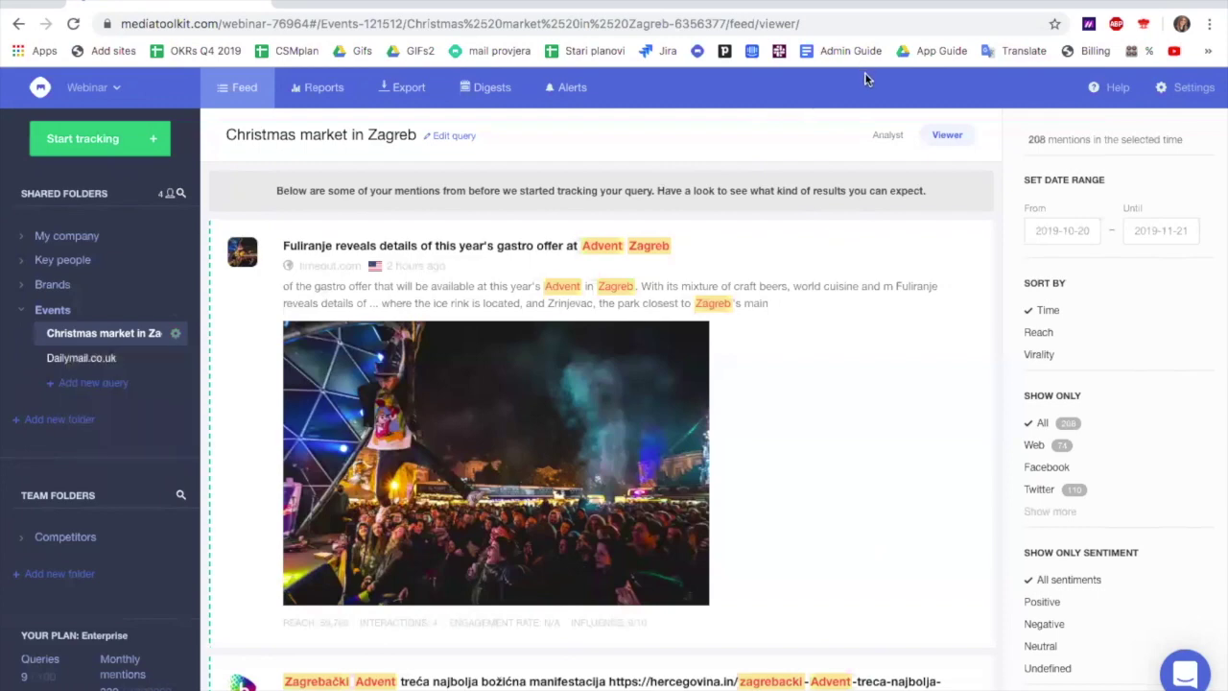